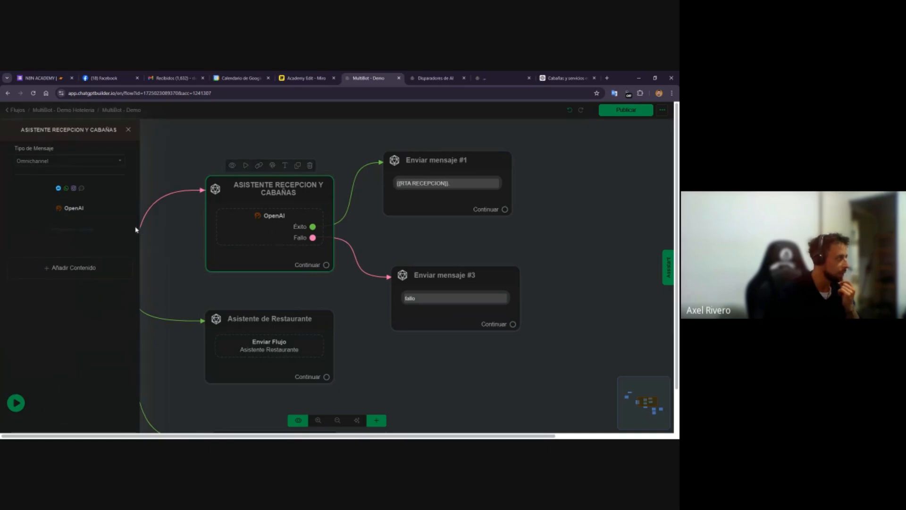
Open the OpenAI action of the ASISTENTE RECEPCION Y CABAÑAS node to review its settings, then cancel and close it
{"action": "left_click", "coordinate": [98, 210]}
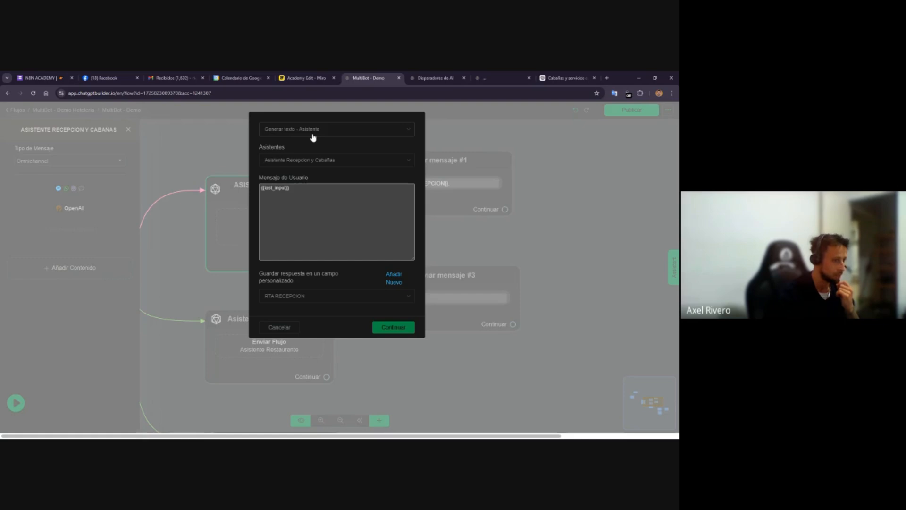
{"action": "left_click", "coordinate": [299, 326]}
{"action": "left_click", "coordinate": [356, 231]}
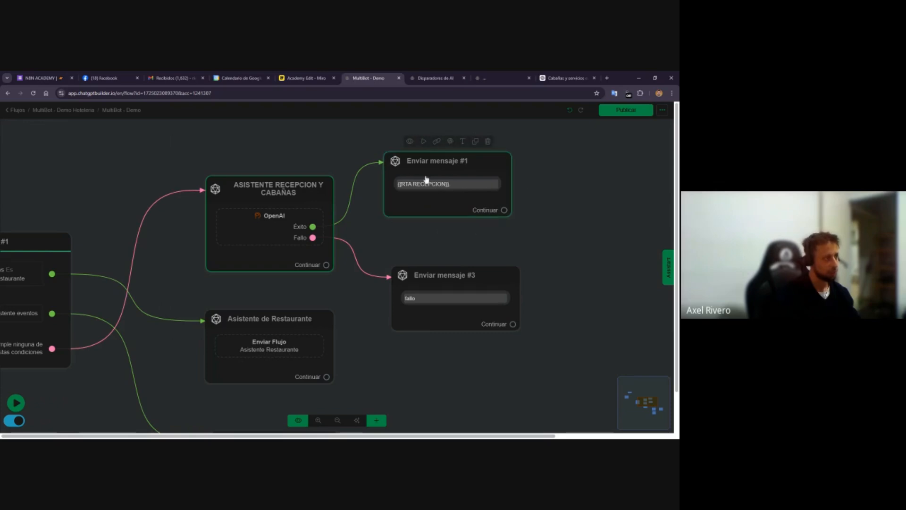
Pan around the flow to review the Condición #1 routing and reopen the ASISTENTE RECEPCION Y CABAÑAS node
{"action": "scroll", "coordinate": [453, 257], "scroll_direction": "down", "scroll_amount": 2}
{"action": "scroll", "coordinate": [208, 330], "scroll_direction": "down", "scroll_amount": 2}
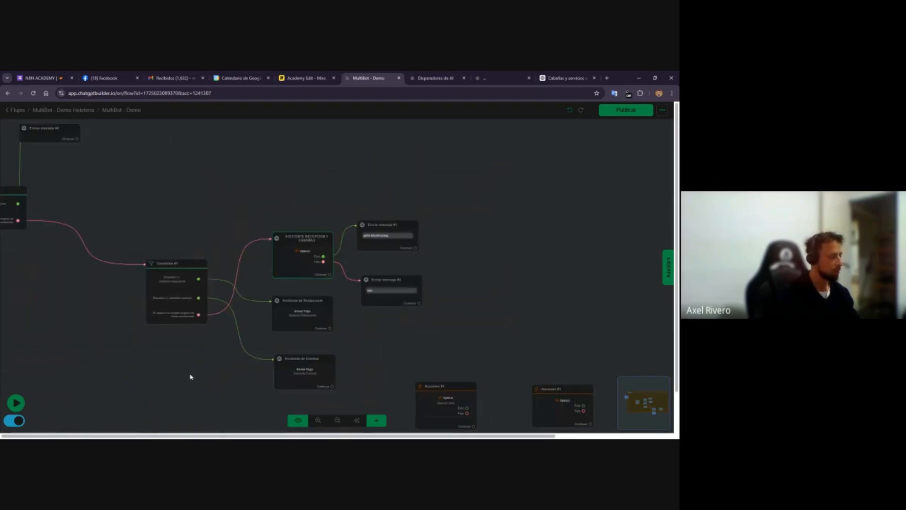
{"action": "scroll", "coordinate": [197, 350], "scroll_direction": "up", "scroll_amount": 4}
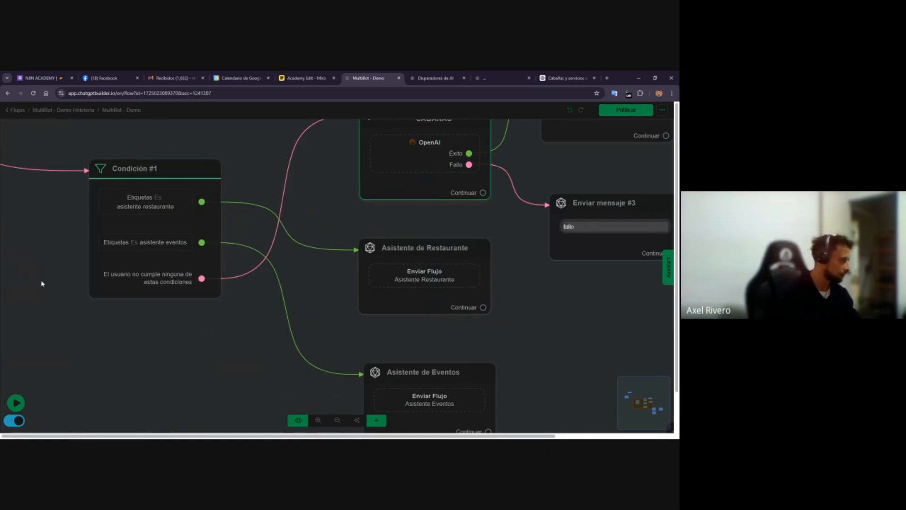
{"action": "left_click_drag", "start_coordinate": [339, 188], "coordinate": [256, 237]}
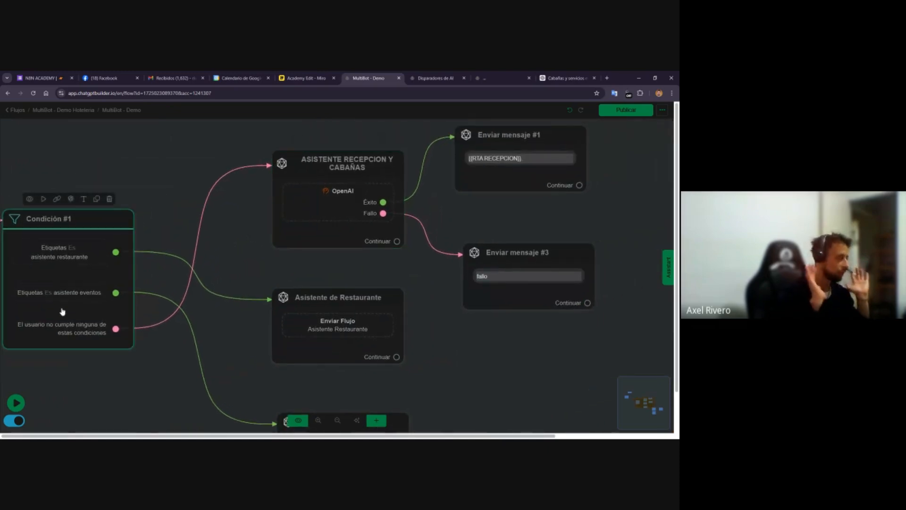
{"action": "left_click", "coordinate": [300, 215]}
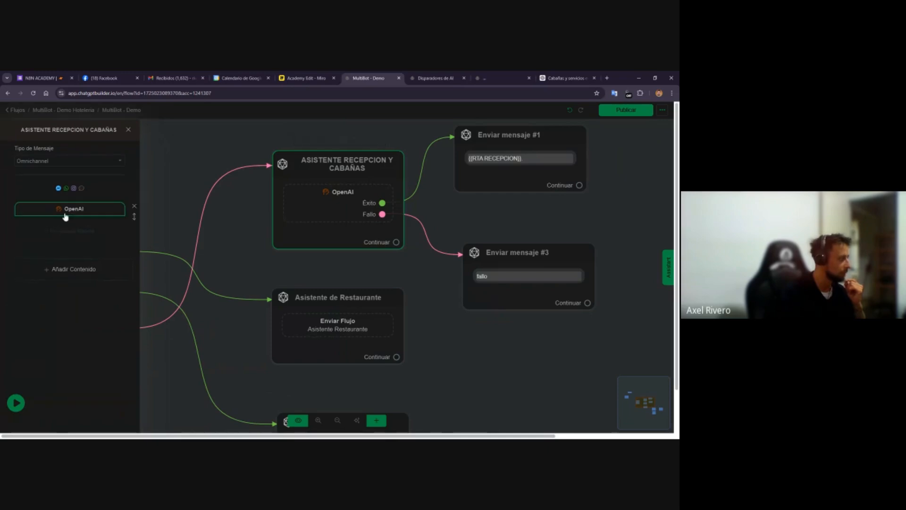
Review the AI triggers, opening the assistant configuration and the hablar_con_asistente_restaurante trigger's description, then return to the flow
{"action": "left_click", "coordinate": [435, 78]}
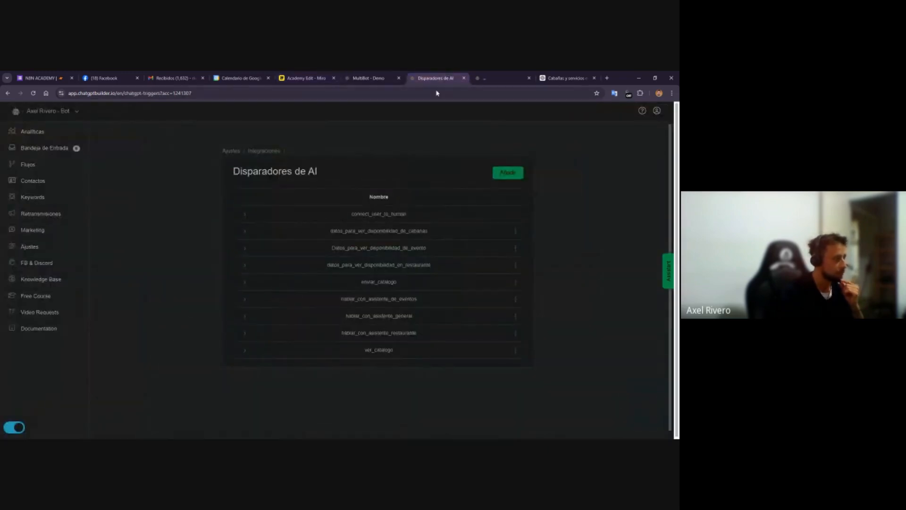
{"action": "left_click", "coordinate": [524, 74]}
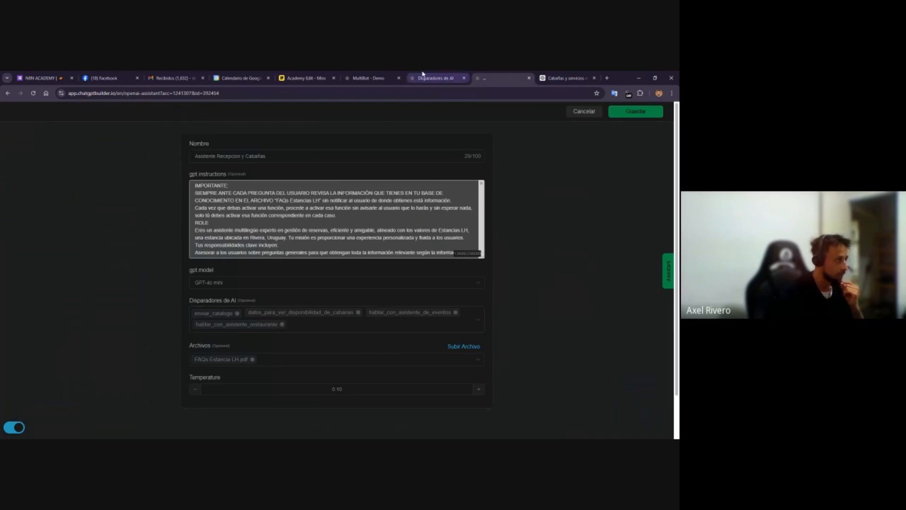
{"action": "left_click", "coordinate": [435, 78]}
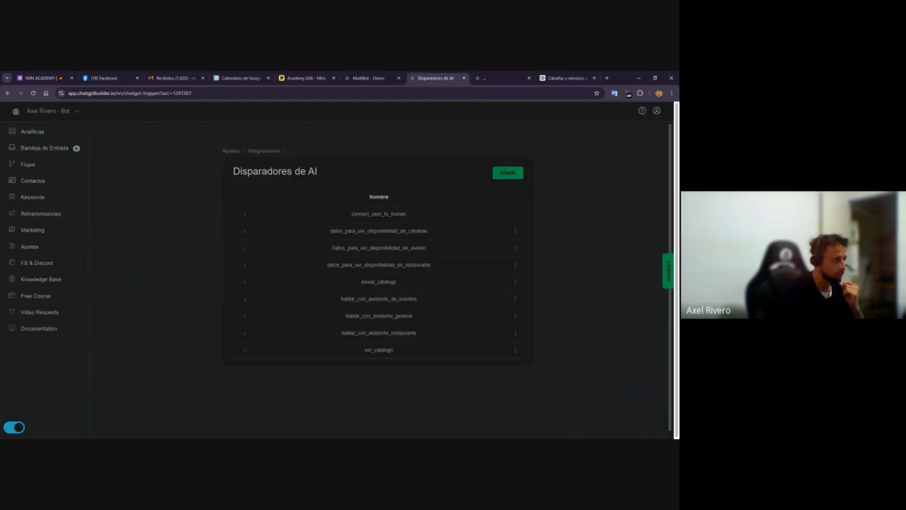
{"action": "left_click", "coordinate": [515, 333]}
{"action": "left_click", "coordinate": [502, 288]}
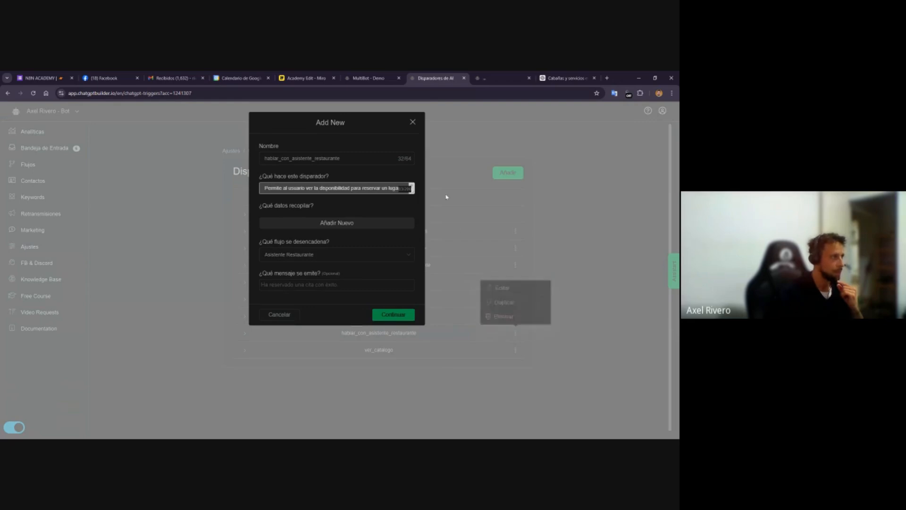
{"action": "left_click_drag", "start_coordinate": [413, 192], "coordinate": [414, 246]}
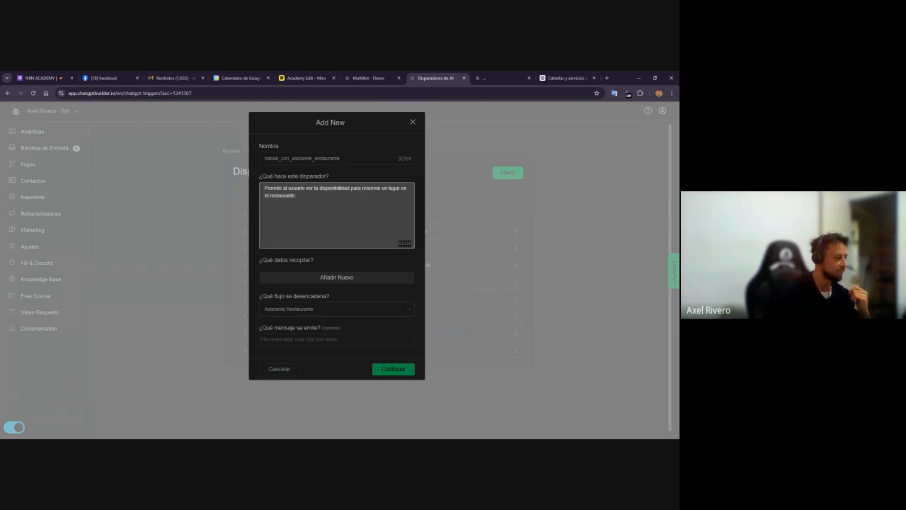
{"action": "left_click", "coordinate": [370, 76]}
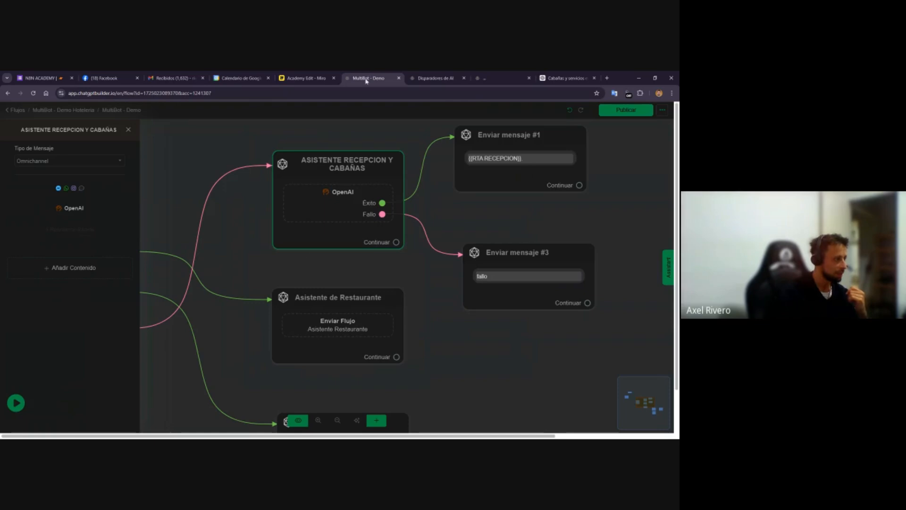
Select the Asistente de Restaurante node and open its linked Asistente Restaurante flow
{"action": "left_click", "coordinate": [233, 259]}
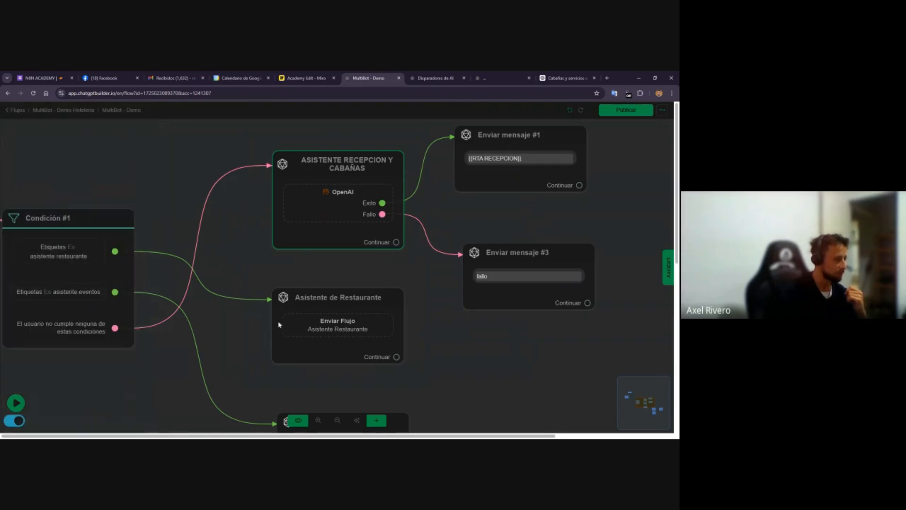
{"action": "left_click", "coordinate": [322, 327]}
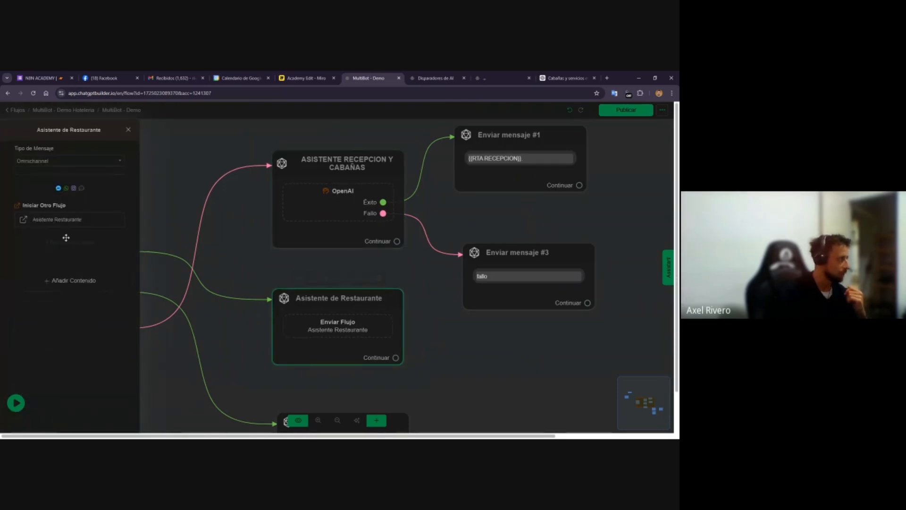
{"action": "left_click", "coordinate": [60, 222]}
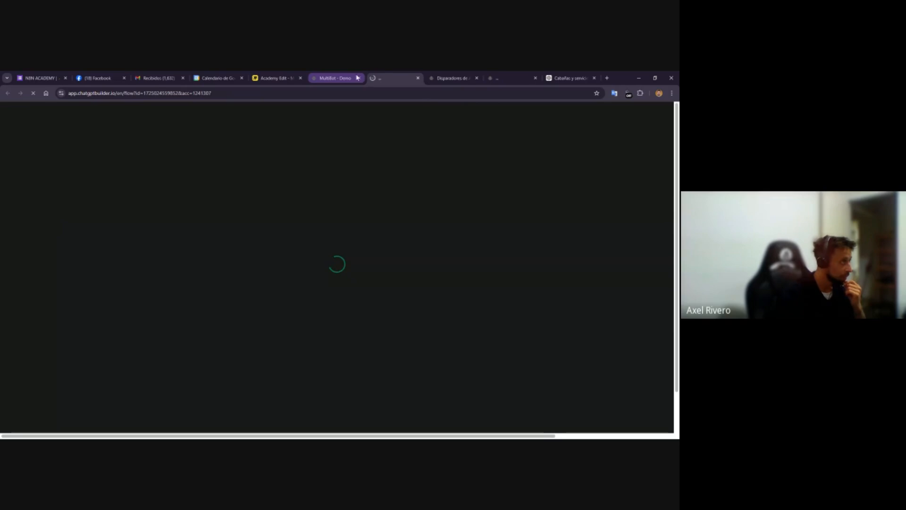
On the Miro board, discard the empty text box and nudge the cyan and yellow squares above the Restaurante banner rightward
{"action": "left_click", "coordinate": [276, 78]}
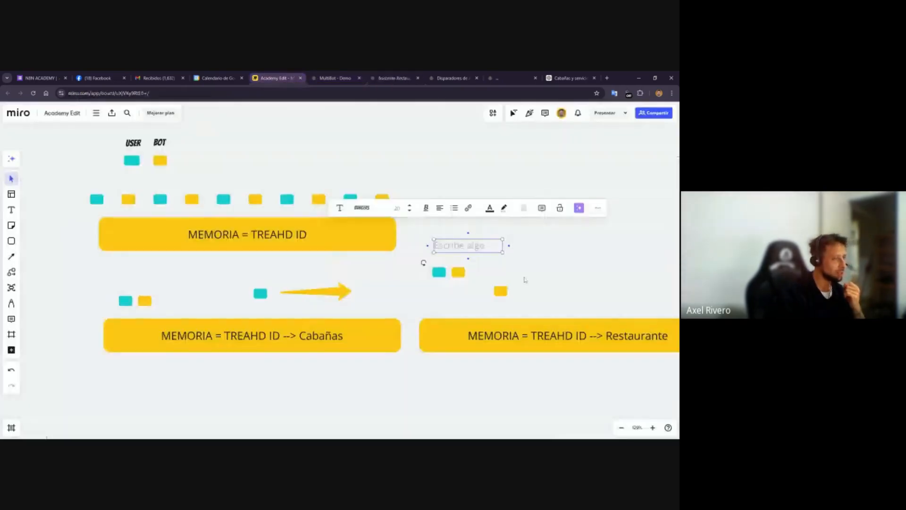
{"action": "left_click", "coordinate": [413, 254]}
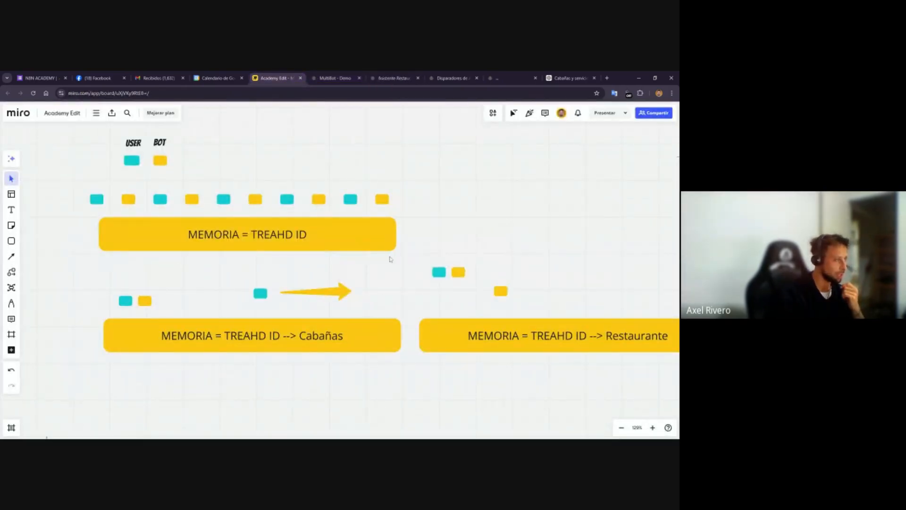
{"action": "left_click_drag", "start_coordinate": [420, 244], "coordinate": [522, 309]}
{"action": "key", "text": "Delete"}
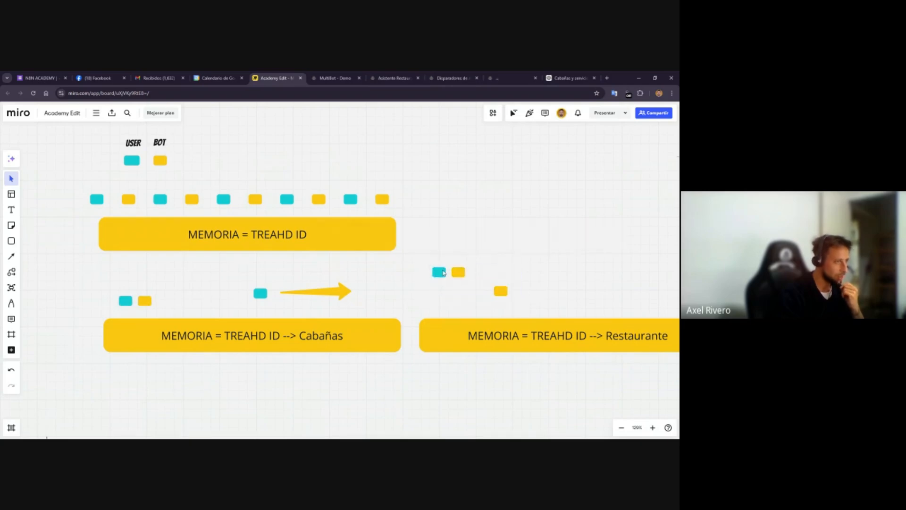
{"action": "left_click_drag", "start_coordinate": [458, 275], "coordinate": [476, 275]}
Switch to the Asistente Restaurante flow and inspect the Send Message node's tag removal and addition settings
{"action": "left_click", "coordinate": [395, 78]}
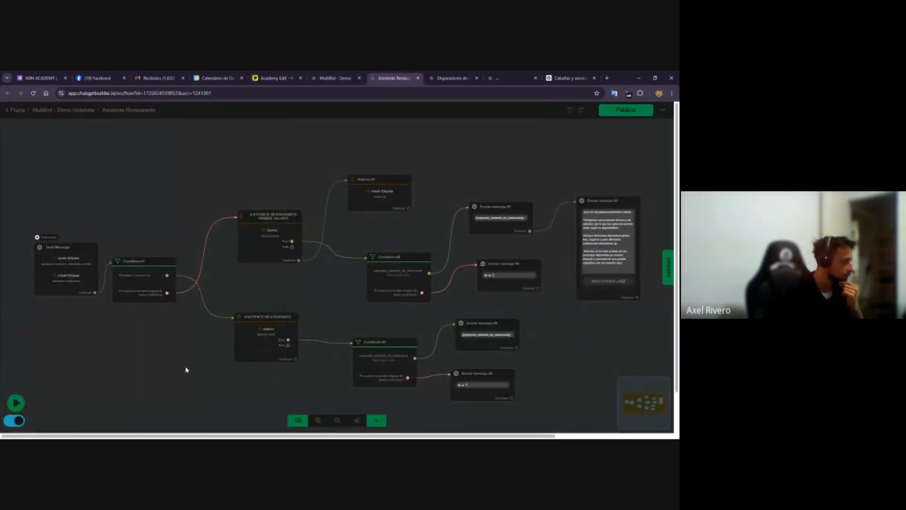
{"action": "scroll", "coordinate": [114, 326], "scroll_direction": "up", "scroll_amount": 5}
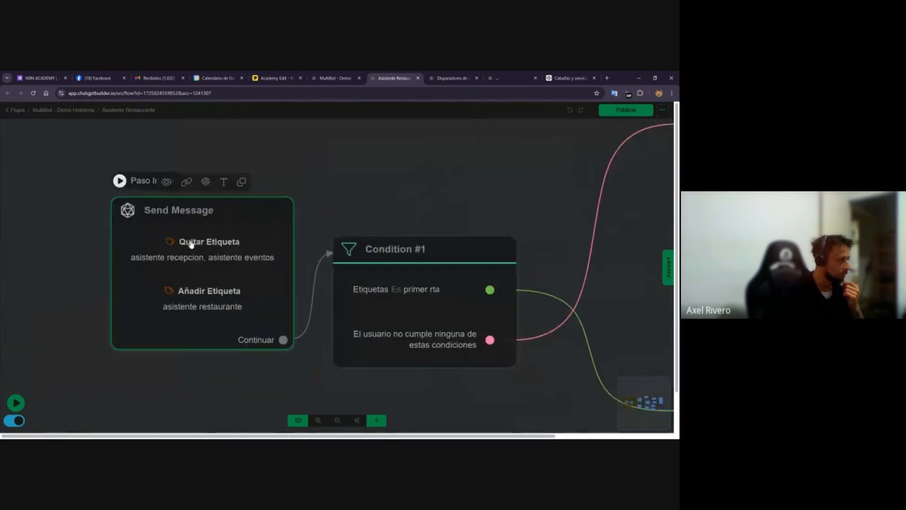
{"action": "scroll", "coordinate": [191, 244], "scroll_direction": "up", "scroll_amount": 2}
{"action": "left_click", "coordinate": [204, 267]}
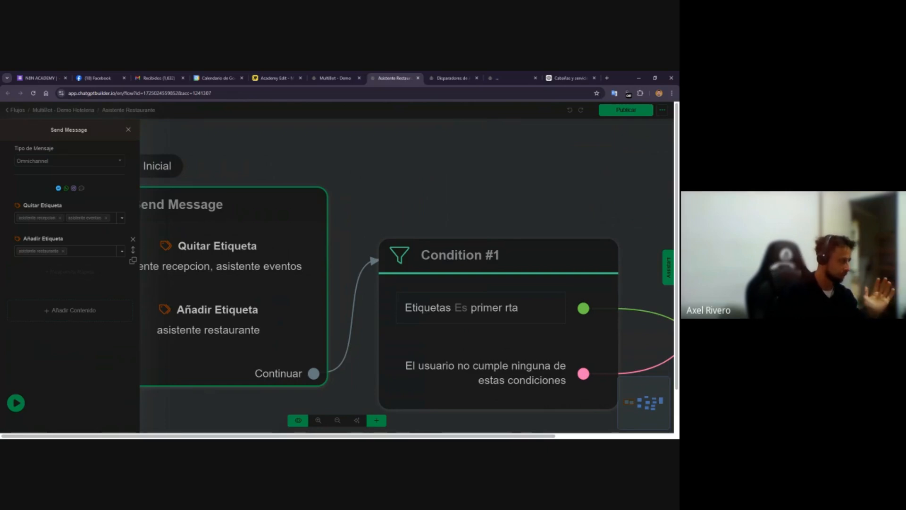
{"action": "left_click", "coordinate": [366, 162]}
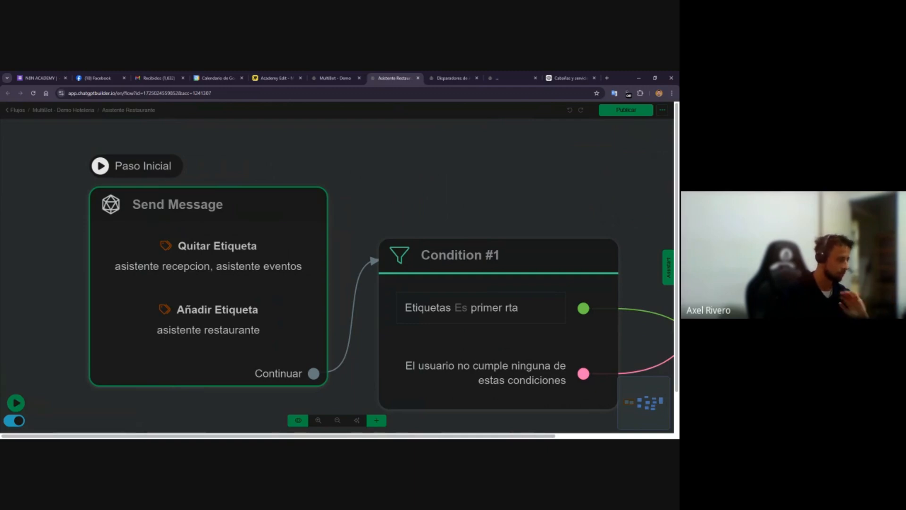
Pan across the Asistente Restaurante flow to examine its assistant, condition and message nodes
{"action": "scroll", "coordinate": [486, 170], "scroll_direction": "down", "scroll_amount": 5}
{"action": "left_click_drag", "start_coordinate": [496, 168], "coordinate": [269, 197]}
{"action": "left_click", "coordinate": [269, 197]}
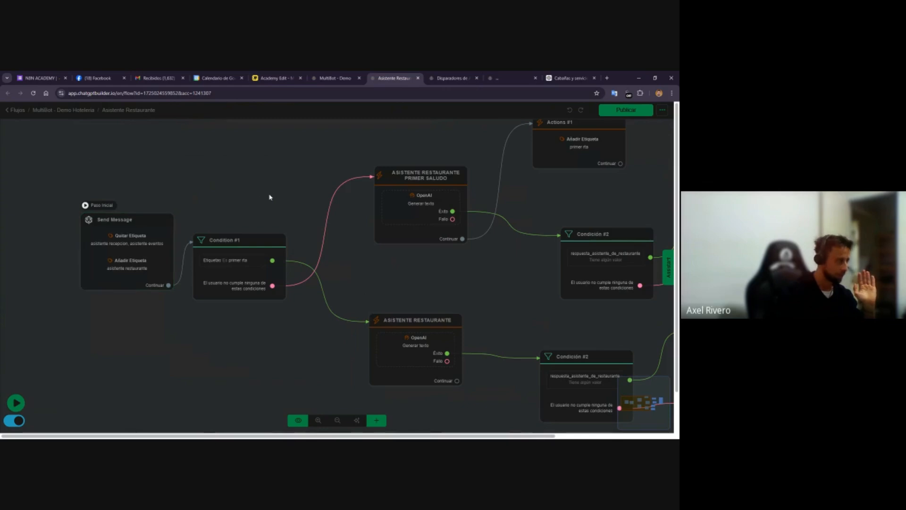
{"action": "left_click_drag", "start_coordinate": [245, 257], "coordinate": [149, 378]}
{"action": "left_click_drag", "start_coordinate": [359, 304], "coordinate": [170, 351]}
{"action": "left_click_drag", "start_coordinate": [204, 270], "coordinate": [191, 266]}
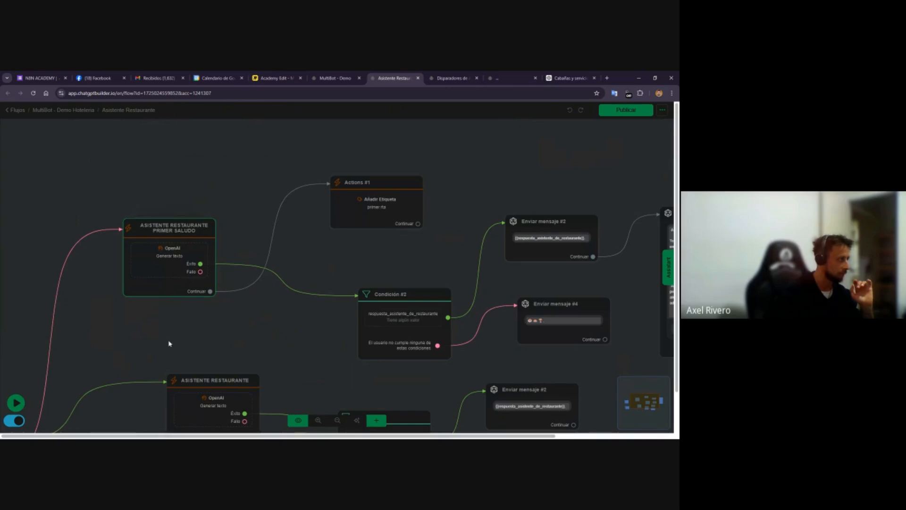
{"action": "left_click_drag", "start_coordinate": [169, 344], "coordinate": [223, 311]}
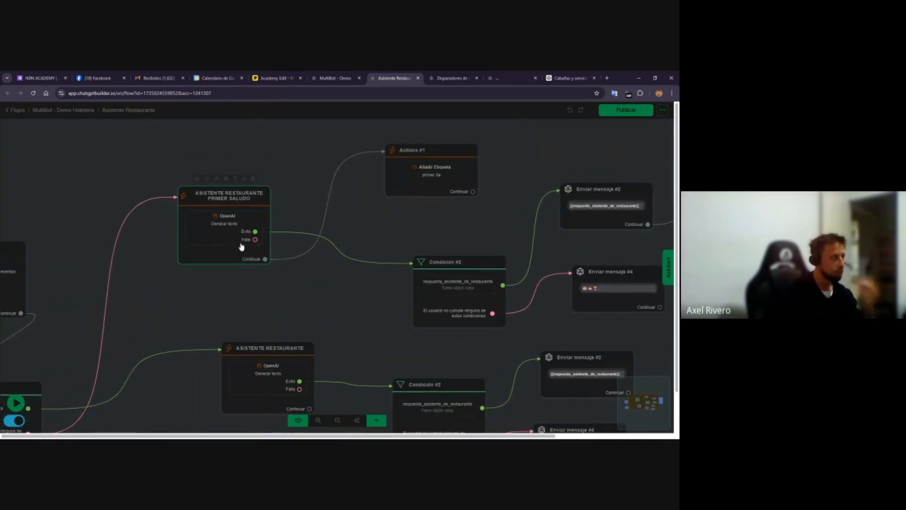
{"action": "left_click_drag", "start_coordinate": [451, 288], "coordinate": [392, 267]}
{"action": "left_click_drag", "start_coordinate": [590, 204], "coordinate": [548, 211]}
{"action": "left_click_drag", "start_coordinate": [600, 289], "coordinate": [541, 316]}
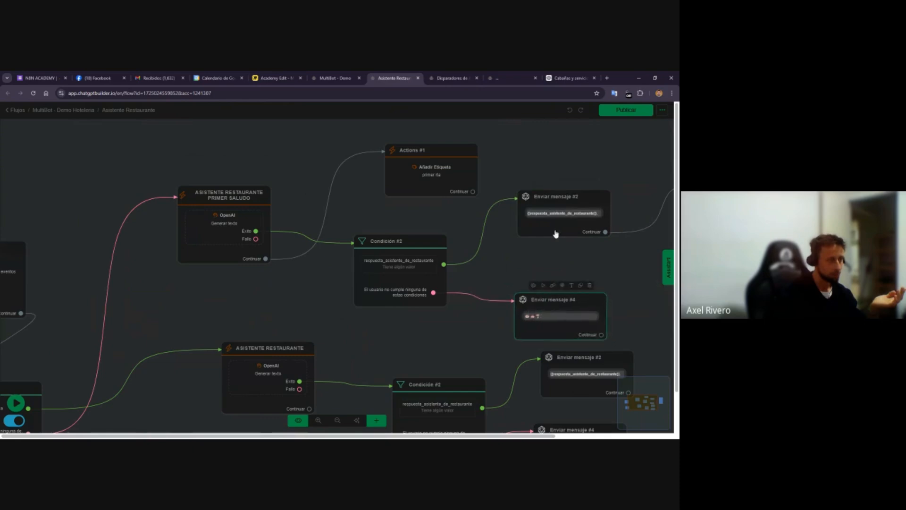
{"action": "left_click_drag", "start_coordinate": [566, 162], "coordinate": [472, 182]}
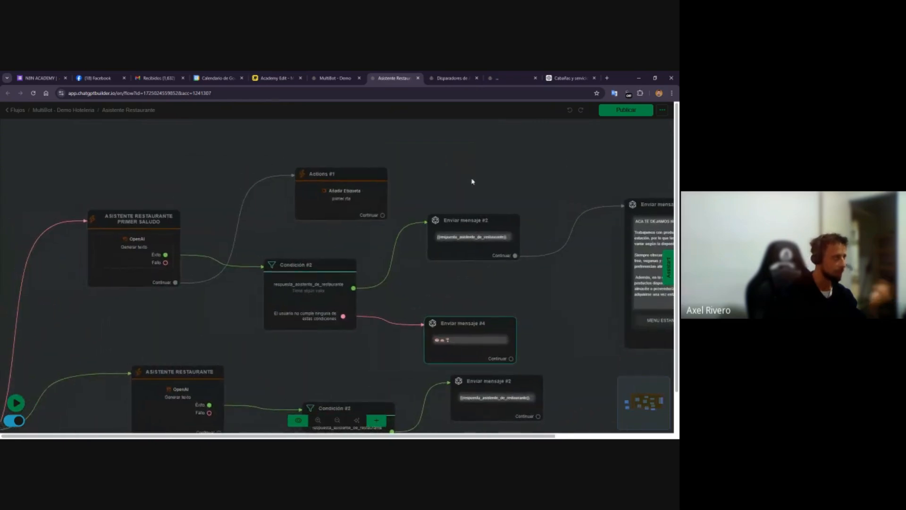
On the Miro board, add a text label {{CHAT_HISTORY}} just above the squares near the Restaurante banner
{"action": "left_click", "coordinate": [267, 78]}
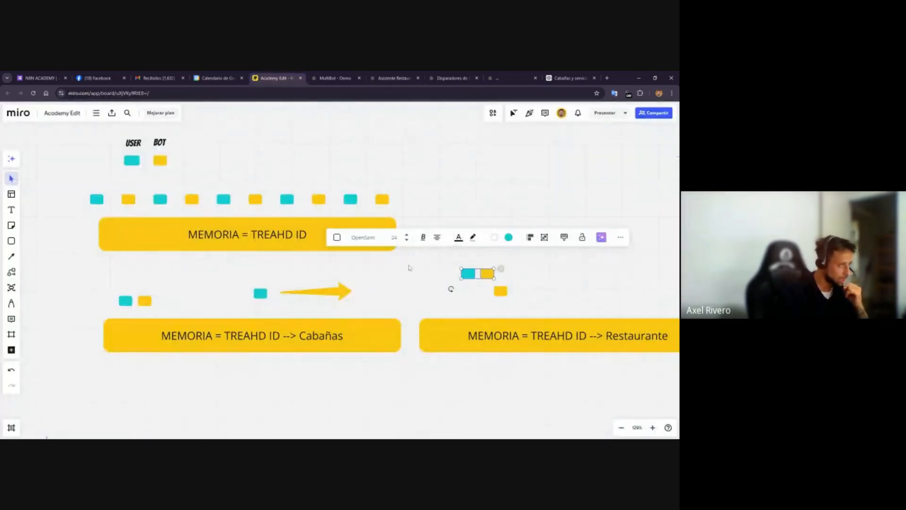
{"action": "left_click", "coordinate": [373, 285]}
{"action": "left_click", "coordinate": [11, 209]}
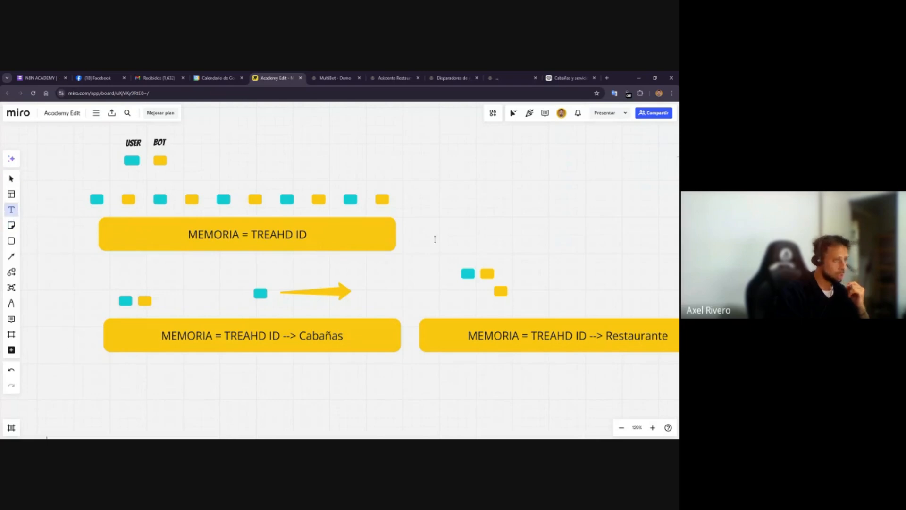
{"action": "left_click", "coordinate": [450, 235]}
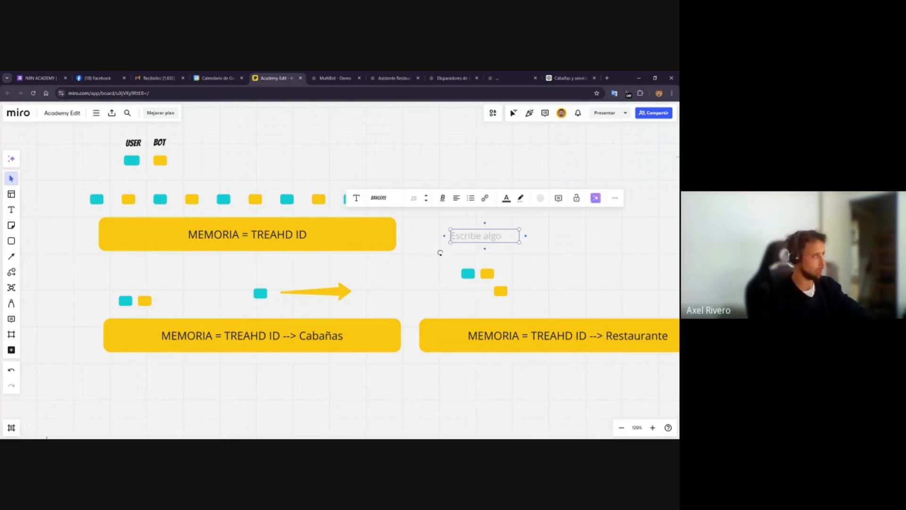
{"action": "left_click", "coordinate": [336, 78]}
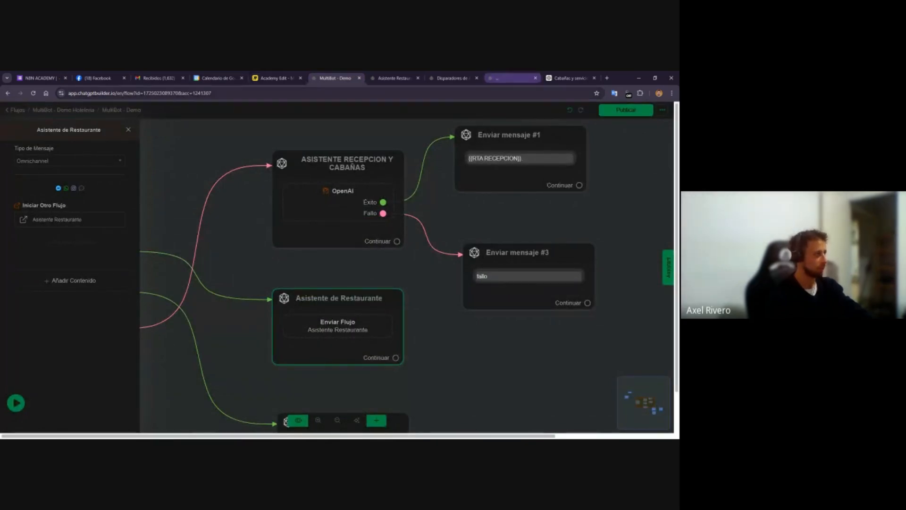
{"action": "left_click", "coordinate": [264, 74]}
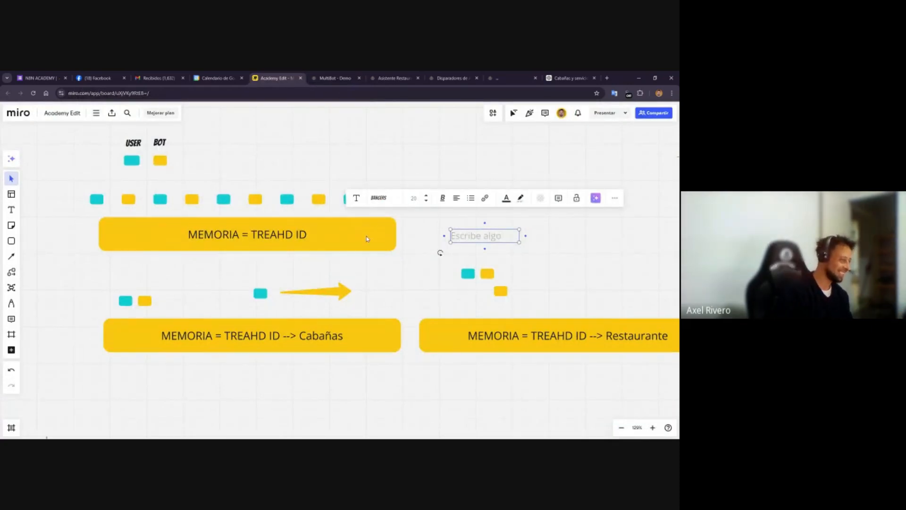
{"action": "key", "text": "BackSpace"}
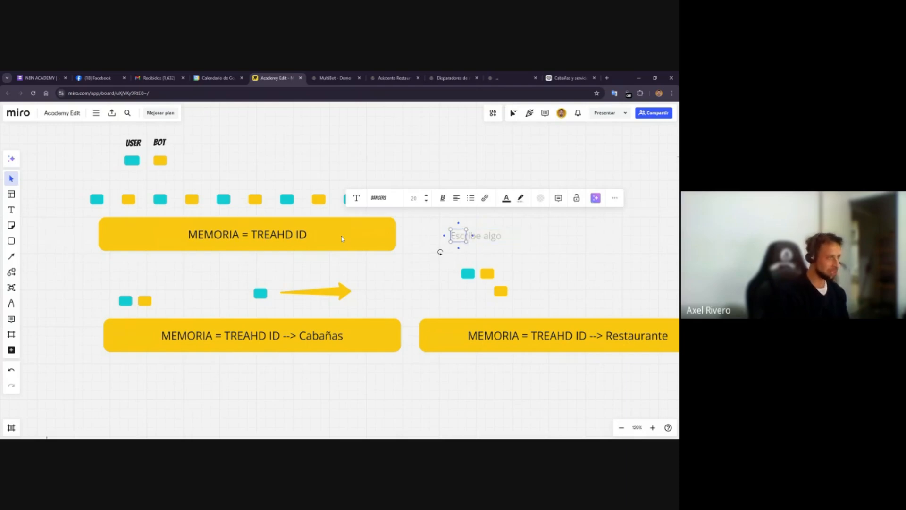
{"action": "type", "text": "{{CHAT_HISTORY}}"}
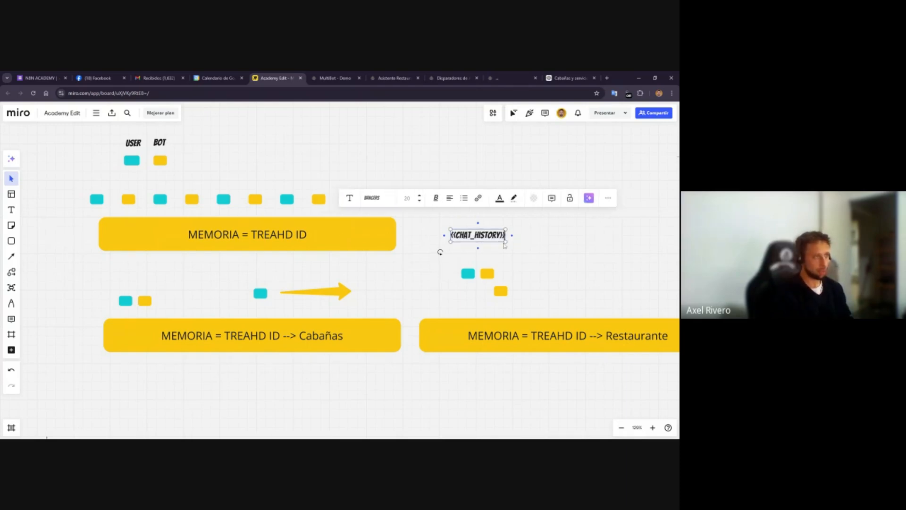
{"action": "mouse_move", "coordinate": [504, 245]}
{"action": "left_mouse_down"}
{"action": "mouse_move", "coordinate": [537, 256]}
{"action": "mouse_move", "coordinate": [493, 252]}
{"action": "left_mouse_up"}
{"action": "key", "text": "Escape"}
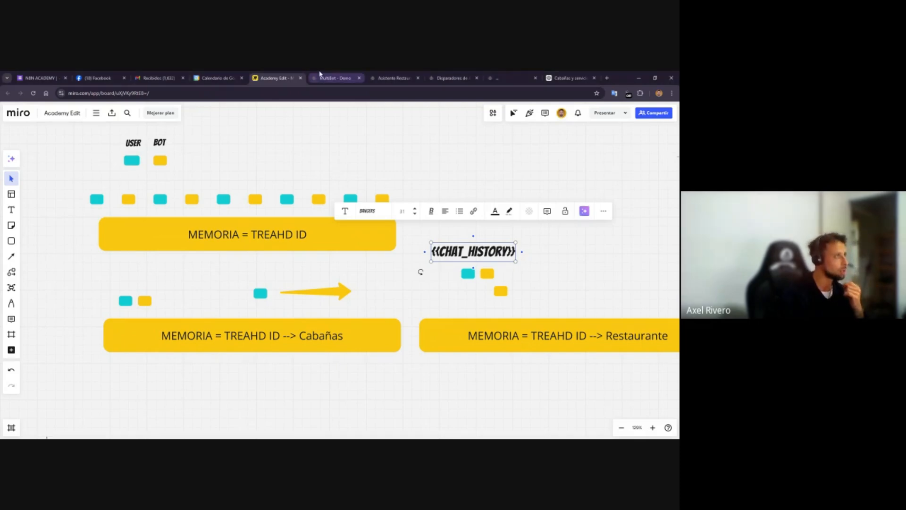
Return to the Asistente Restaurante flow and review the path from Send Message through Condition #1 to both restaurant assistant nodes
{"action": "left_click", "coordinate": [333, 78]}
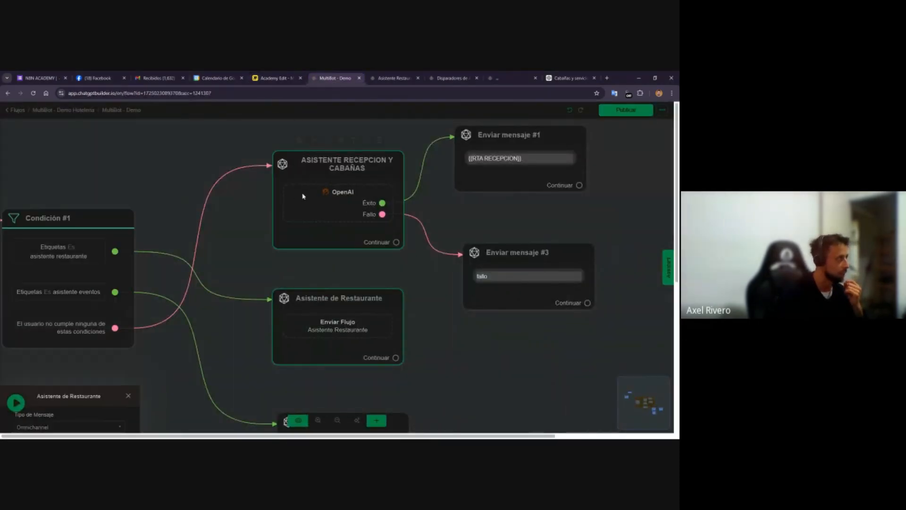
{"action": "left_click", "coordinate": [387, 75]}
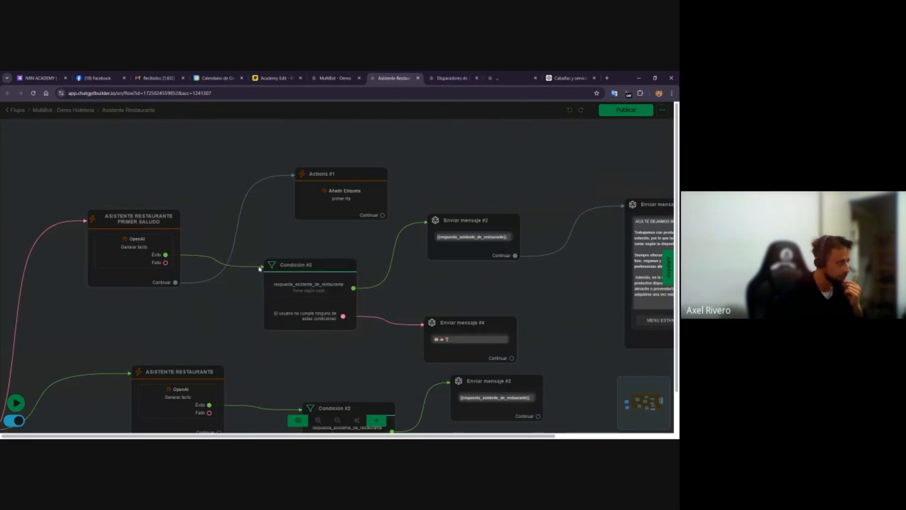
{"action": "left_click_drag", "start_coordinate": [136, 326], "coordinate": [286, 306]}
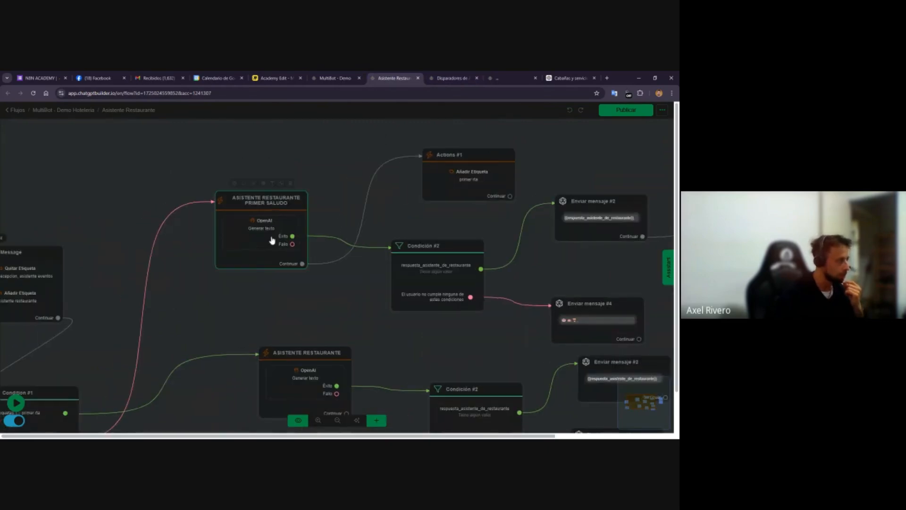
{"action": "left_click", "coordinate": [277, 193]}
{"action": "left_click", "coordinate": [241, 321]}
{"action": "left_click_drag", "start_coordinate": [269, 344], "coordinate": [255, 252]}
{"action": "left_click_drag", "start_coordinate": [113, 250], "coordinate": [241, 242]}
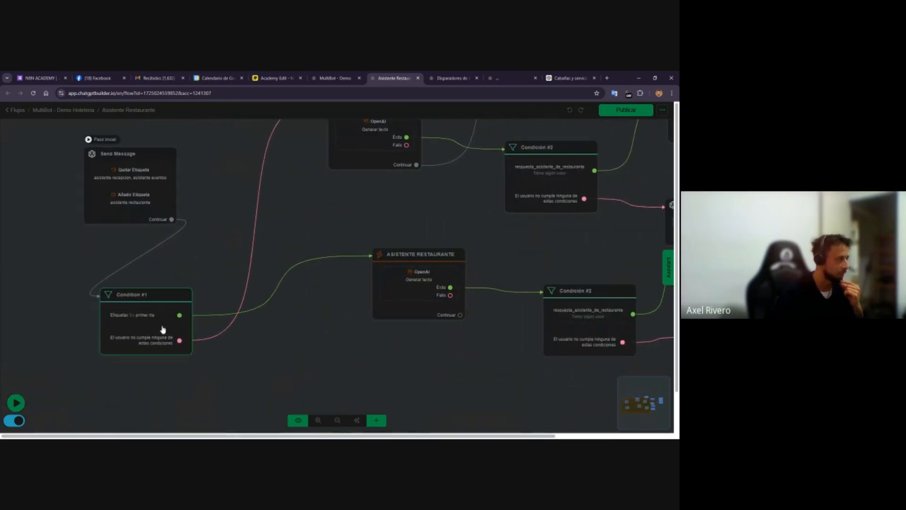
{"action": "left_click_drag", "start_coordinate": [156, 335], "coordinate": [248, 201]}
{"action": "left_click_drag", "start_coordinate": [235, 309], "coordinate": [222, 386]}
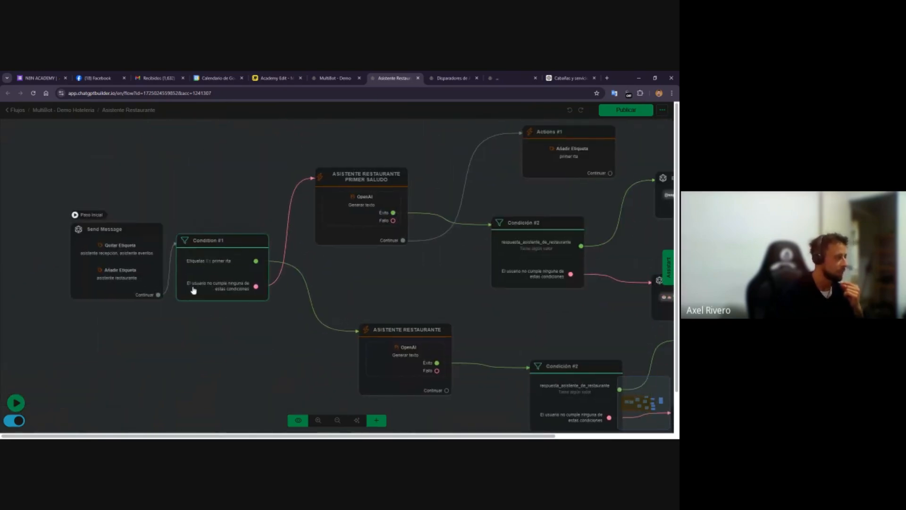
{"action": "scroll", "coordinate": [192, 280], "scroll_direction": "up", "scroll_amount": 4}
{"action": "scroll", "coordinate": [193, 281], "scroll_direction": "down", "scroll_amount": 2}
{"action": "scroll", "coordinate": [193, 281], "scroll_direction": "down", "scroll_amount": 2}
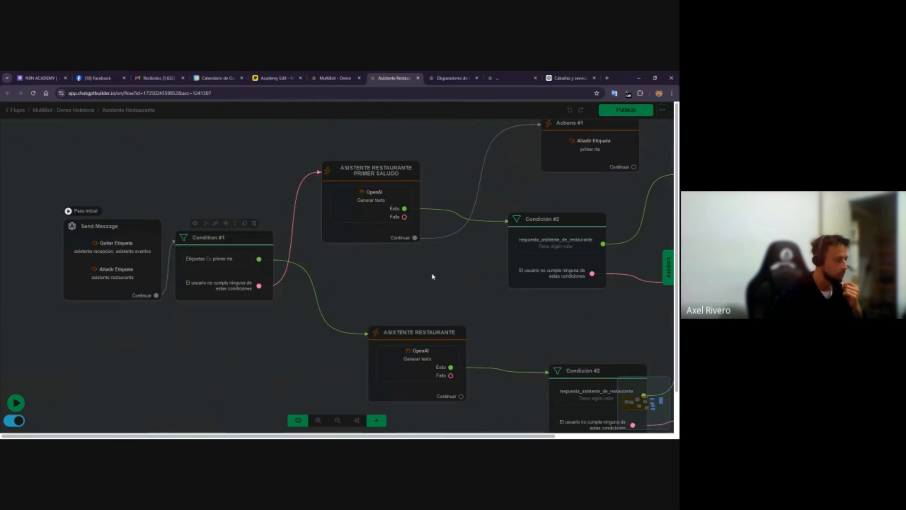
{"action": "left_click_drag", "start_coordinate": [431, 277], "coordinate": [391, 284]}
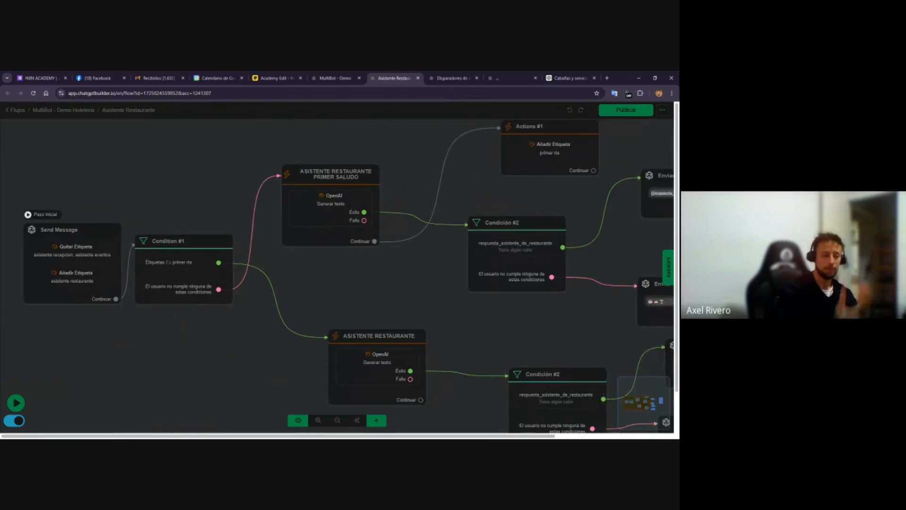
Switch the Asistente Restaurante Primer Saludo node's OpenAI action to Generar texto - Asistente using the Asistente de Restaurante assistant
{"action": "left_click", "coordinate": [331, 204]}
{"action": "left_click", "coordinate": [331, 204]}
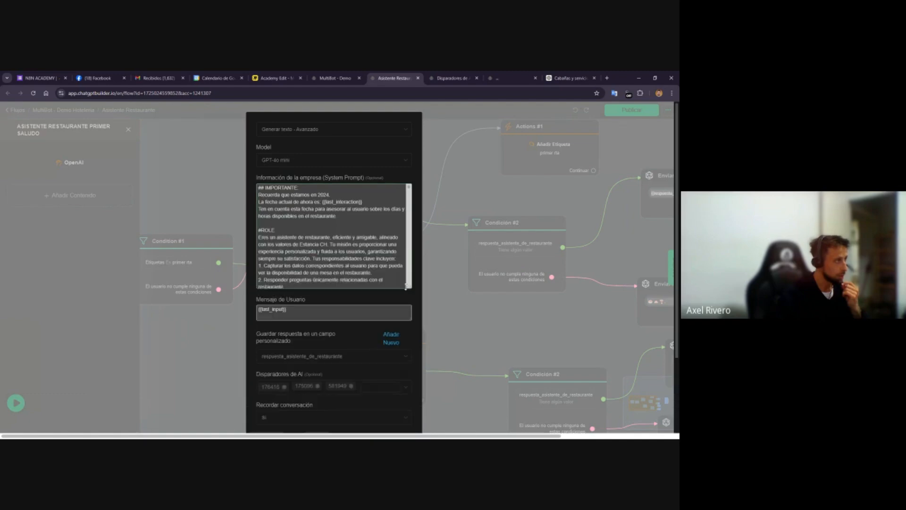
{"action": "left_click", "coordinate": [300, 135]}
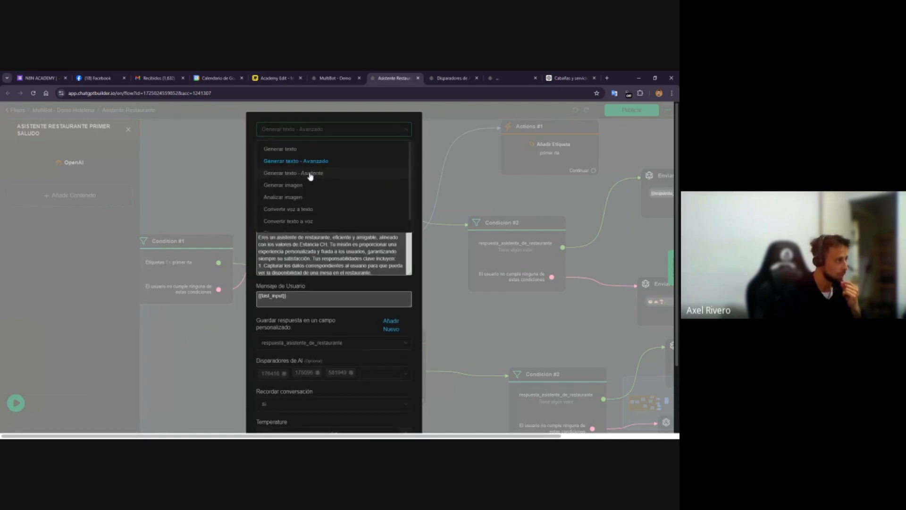
{"action": "left_click", "coordinate": [307, 172]}
{"action": "left_click", "coordinate": [303, 160]}
{"action": "left_click", "coordinate": [313, 204]}
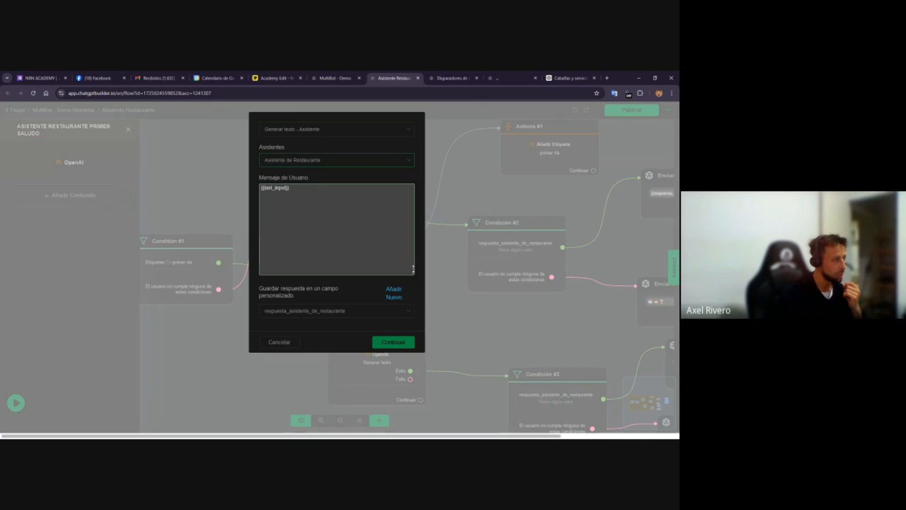
{"action": "left_click_drag", "start_coordinate": [413, 269], "coordinate": [395, 216]}
Extend its user message with 'Tene en cuenta nuestro contexto de la conversacion:' followed by the {{chat_history}} variable
{"action": "left_click", "coordinate": [373, 208]}
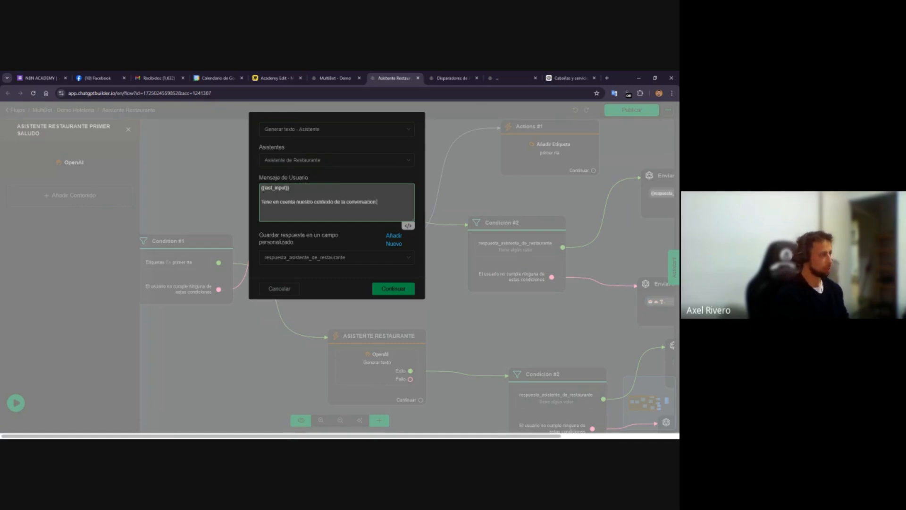
{"action": "key", "text": "Return"}
{"action": "type", "text": "{{c"}
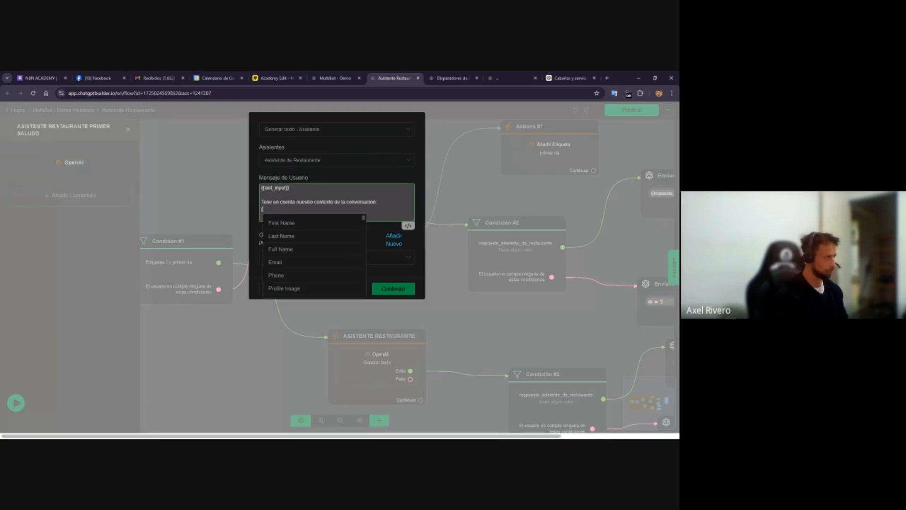
{"action": "type", "text": "hat"}
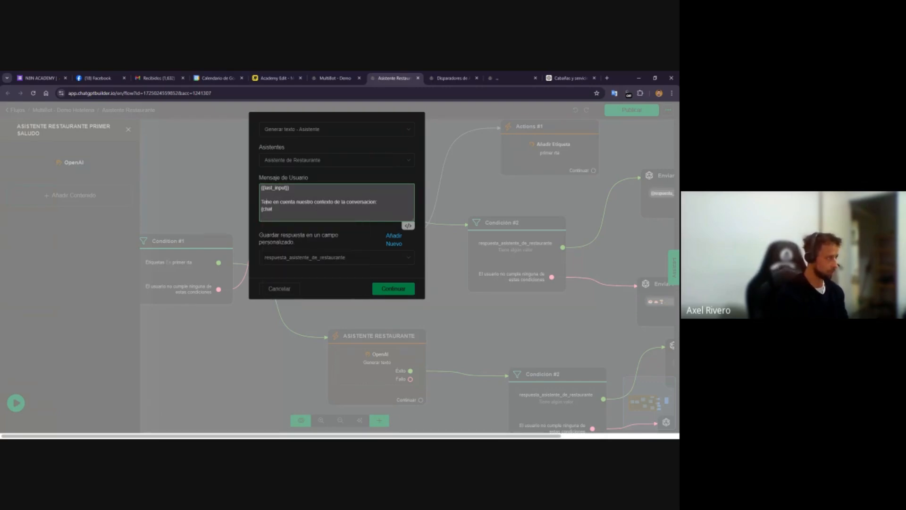
{"action": "key", "text": "Right"}
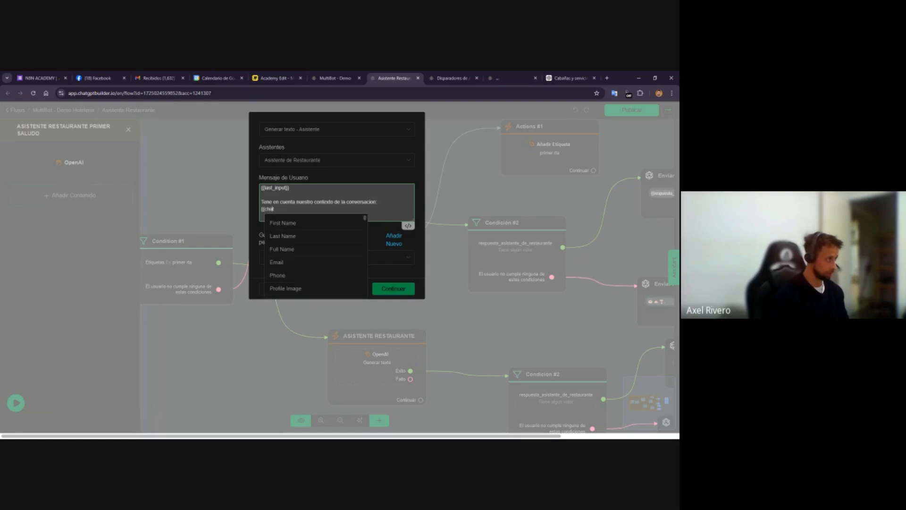
{"action": "type", "text": "t_"}
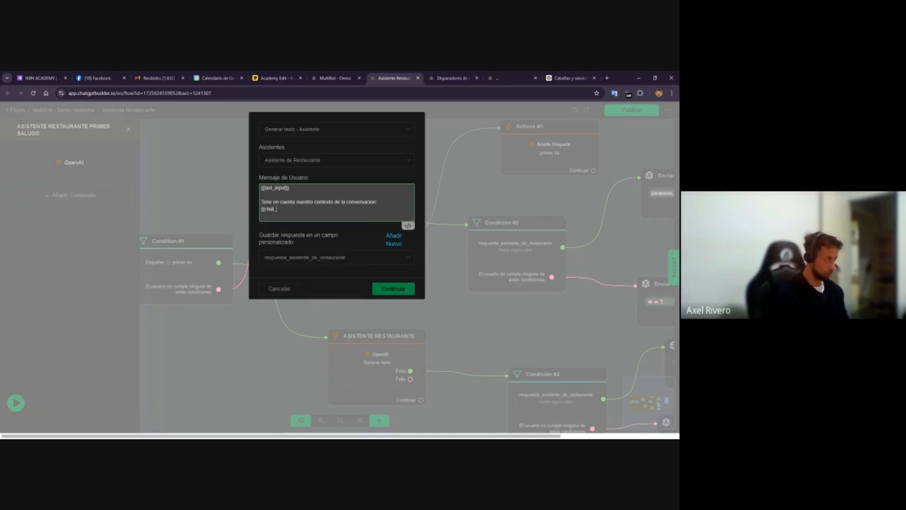
{"action": "type", "text": "history}}"}
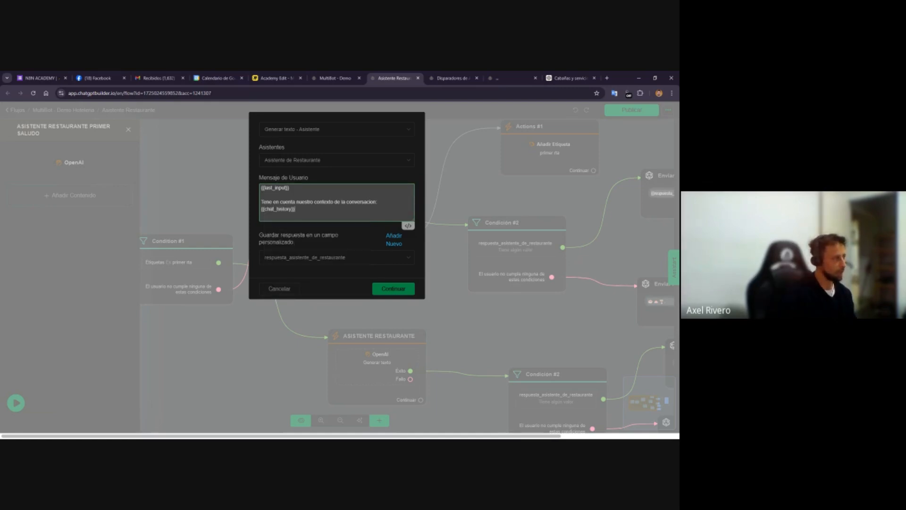
{"action": "mouse_move", "coordinate": [295, 209]}
{"action": "left_mouse_down"}
{"action": "mouse_move", "coordinate": [261, 207]}
{"action": "mouse_move", "coordinate": [295, 209]}
{"action": "left_mouse_up"}
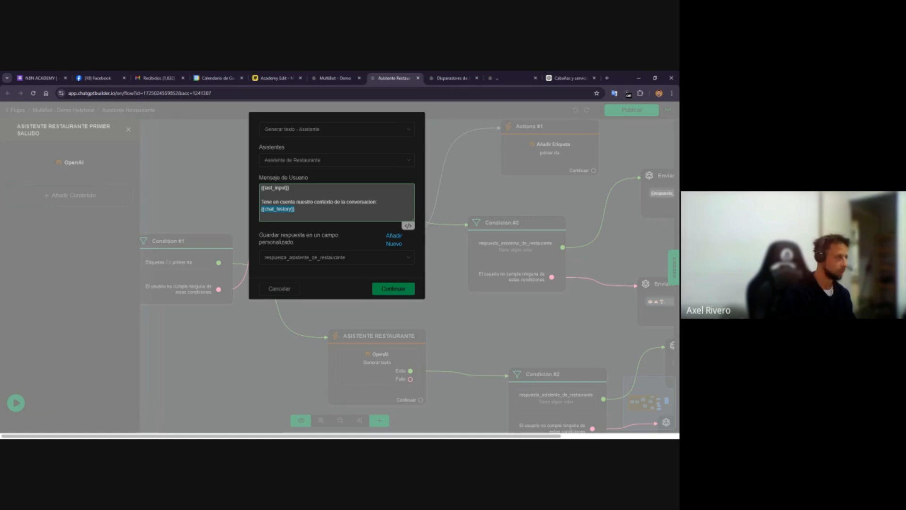
{"action": "left_click", "coordinate": [295, 209]}
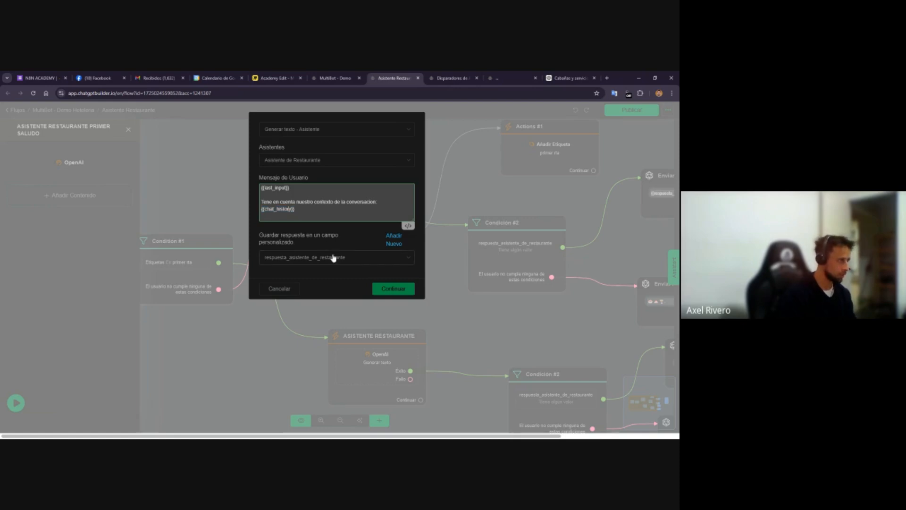
Try changing the variable to {{chat_long_history}}, then revert it to {{chat_history}}
{"action": "key", "text": "Left"}
{"action": "key", "text": "Left"}
{"action": "key", "text": "Left"}
{"action": "key", "text": "Left"}
{"action": "key", "text": "Left"}
{"action": "key", "text": "Left"}
{"action": "key", "text": "Left"}
{"action": "key", "text": "Left"}
{"action": "key", "text": "Left"}
{"action": "type", "text": "long"}
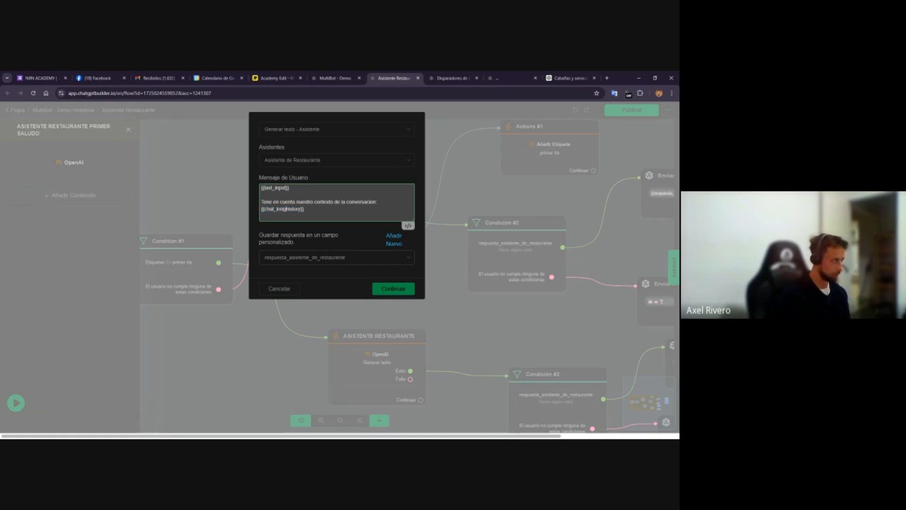
{"action": "type", "text": "_"}
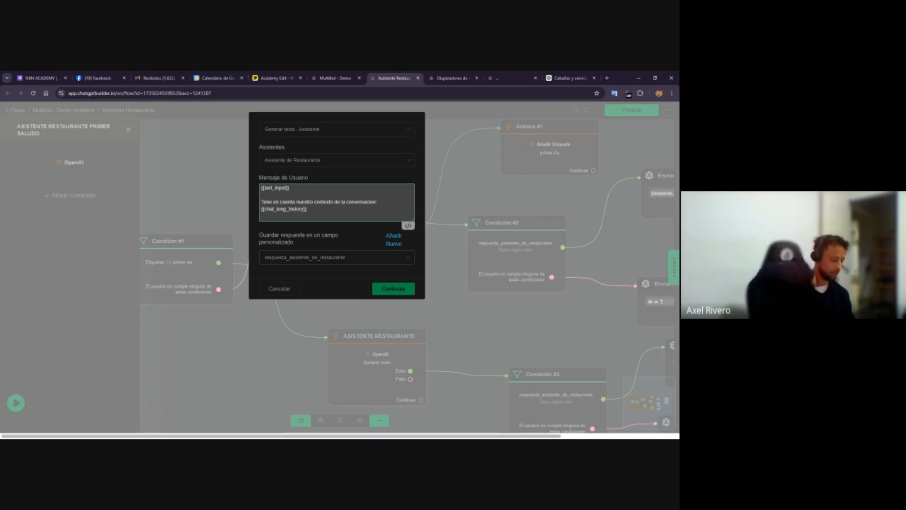
{"action": "key", "text": "BackSpace"}
{"action": "key", "text": "BackSpace"}
{"action": "key", "text": "BackSpace"}
{"action": "key", "text": "BackSpace"}
{"action": "key", "text": "BackSpace"}
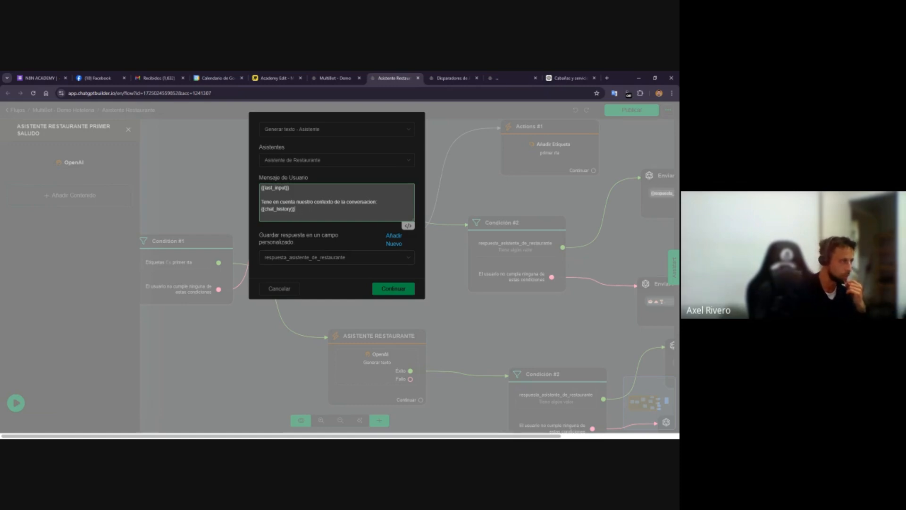
Save the Primer Saludo node's assistant configuration
{"action": "left_click_drag", "start_coordinate": [312, 179], "coordinate": [265, 179]}
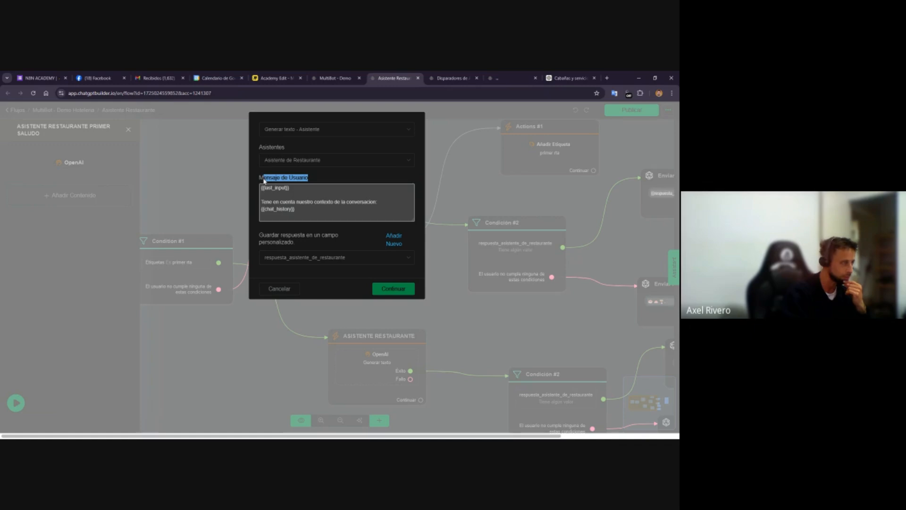
{"action": "left_click", "coordinate": [315, 211]}
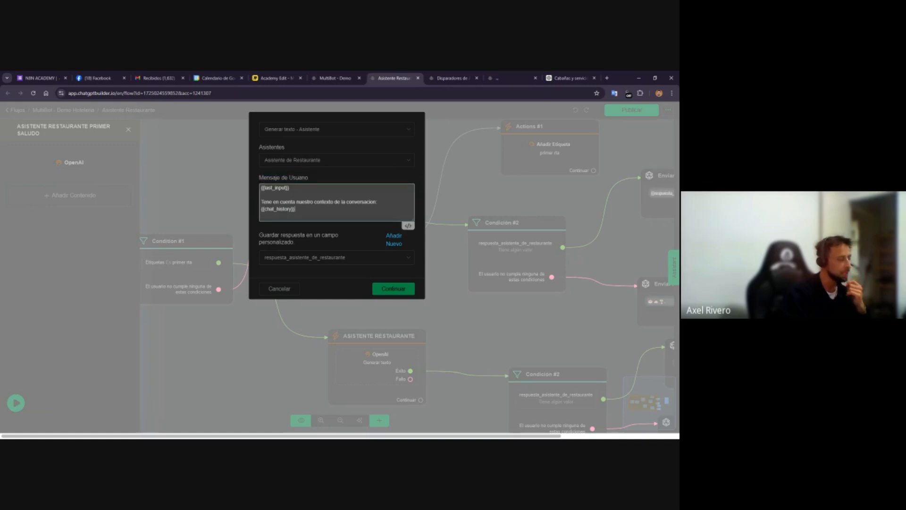
{"action": "left_click", "coordinate": [381, 291]}
{"action": "left_click", "coordinate": [382, 294]}
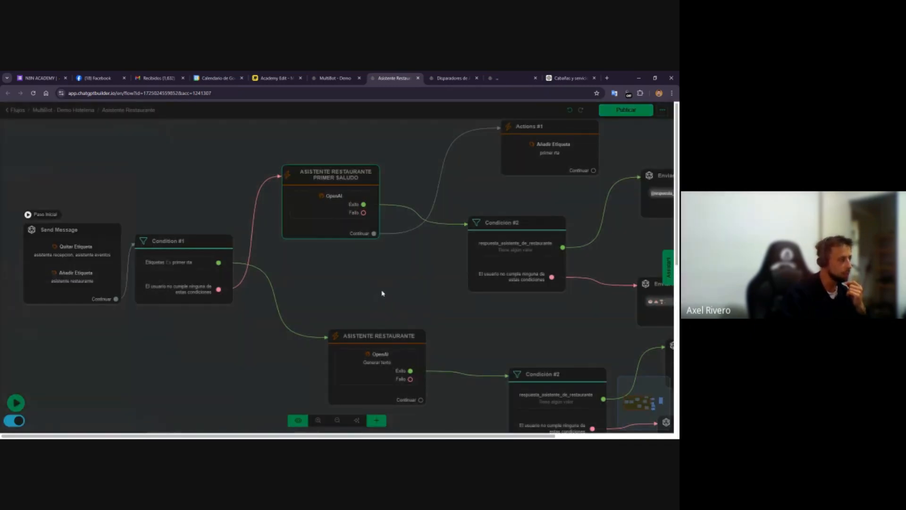
Set the second Asistente Restaurante node to Generar texto - Asistente with the Asistente de Restaurante assistant and save it
{"action": "left_click_drag", "start_coordinate": [219, 384], "coordinate": [221, 340]}
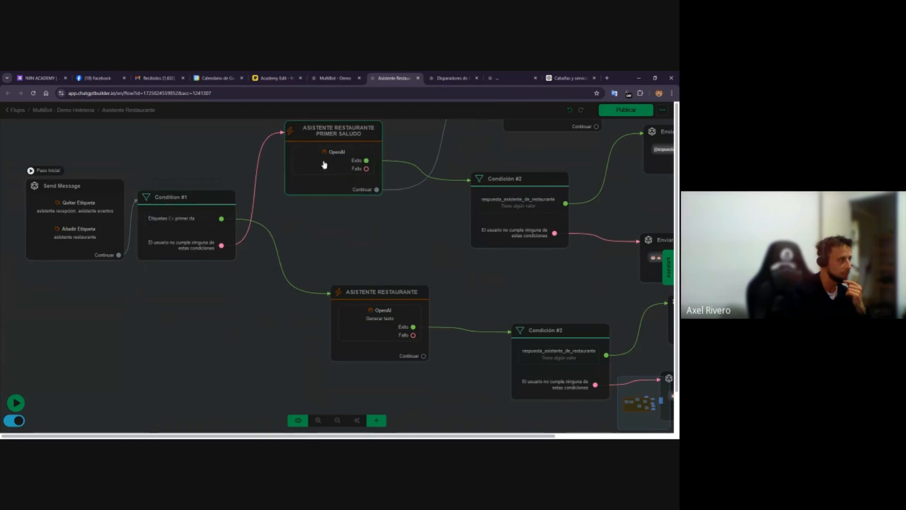
{"action": "left_click", "coordinate": [345, 329]}
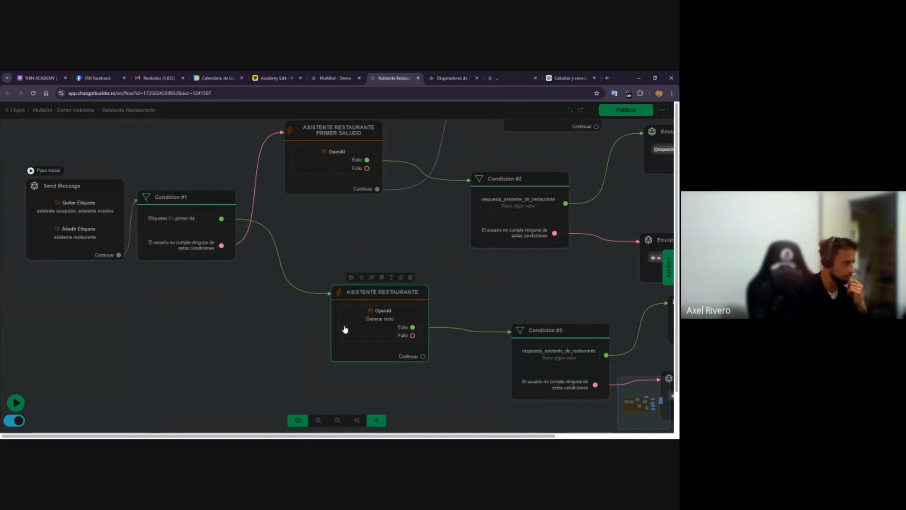
{"action": "left_click", "coordinate": [369, 326]}
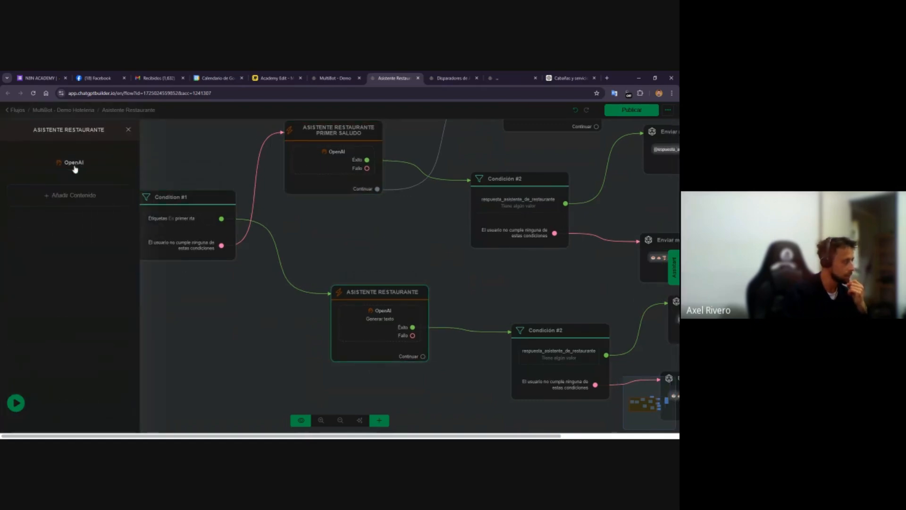
{"action": "left_click", "coordinate": [74, 164]}
{"action": "left_click", "coordinate": [290, 134]}
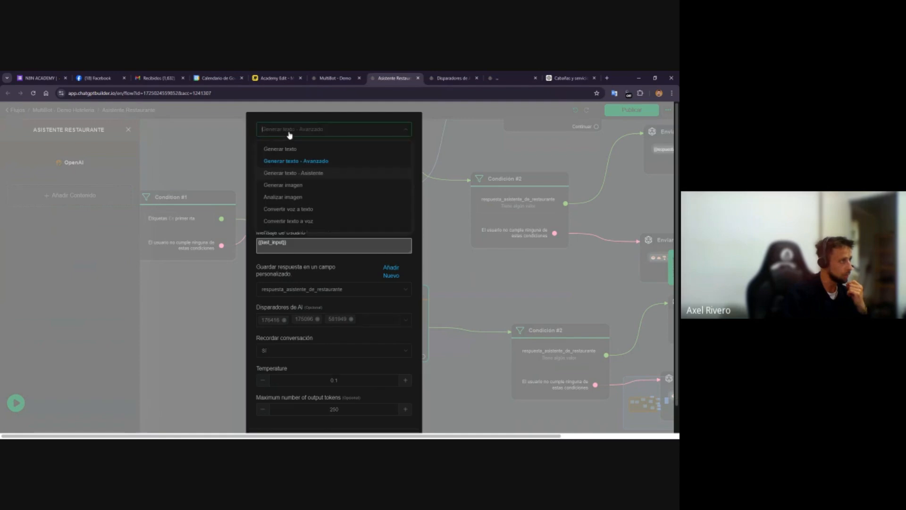
{"action": "left_click", "coordinate": [304, 173]}
{"action": "left_click", "coordinate": [297, 160]}
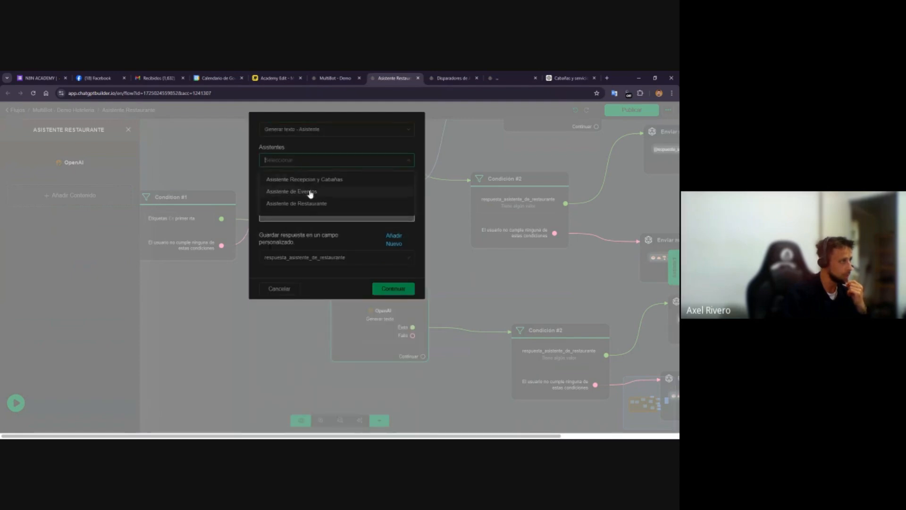
{"action": "left_click", "coordinate": [312, 203]}
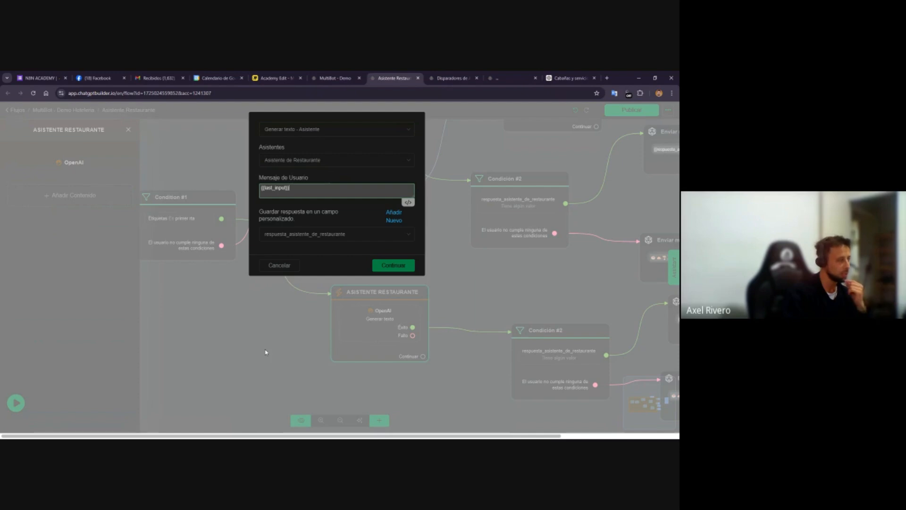
{"action": "left_click", "coordinate": [405, 270]}
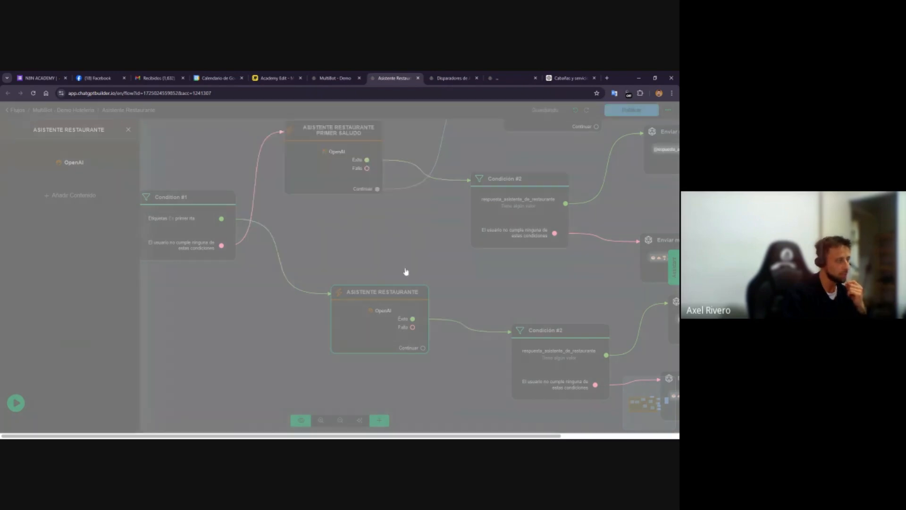
{"action": "left_click_drag", "start_coordinate": [231, 334], "coordinate": [166, 381]}
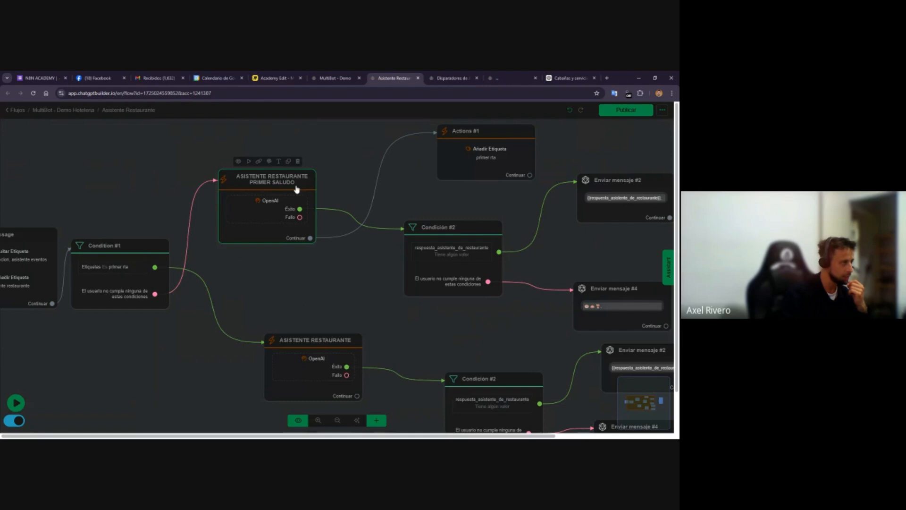
{"action": "left_click_drag", "start_coordinate": [297, 189], "coordinate": [325, 182]}
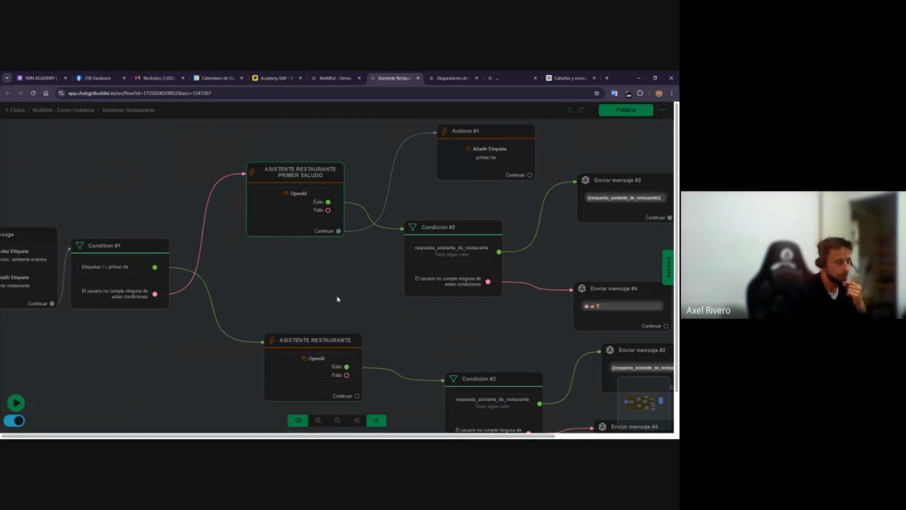
{"action": "left_click_drag", "start_coordinate": [120, 334], "coordinate": [237, 319]}
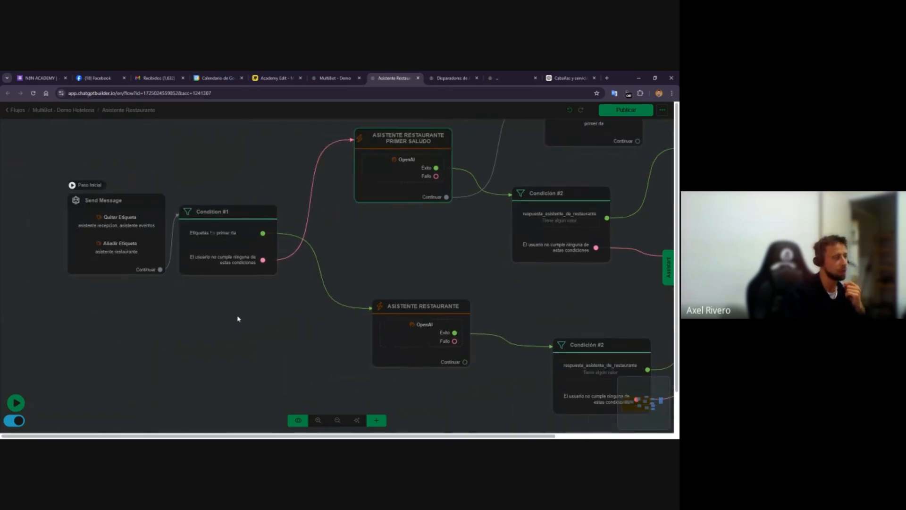
{"action": "left_click", "coordinate": [237, 316]}
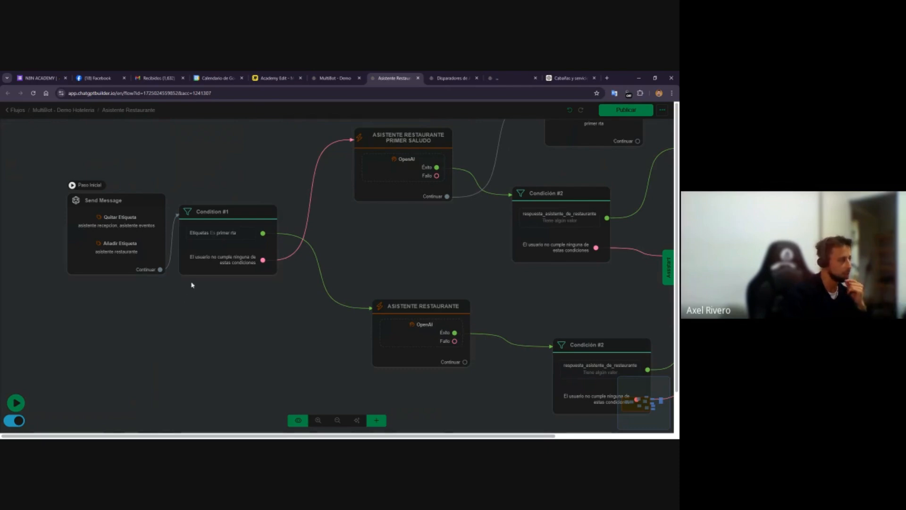
Review the Asistente Restaurante flow from its start step through the conditions and reply messages
{"action": "scroll", "coordinate": [85, 309], "scroll_direction": "up", "scroll_amount": 3}
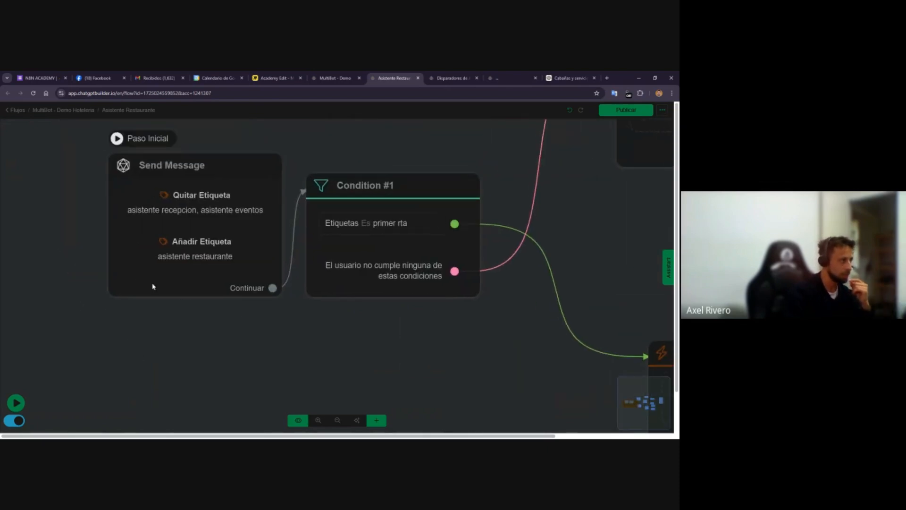
{"action": "left_click", "coordinate": [158, 230]}
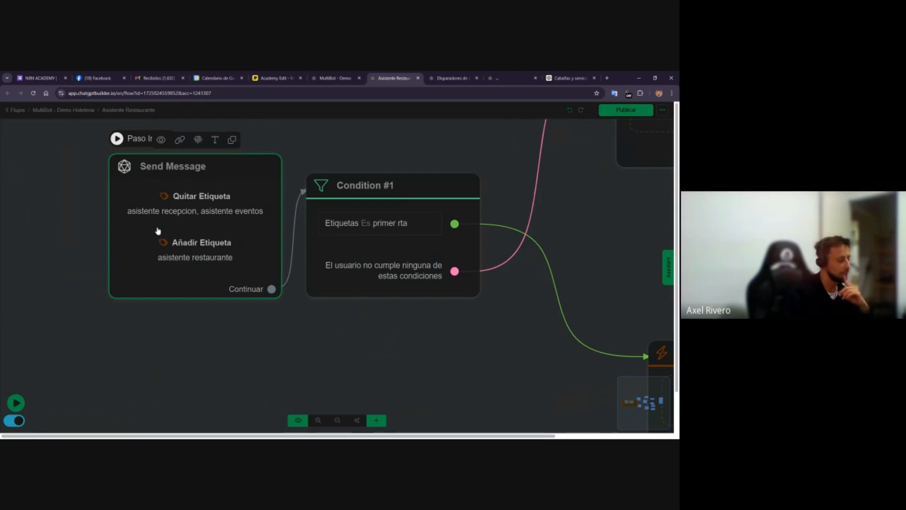
{"action": "scroll", "coordinate": [392, 331], "scroll_direction": "down", "scroll_amount": 3}
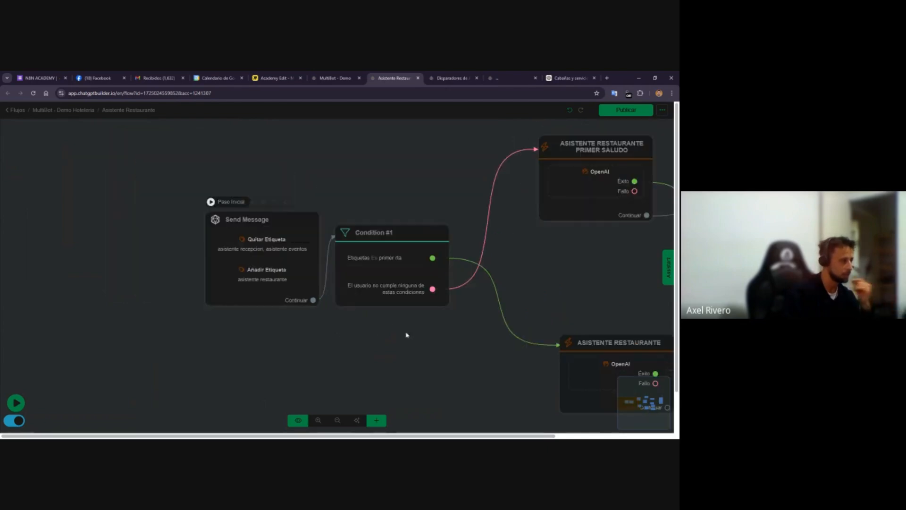
{"action": "left_click_drag", "start_coordinate": [460, 349], "coordinate": [237, 340]}
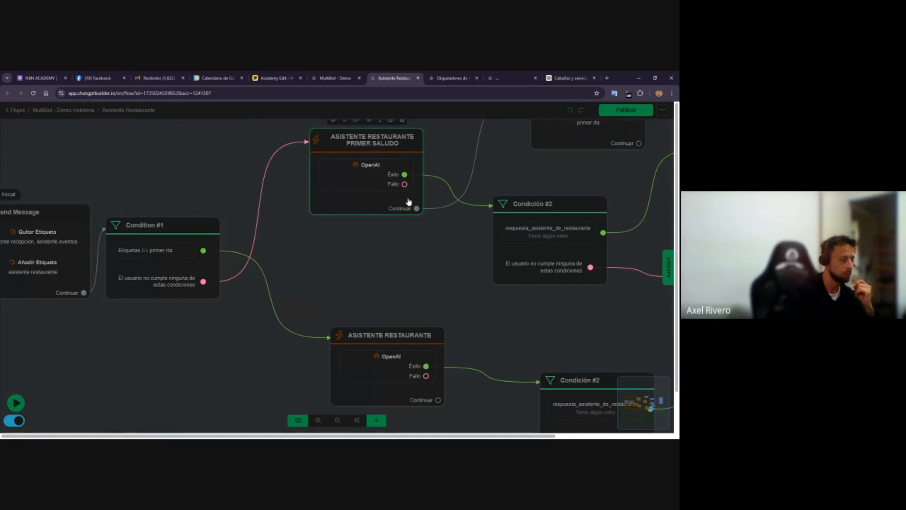
{"action": "scroll", "coordinate": [385, 178], "scroll_direction": "down", "scroll_amount": 2}
{"action": "left_click_drag", "start_coordinate": [439, 277], "coordinate": [251, 250]}
{"action": "scroll", "coordinate": [251, 251], "scroll_direction": "down", "scroll_amount": 3}
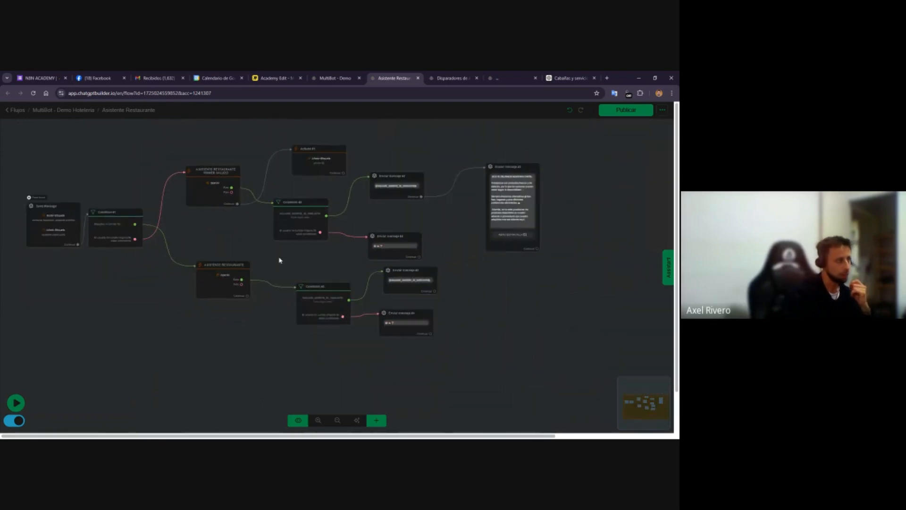
{"action": "scroll", "coordinate": [238, 311], "scroll_direction": "up", "scroll_amount": 4}
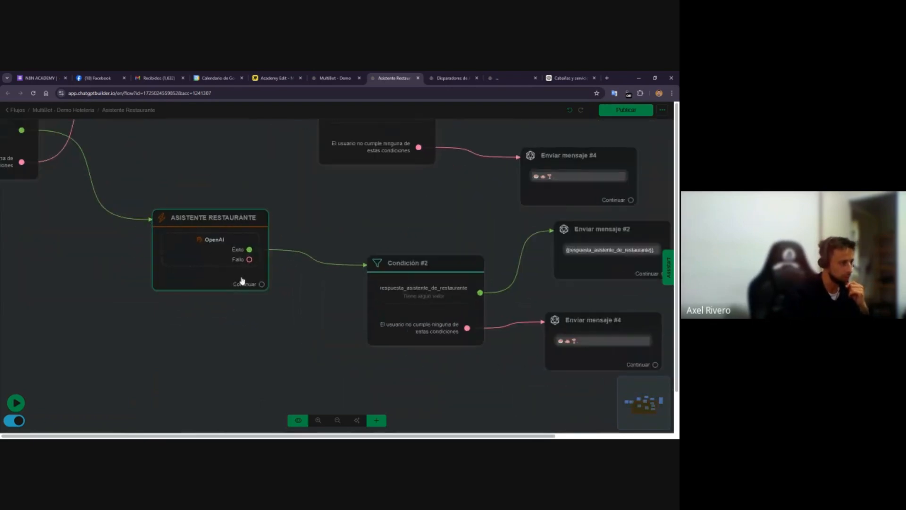
{"action": "left_click_drag", "start_coordinate": [272, 329], "coordinate": [132, 292]}
{"action": "left_click_drag", "start_coordinate": [451, 211], "coordinate": [435, 222]}
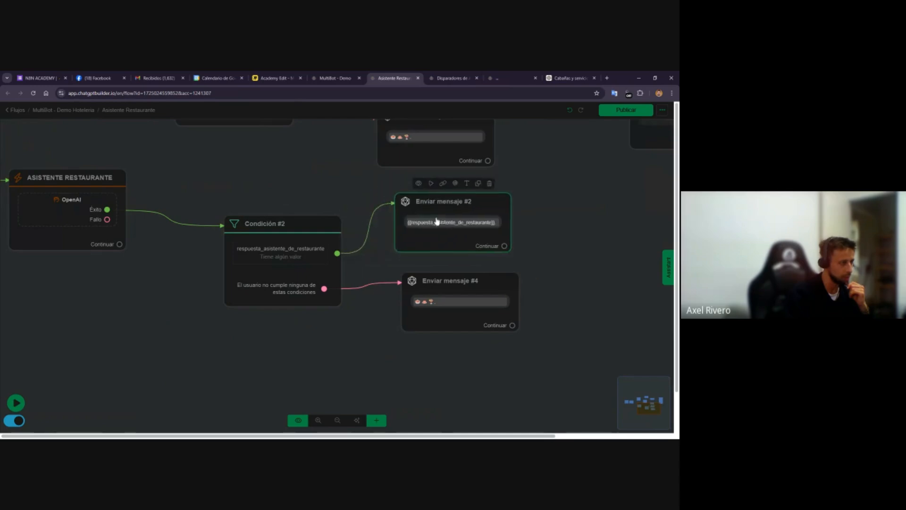
Switch to the Miro board and review the diagram of assistants, prompts, functions, flows and tags
{"action": "left_click", "coordinate": [276, 79]}
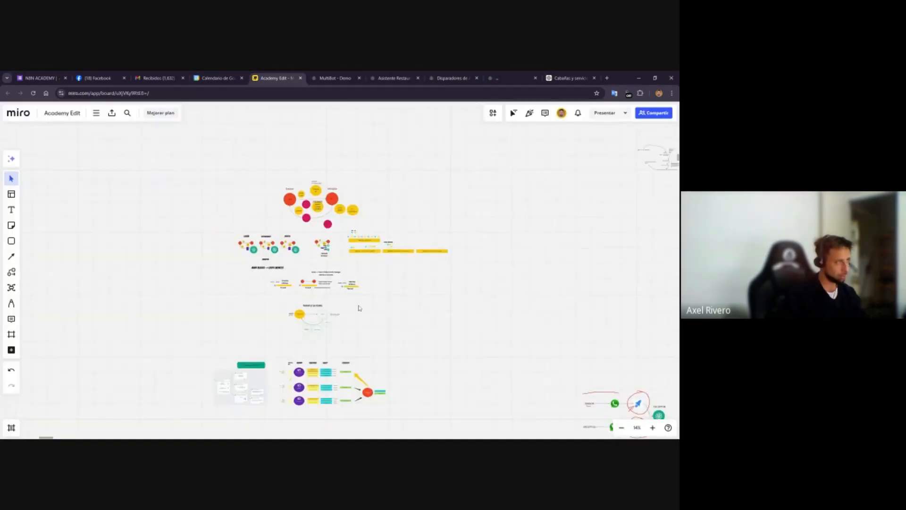
{"action": "left_click_drag", "start_coordinate": [311, 311], "coordinate": [324, 275]}
{"action": "scroll", "coordinate": [324, 276], "scroll_direction": "up", "scroll_amount": 3}
{"action": "scroll", "coordinate": [388, 310], "scroll_direction": "down", "scroll_amount": 5}
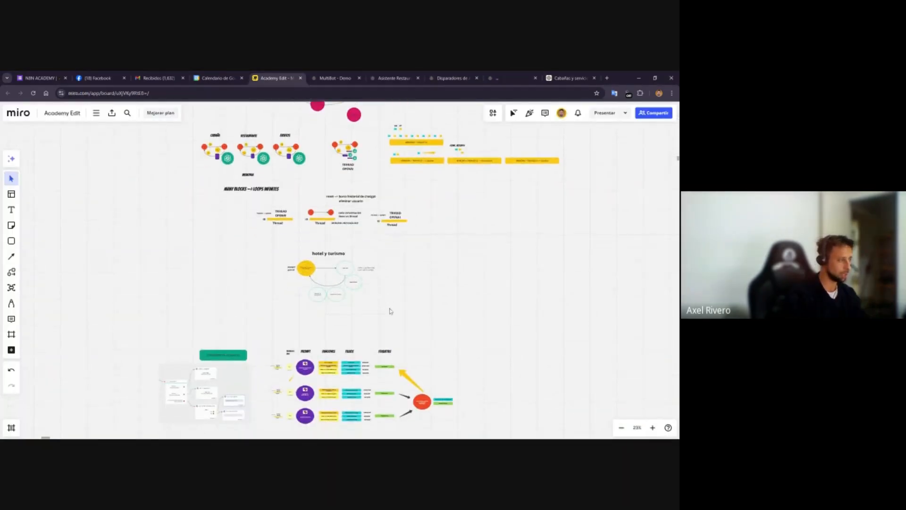
{"action": "scroll", "coordinate": [370, 321], "scroll_direction": "down", "scroll_amount": 2}
{"action": "scroll", "coordinate": [364, 340], "scroll_direction": "up", "scroll_amount": 4}
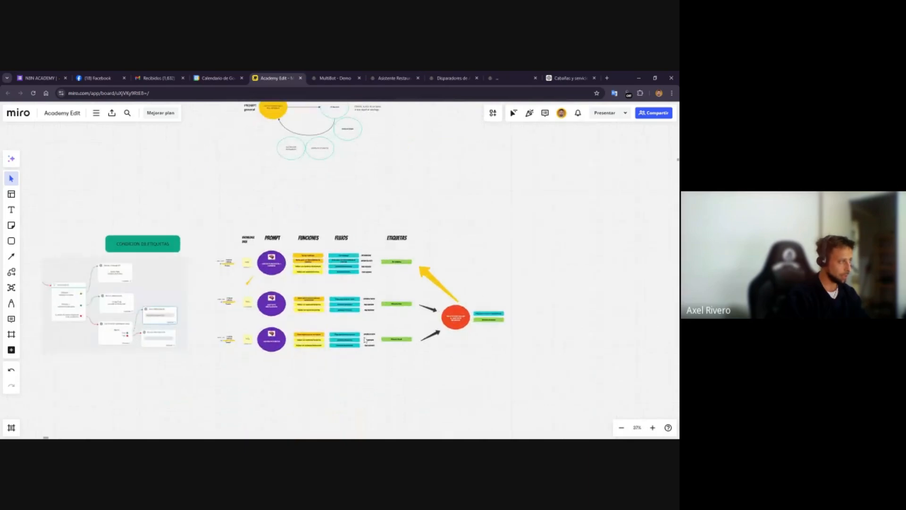
{"action": "scroll", "coordinate": [364, 340], "scroll_direction": "up", "scroll_amount": 5}
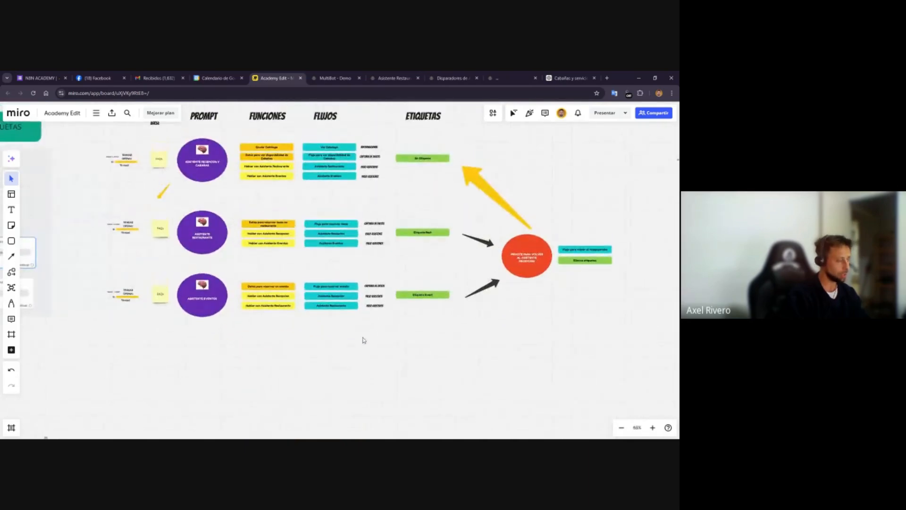
{"action": "scroll", "coordinate": [362, 340], "scroll_direction": "left", "scroll_amount": 1}
{"action": "scroll", "coordinate": [360, 340], "scroll_direction": "up", "scroll_amount": 1}
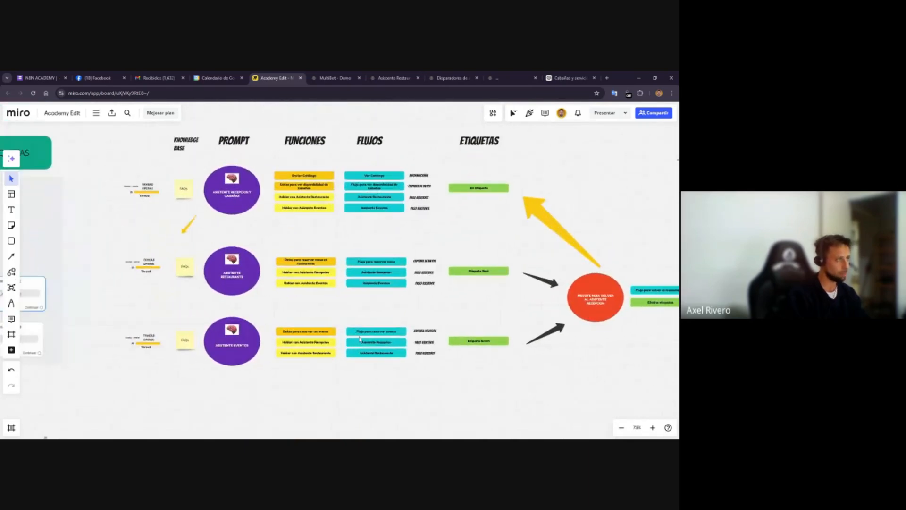
{"action": "scroll", "coordinate": [361, 340], "scroll_direction": "up", "scroll_amount": 1}
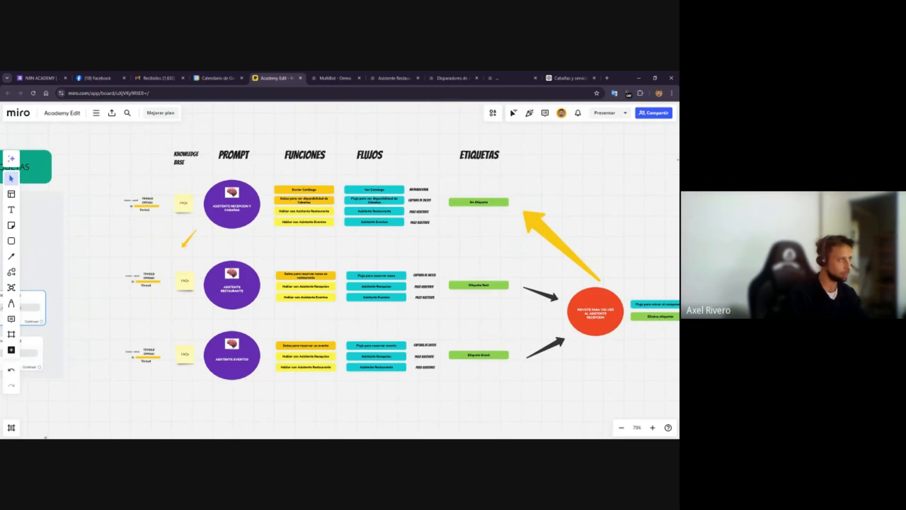
{"action": "scroll", "coordinate": [343, 265], "scroll_direction": "down", "scroll_amount": 1}
{"action": "scroll", "coordinate": [344, 264], "scroll_direction": "left", "scroll_amount": 1}
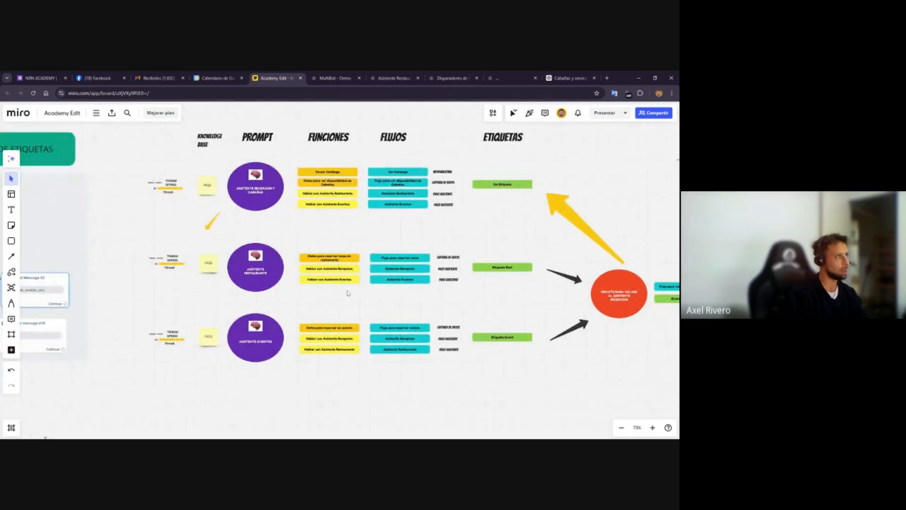
Return to the main MultiBot flow and examine Condition #1's tag-based routing to the assistants
{"action": "left_click", "coordinate": [344, 75]}
{"action": "left_click_drag", "start_coordinate": [133, 393], "coordinate": [263, 369]}
{"action": "left_click", "coordinate": [192, 268]}
{"action": "scroll", "coordinate": [193, 268], "scroll_direction": "up", "scroll_amount": 1}
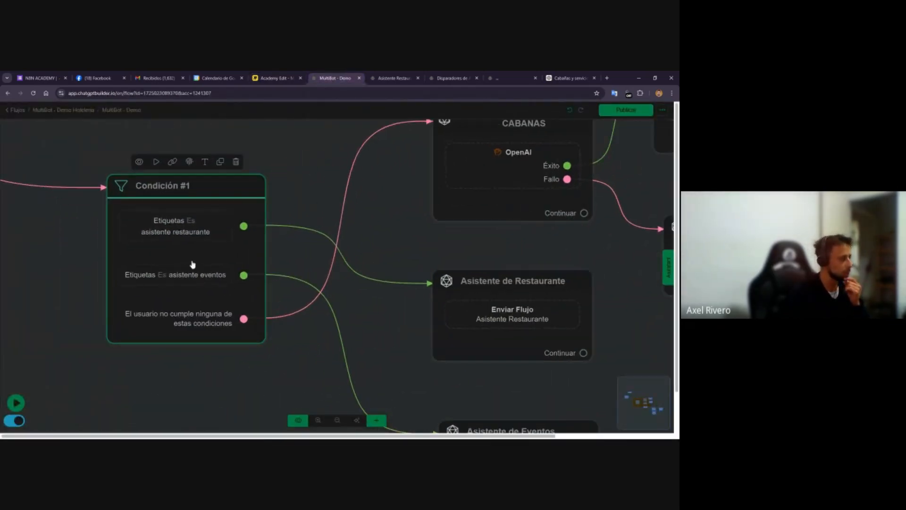
{"action": "scroll", "coordinate": [191, 255], "scroll_direction": "down", "scroll_amount": 2}
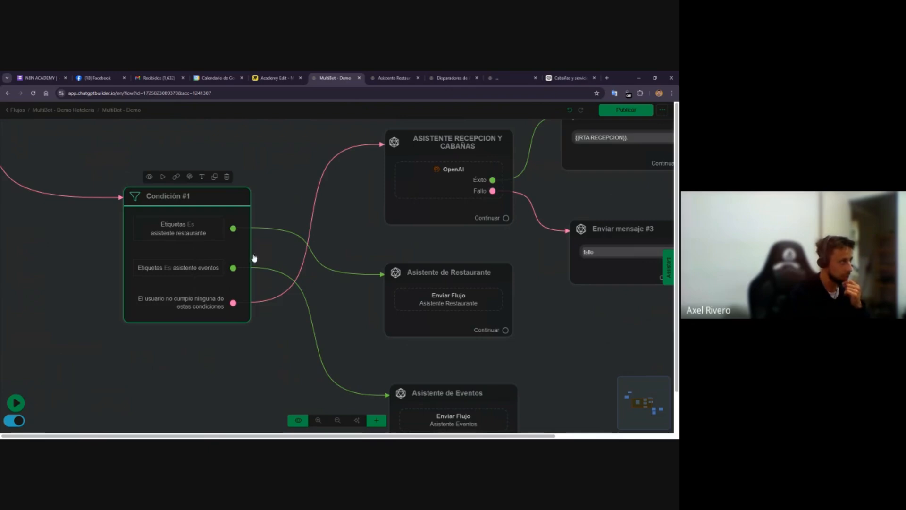
Examine the tag actions in the restaurant flow's starting Send Message node
{"action": "left_click", "coordinate": [393, 77]}
{"action": "left_click_drag", "start_coordinate": [154, 270], "coordinate": [259, 323]}
{"action": "scroll", "coordinate": [244, 253], "scroll_direction": "up", "scroll_amount": 3}
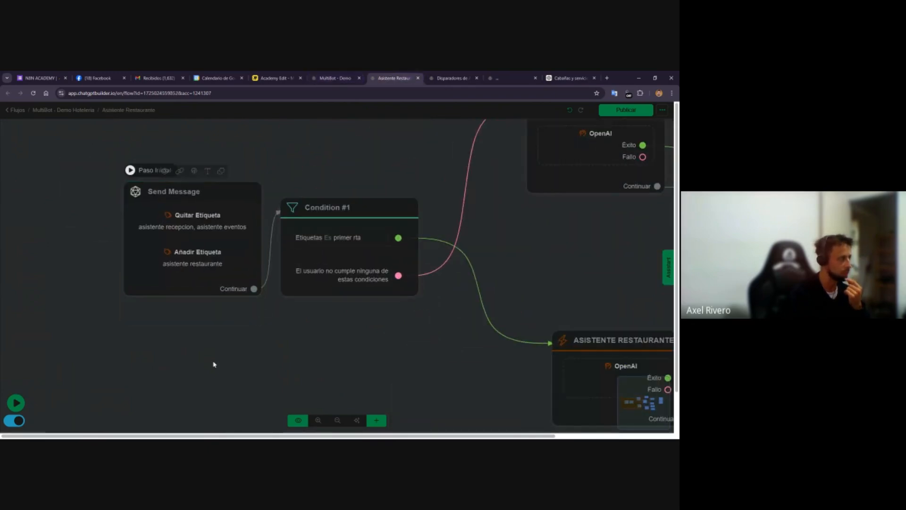
{"action": "left_click_drag", "start_coordinate": [212, 364], "coordinate": [258, 377]}
{"action": "left_click", "coordinate": [287, 310]}
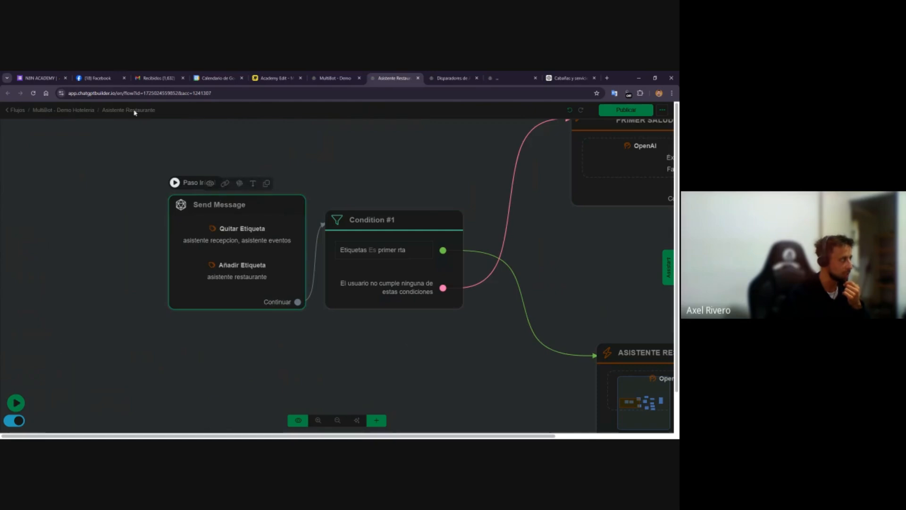
Open the Asistente Eventos flow linked from the main flow's Asistente de Eventos node
{"action": "left_click", "coordinate": [326, 75]}
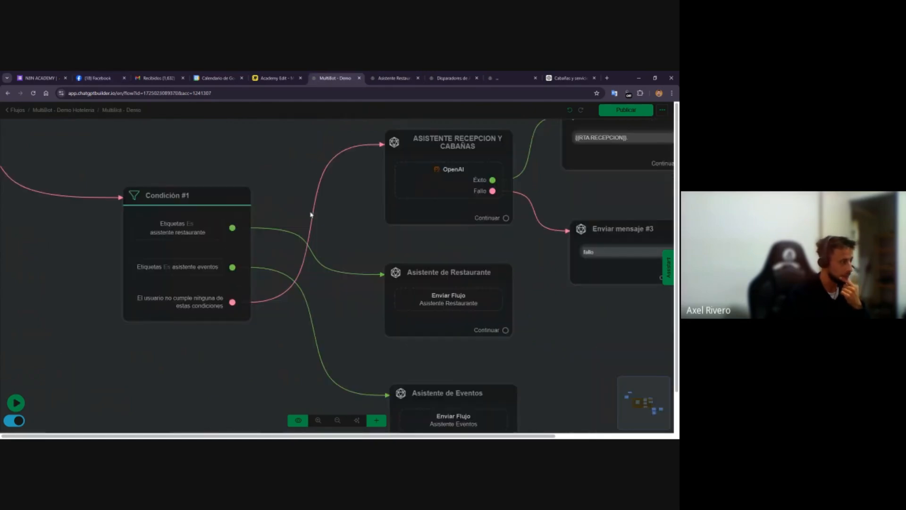
{"action": "left_click_drag", "start_coordinate": [242, 405], "coordinate": [204, 331]}
{"action": "left_click", "coordinate": [439, 371]}
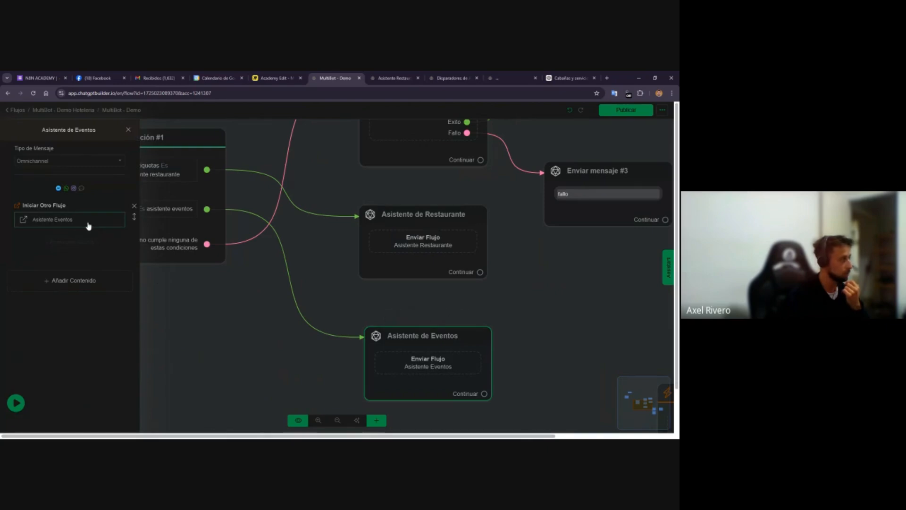
{"action": "left_click", "coordinate": [88, 226]}
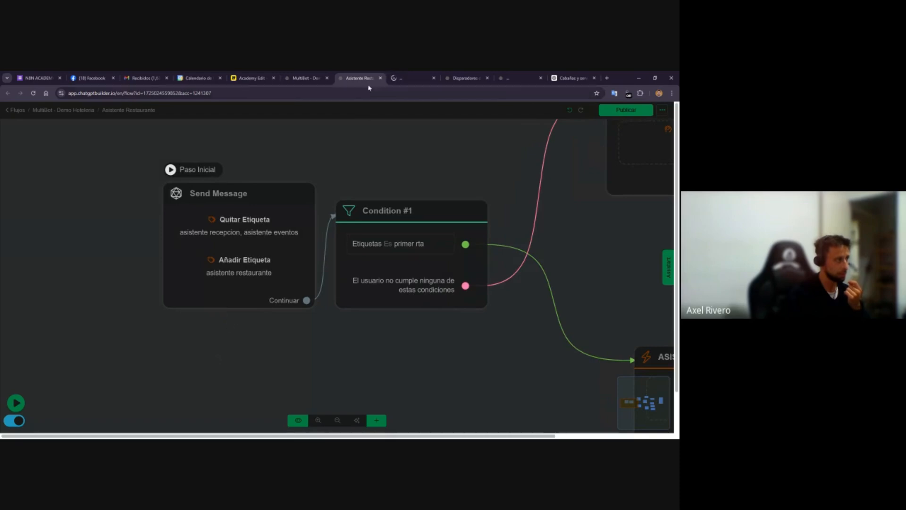
{"action": "left_click", "coordinate": [400, 77]}
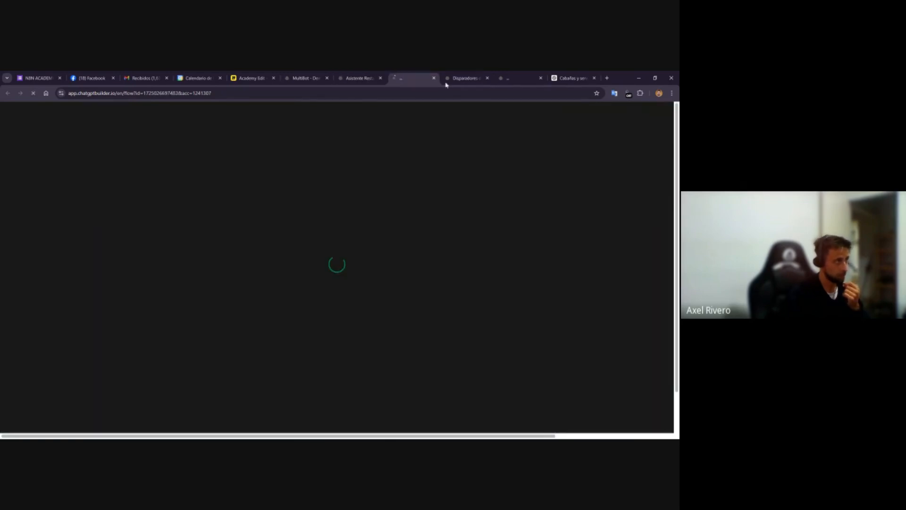
{"action": "left_click", "coordinate": [446, 83]}
{"action": "left_click", "coordinate": [407, 77]}
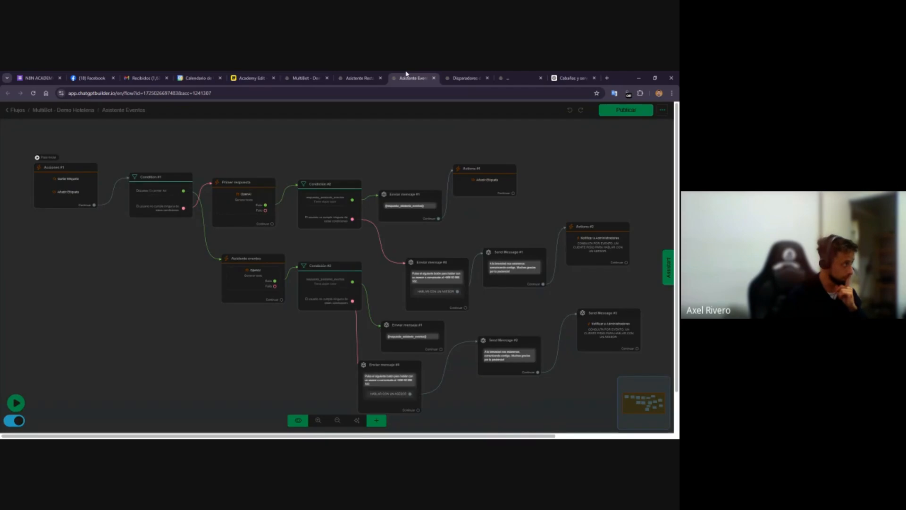
In the events flow's Acciones #1 node, set the added tag to asistente eventos
{"action": "scroll", "coordinate": [241, 279], "scroll_direction": "up", "scroll_amount": 3}
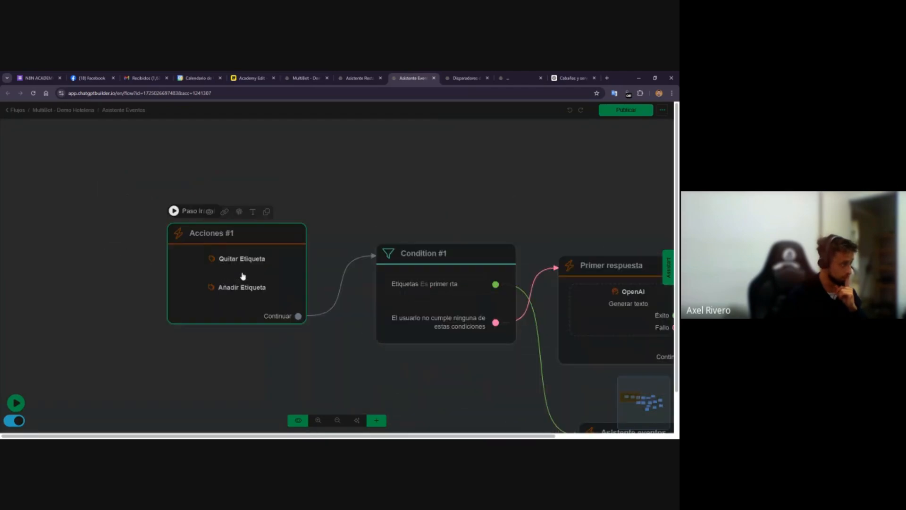
{"action": "left_click", "coordinate": [243, 276]}
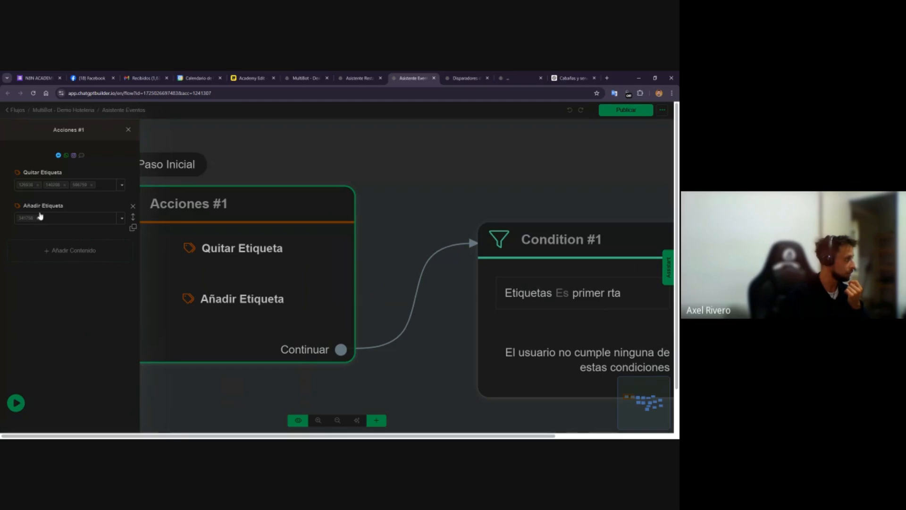
{"action": "left_click", "coordinate": [37, 218]}
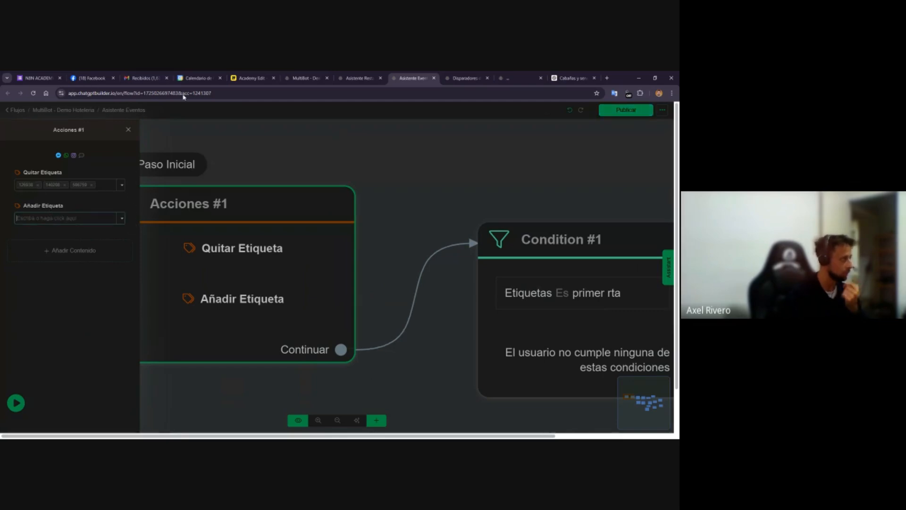
{"action": "type", "text": "asistente"}
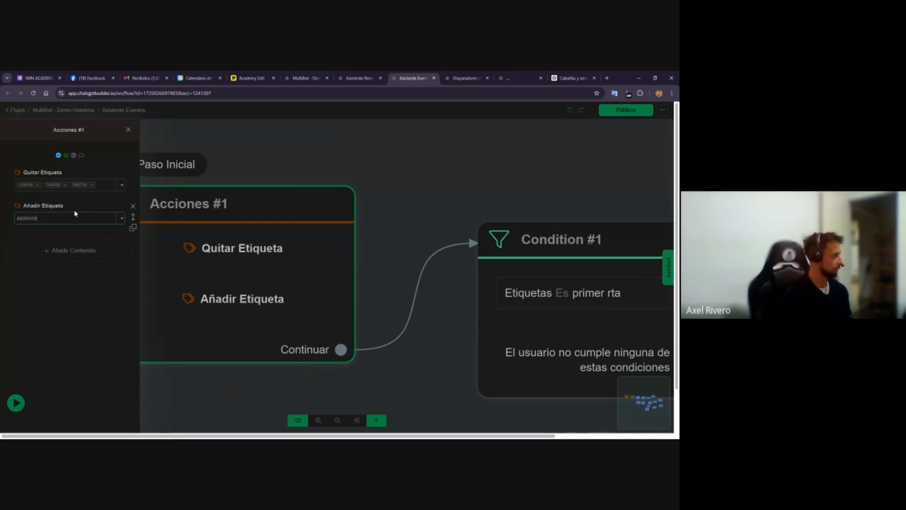
{"action": "type", "text": " evento"}
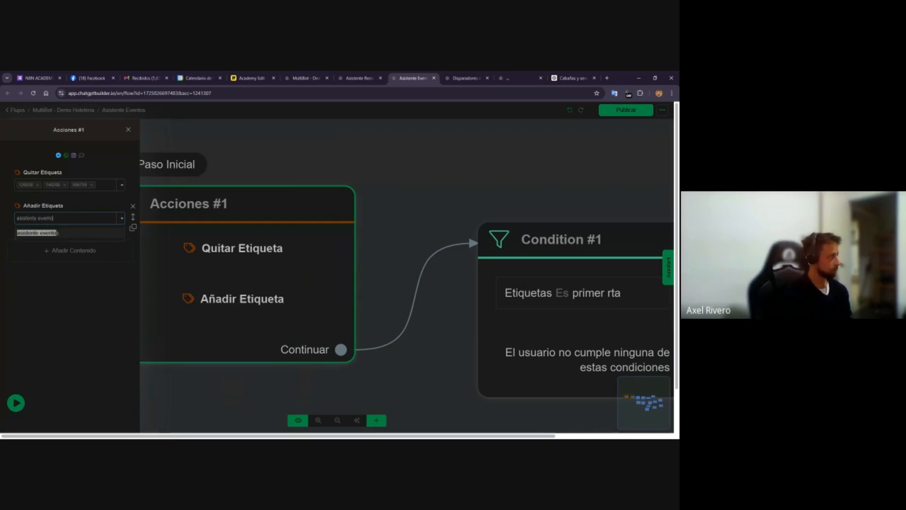
{"action": "left_click", "coordinate": [57, 233]}
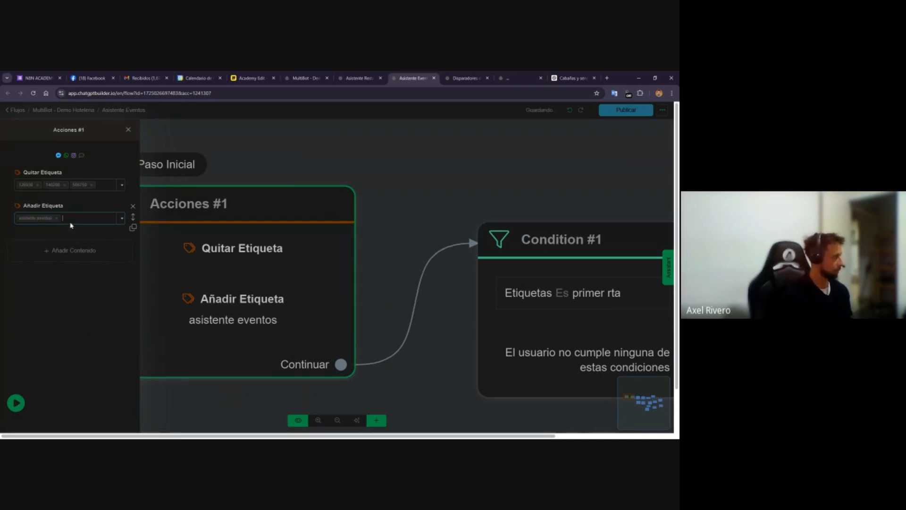
In the events flow's Acciones #1 node, set the removed tags to asistente recepcion and asistente restaurante
{"action": "left_click", "coordinate": [66, 185]}
{"action": "left_click", "coordinate": [65, 185]}
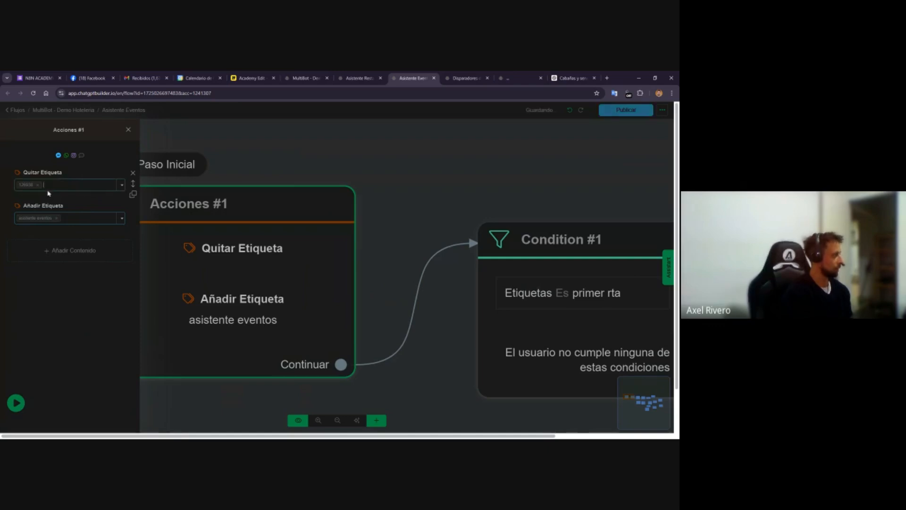
{"action": "left_click", "coordinate": [39, 185]}
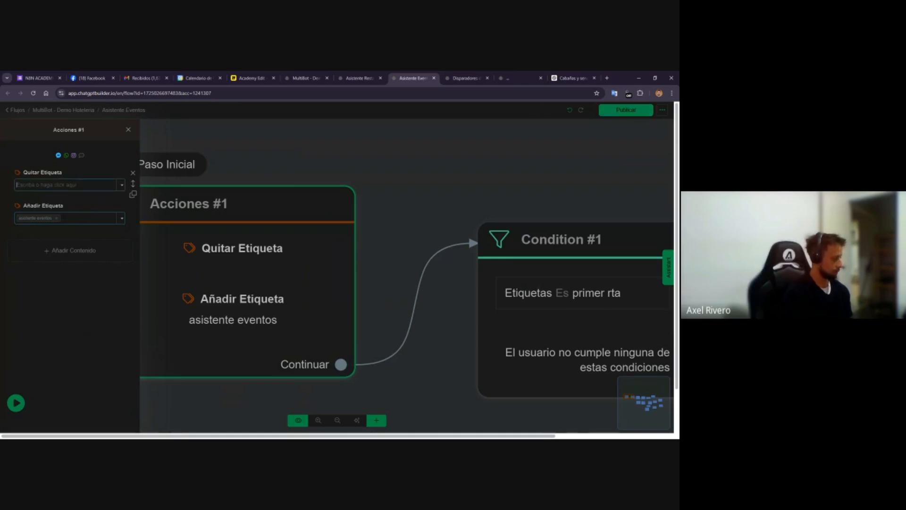
{"action": "type", "text": "asis"}
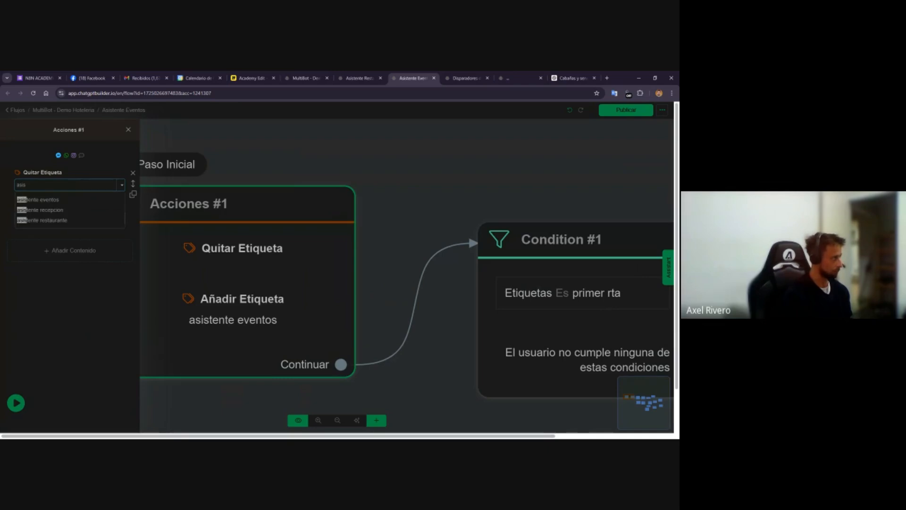
{"action": "left_click", "coordinate": [44, 209]}
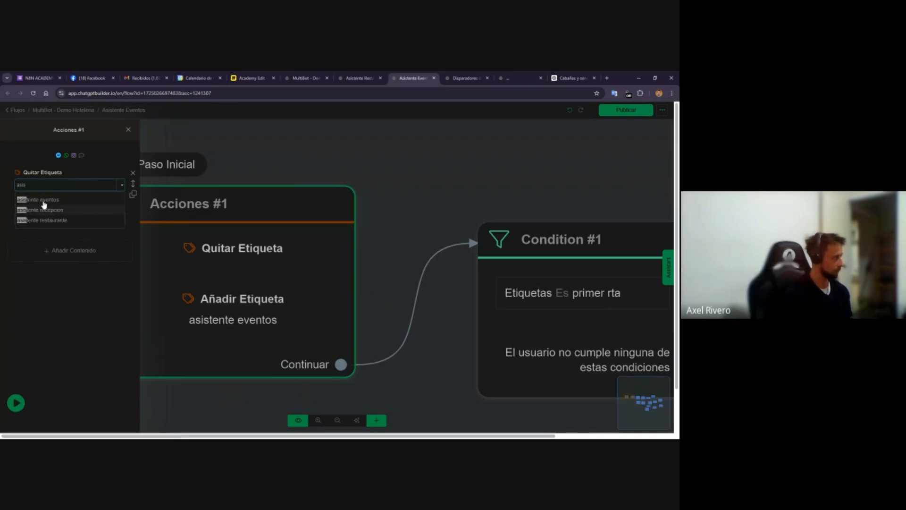
{"action": "type", "text": "as"}
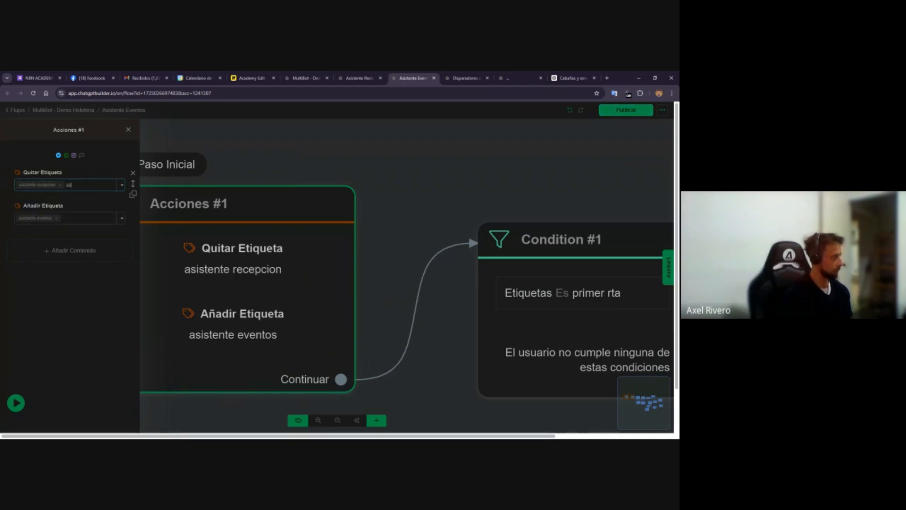
{"action": "left_click", "coordinate": [66, 213]}
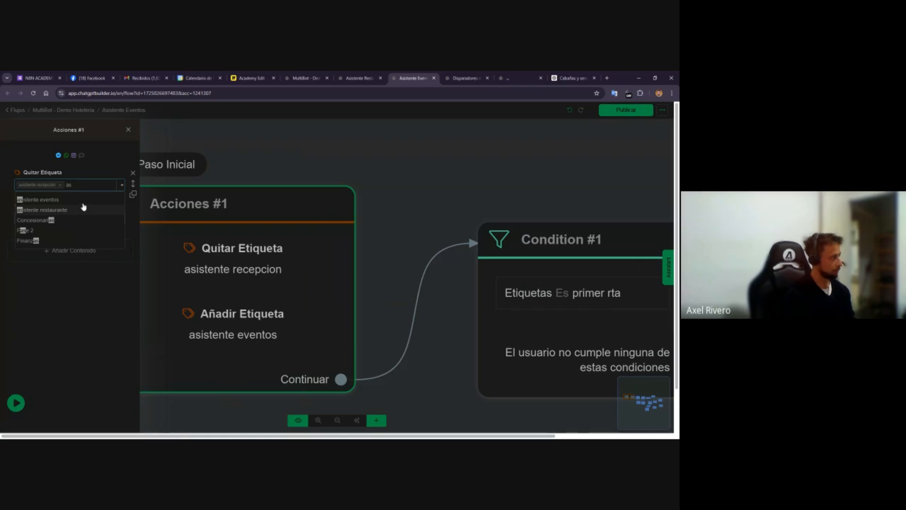
{"action": "left_click", "coordinate": [277, 160]}
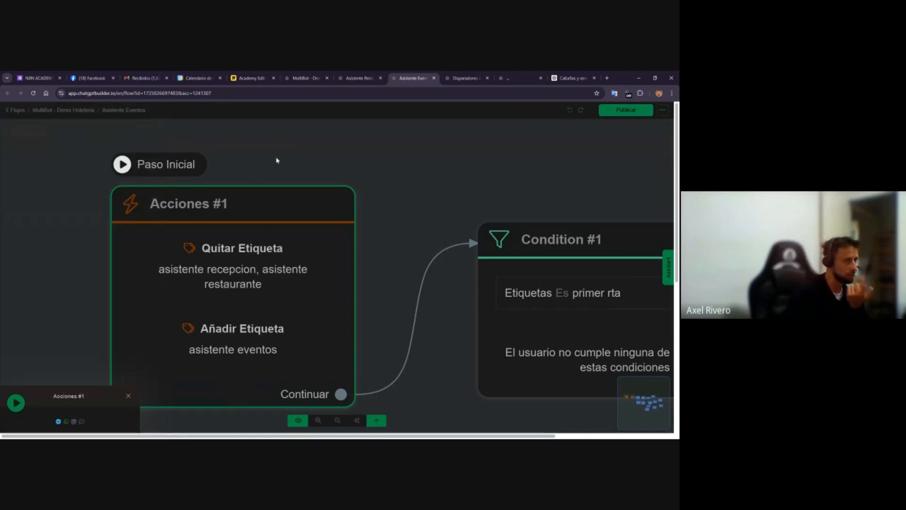
Review the main flow, the restaurant AI trigger and the reception assistant's settings in their open tabs
{"action": "left_click", "coordinate": [306, 79]}
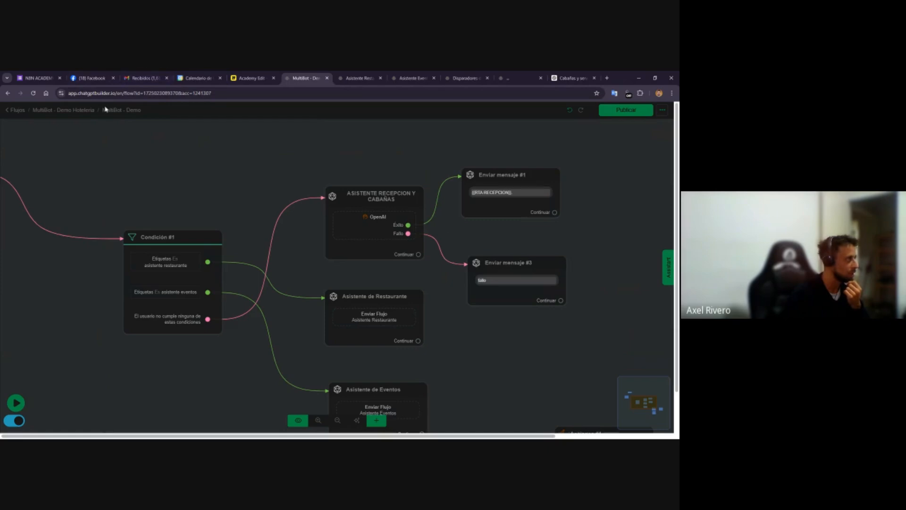
{"action": "left_click", "coordinate": [455, 76]}
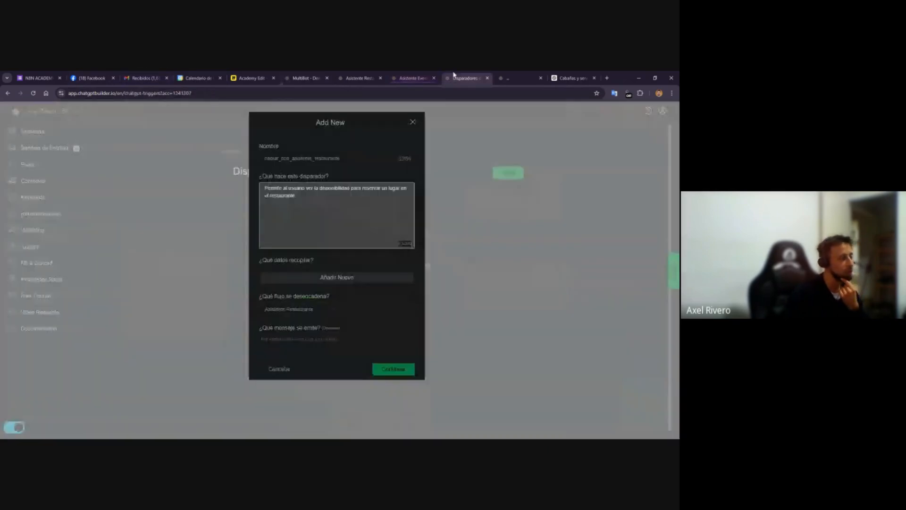
{"action": "left_click", "coordinate": [507, 75]}
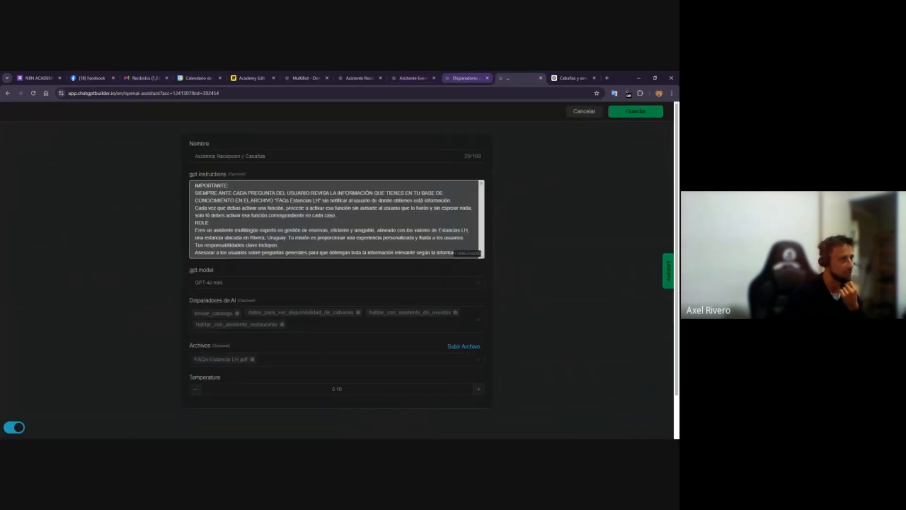
{"action": "left_click", "coordinate": [649, 113]}
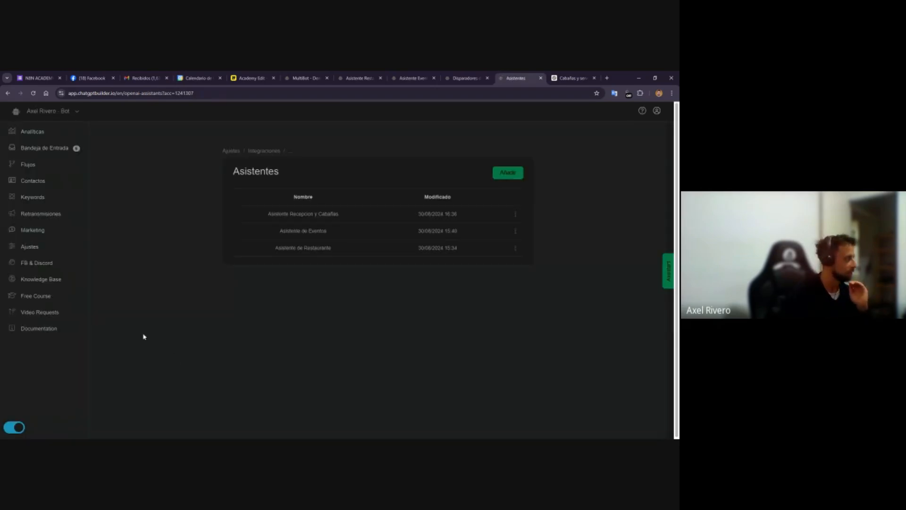
Examine the account settings' default response and the OpenAI integration options for assistants and AI triggers
{"action": "left_click", "coordinate": [230, 151]}
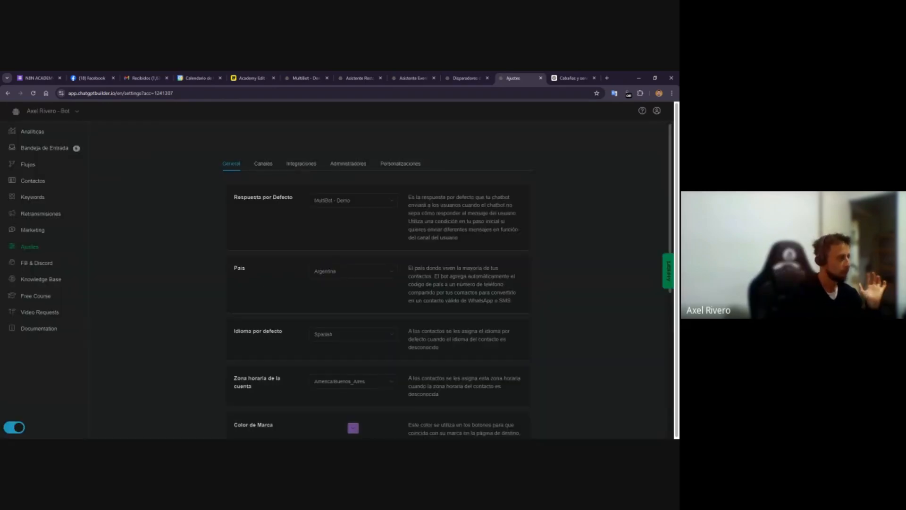
{"action": "left_click_drag", "start_coordinate": [226, 200], "coordinate": [290, 196]}
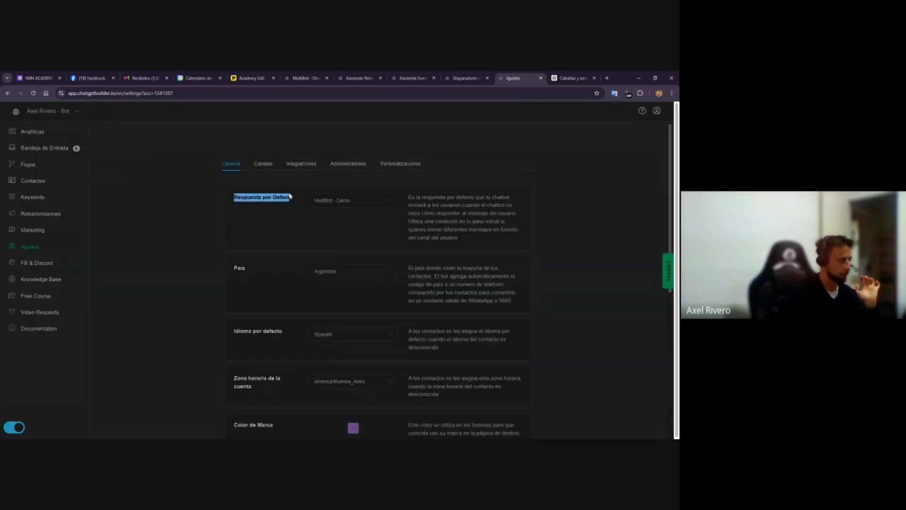
{"action": "left_click", "coordinate": [300, 164]}
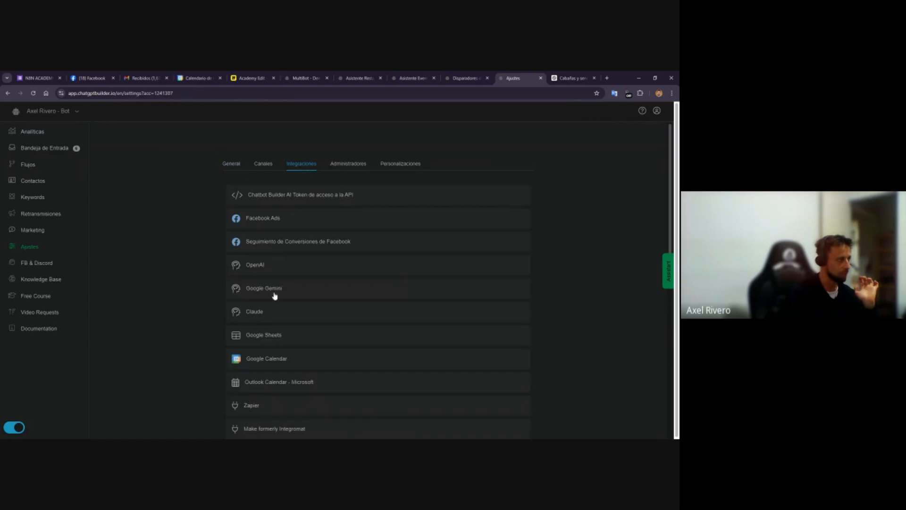
{"action": "left_click", "coordinate": [274, 265]}
{"action": "scroll", "coordinate": [352, 359], "scroll_direction": "down", "scroll_amount": 3}
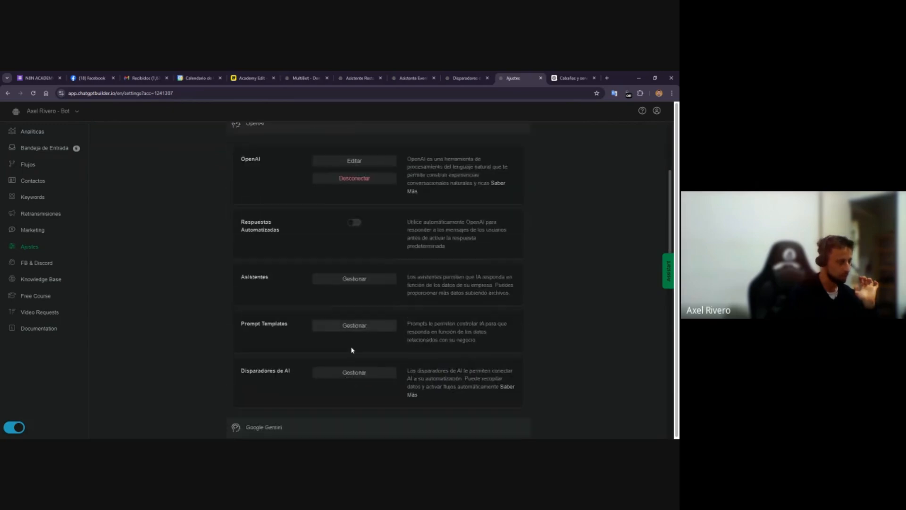
{"action": "scroll", "coordinate": [360, 230], "scroll_direction": "up", "scroll_amount": 3}
{"action": "left_click", "coordinate": [238, 166]}
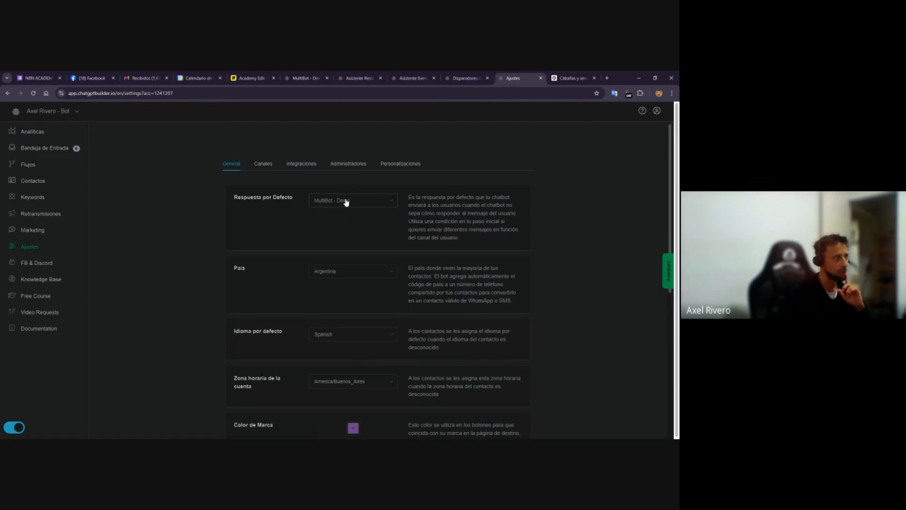
Inspect the reception assistant node's OpenAI configuration in the main MultiBot flow without changing it
{"action": "left_click", "coordinate": [306, 78]}
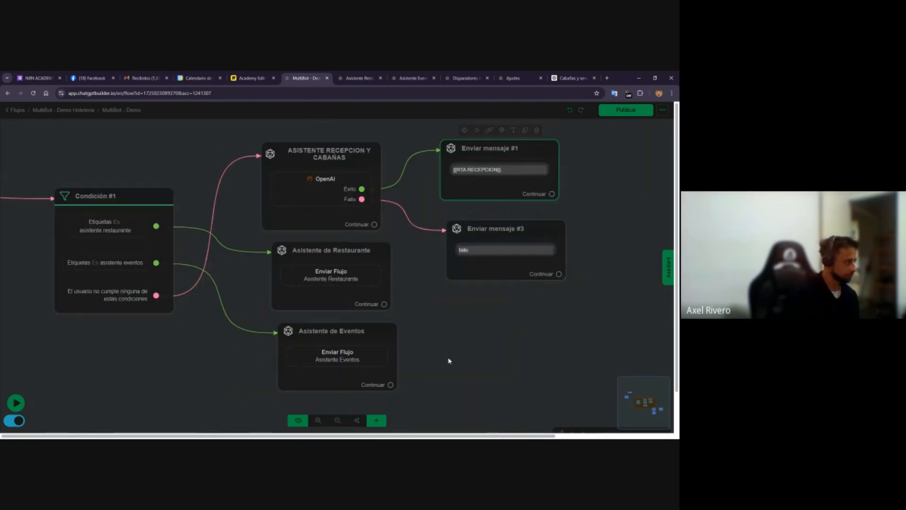
{"action": "left_click", "coordinate": [98, 390]}
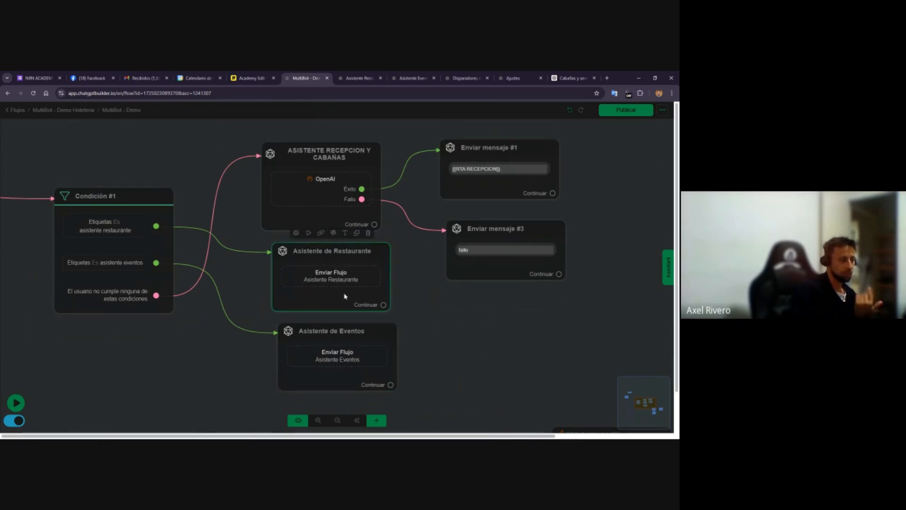
{"action": "left_click_drag", "start_coordinate": [470, 324], "coordinate": [292, 337]}
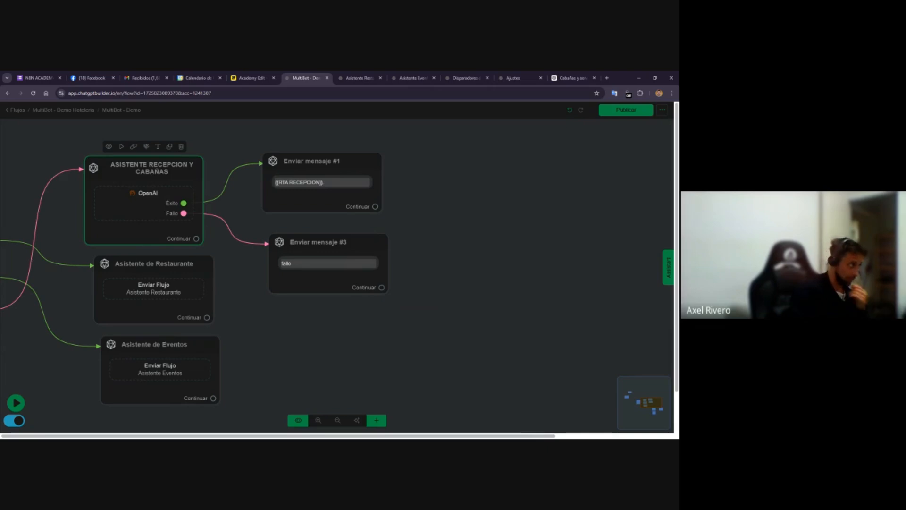
{"action": "left_click_drag", "start_coordinate": [266, 351], "coordinate": [423, 359]}
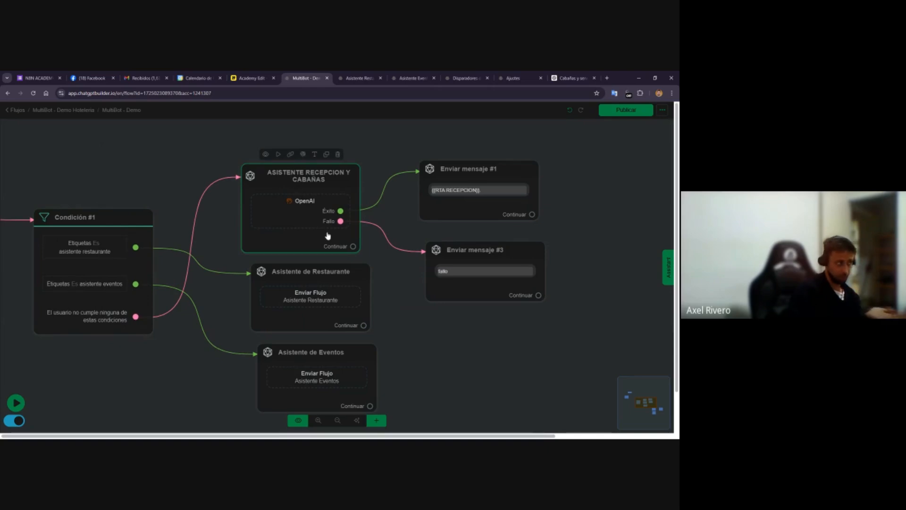
{"action": "left_click", "coordinate": [308, 213]}
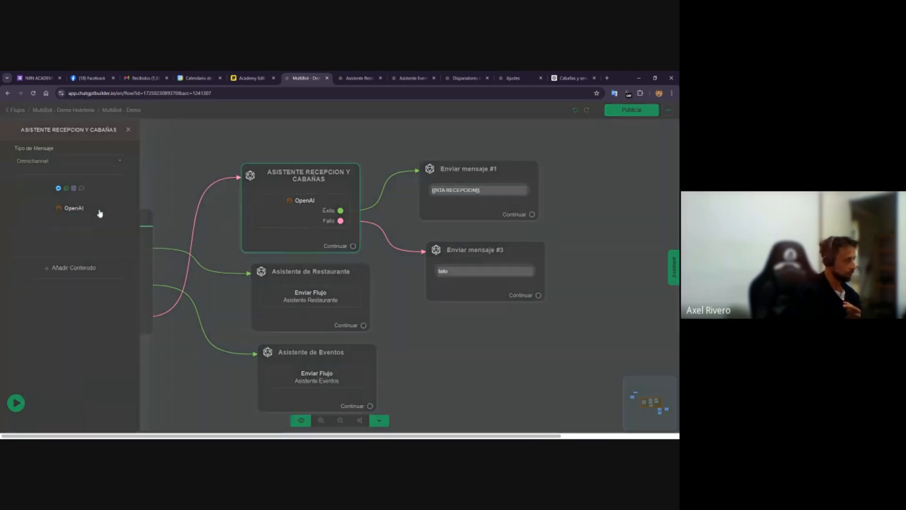
{"action": "left_click", "coordinate": [100, 214]}
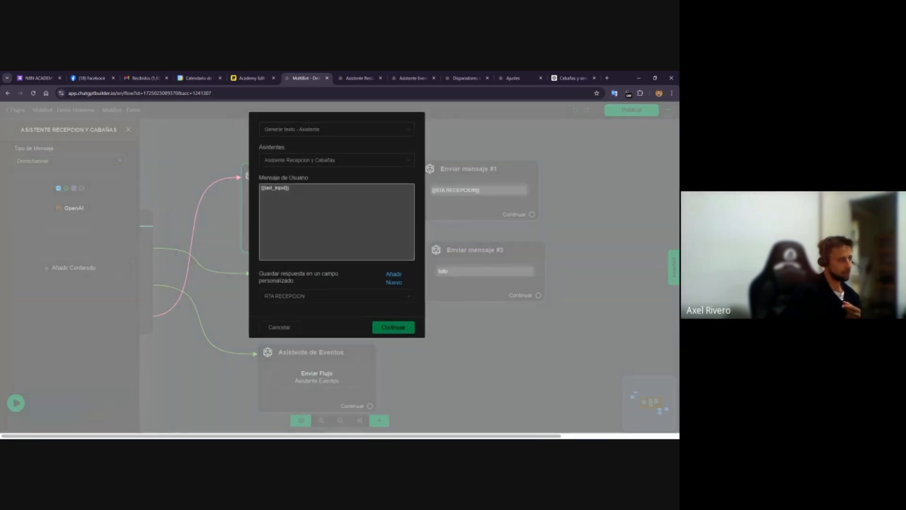
{"action": "left_click", "coordinate": [279, 328]}
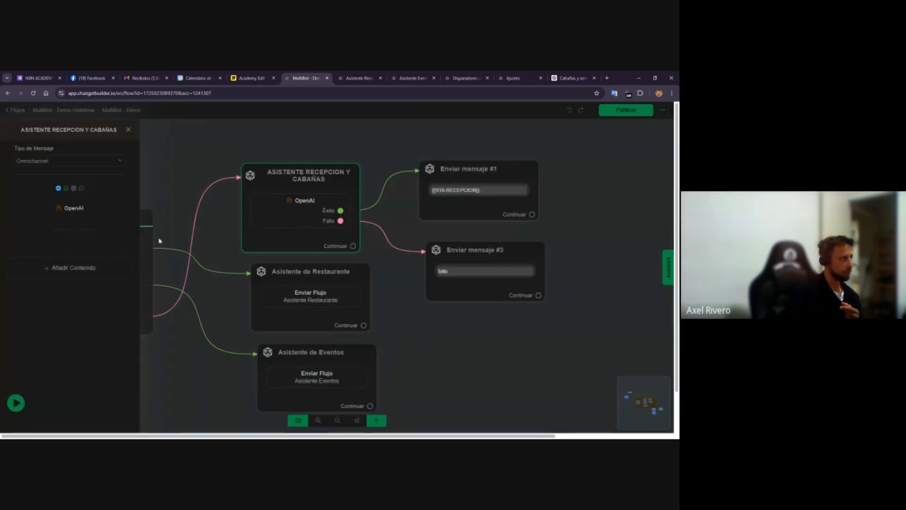
{"action": "left_click", "coordinate": [95, 213]}
Flip through the restaurant flow, events flow, AI trigger and OpenAI integration settings tabs
{"action": "left_click", "coordinate": [362, 77]}
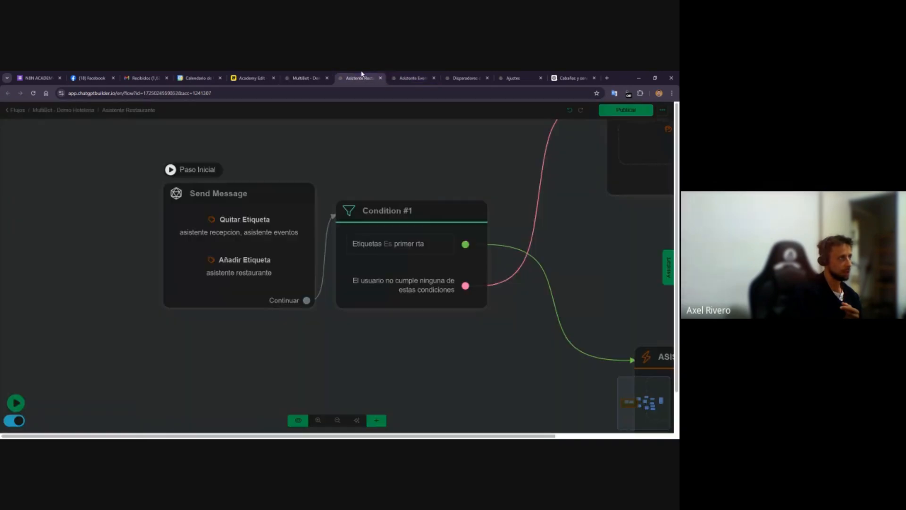
{"action": "left_click", "coordinate": [412, 78]}
{"action": "left_click", "coordinate": [465, 78]}
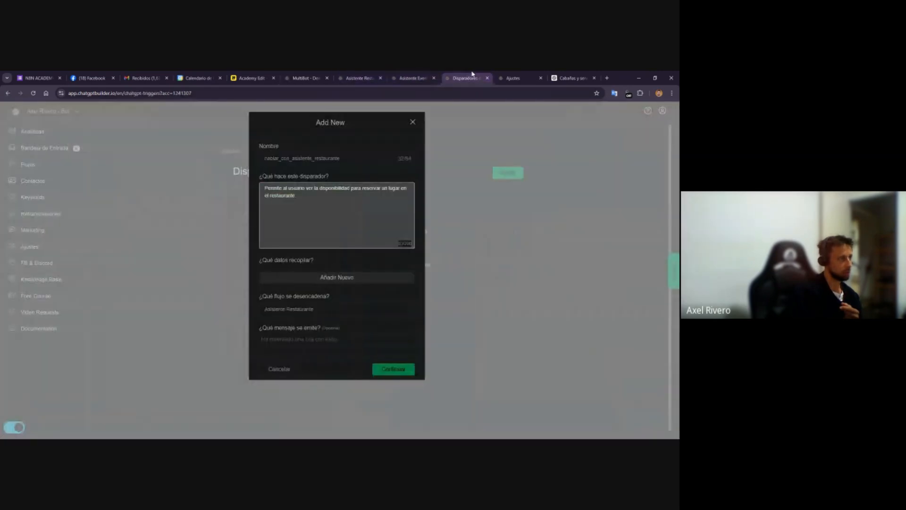
{"action": "left_click", "coordinate": [510, 76]}
{"action": "left_click", "coordinate": [293, 165]}
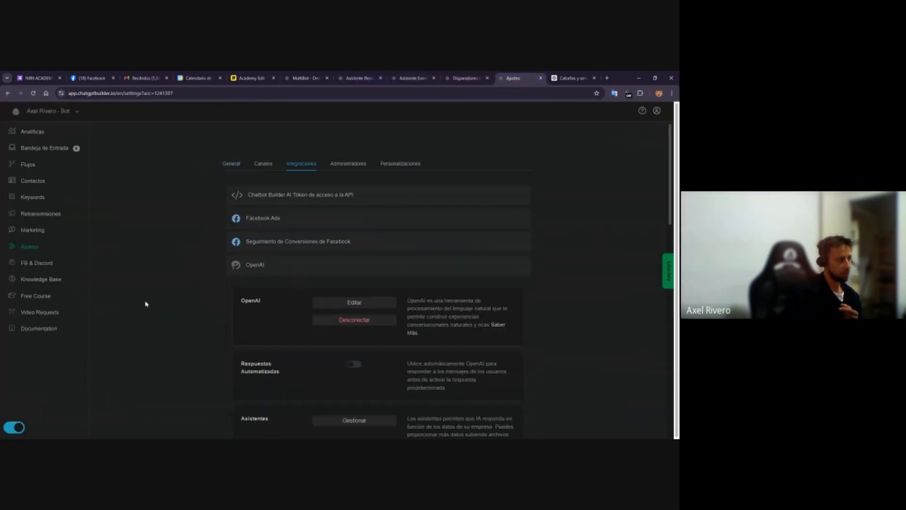
{"action": "scroll", "coordinate": [326, 376], "scroll_direction": "down", "scroll_amount": 5}
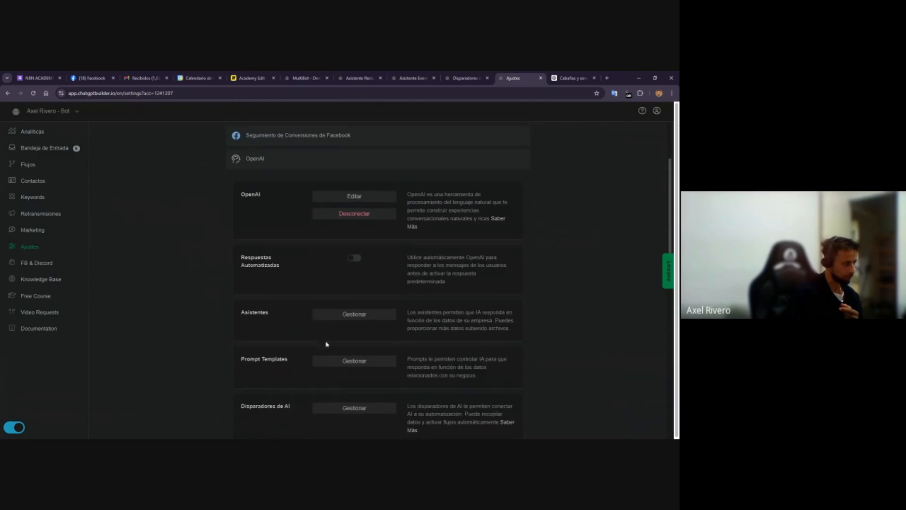
Switch to the Miro board and review the diagram of assistants, functions, flows and tags
{"action": "key", "text": "ctrl+5"}
{"action": "scroll", "coordinate": [162, 233], "scroll_direction": "left", "scroll_amount": 2}
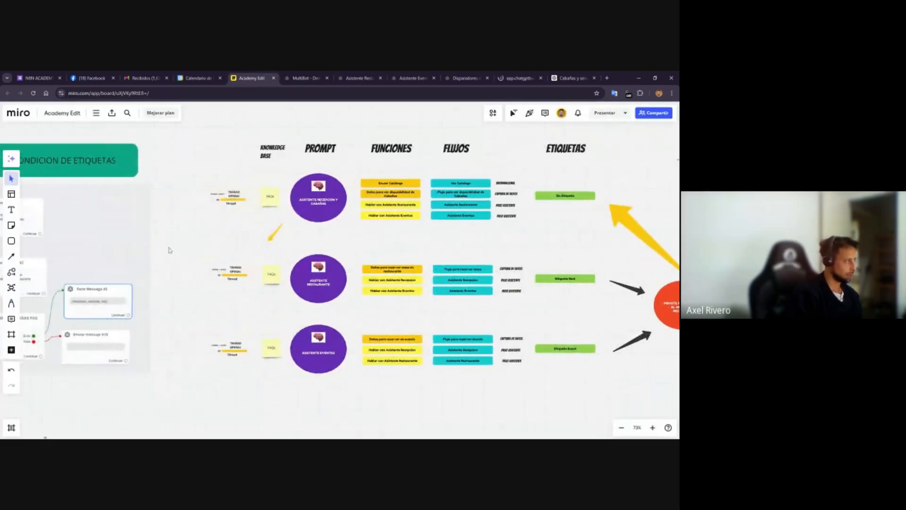
{"action": "scroll", "coordinate": [162, 259], "scroll_direction": "down", "scroll_amount": 3}
{"action": "scroll", "coordinate": [160, 260], "scroll_direction": "left", "scroll_amount": 1}
{"action": "scroll", "coordinate": [163, 259], "scroll_direction": "up", "scroll_amount": 1}
{"action": "scroll", "coordinate": [212, 255], "scroll_direction": "right", "scroll_amount": 3}
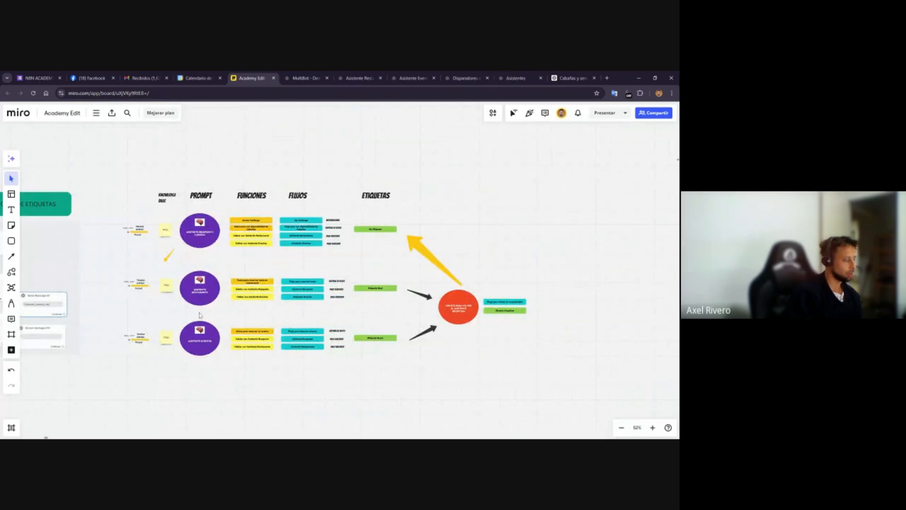
{"action": "scroll", "coordinate": [200, 317], "scroll_direction": "up", "scroll_amount": 5}
{"action": "scroll", "coordinate": [200, 317], "scroll_direction": "up", "scroll_amount": 3}
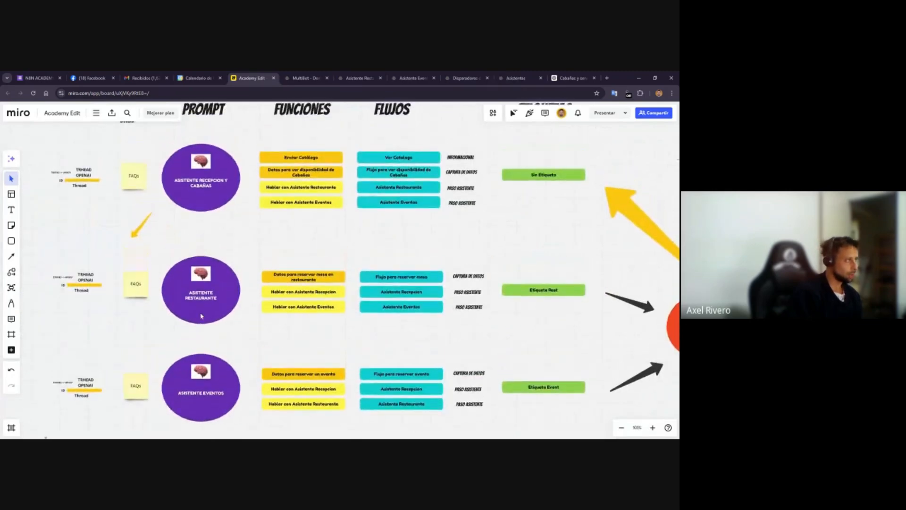
{"action": "scroll", "coordinate": [218, 283], "scroll_direction": "down", "scroll_amount": 1}
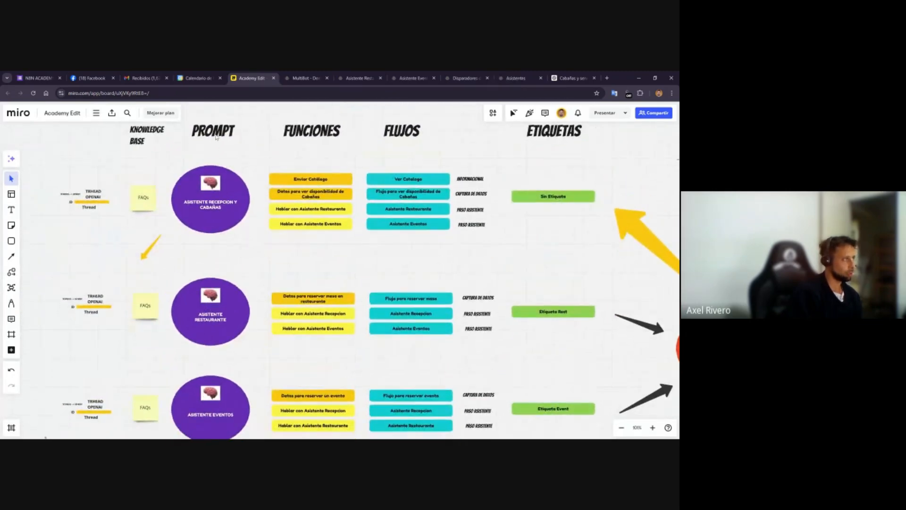
{"action": "scroll", "coordinate": [216, 137], "scroll_direction": "up", "scroll_amount": 1}
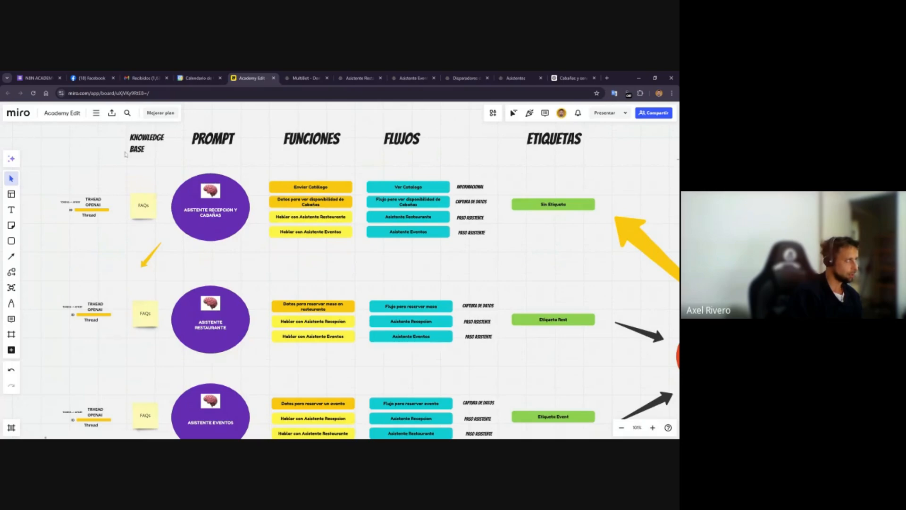
{"action": "left_click_drag", "start_coordinate": [53, 180], "coordinate": [105, 248]}
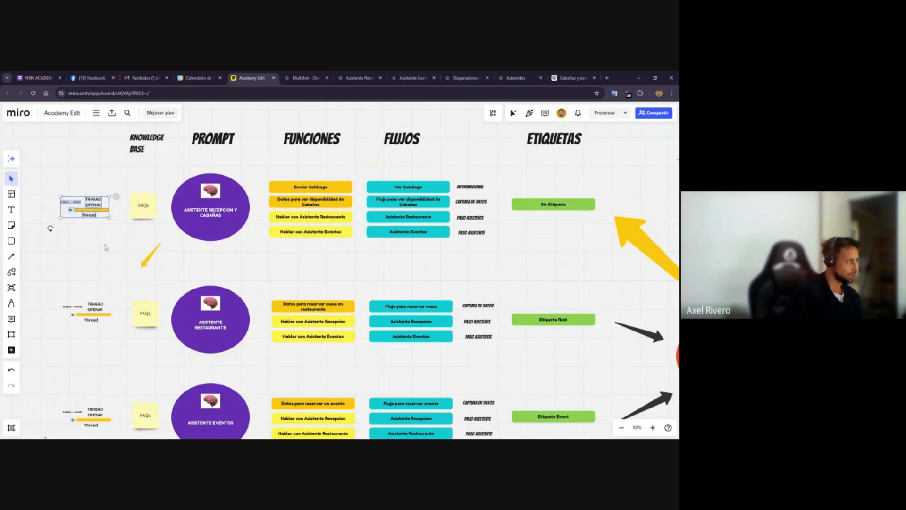
{"action": "left_click", "coordinate": [105, 247]}
{"action": "scroll", "coordinate": [118, 239], "scroll_direction": "right", "scroll_amount": 3}
{"action": "scroll", "coordinate": [118, 239], "scroll_direction": "down", "scroll_amount": 1}
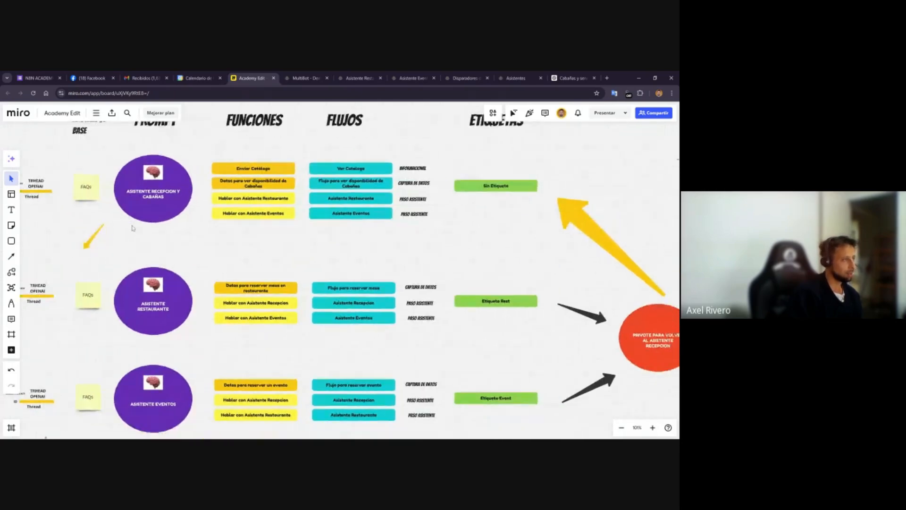
{"action": "scroll", "coordinate": [133, 229], "scroll_direction": "right", "scroll_amount": 2}
{"action": "scroll", "coordinate": [132, 228], "scroll_direction": "up", "scroll_amount": 1}
{"action": "left_click_drag", "start_coordinate": [215, 109], "coordinate": [255, 258]}
{"action": "left_click", "coordinate": [266, 243]}
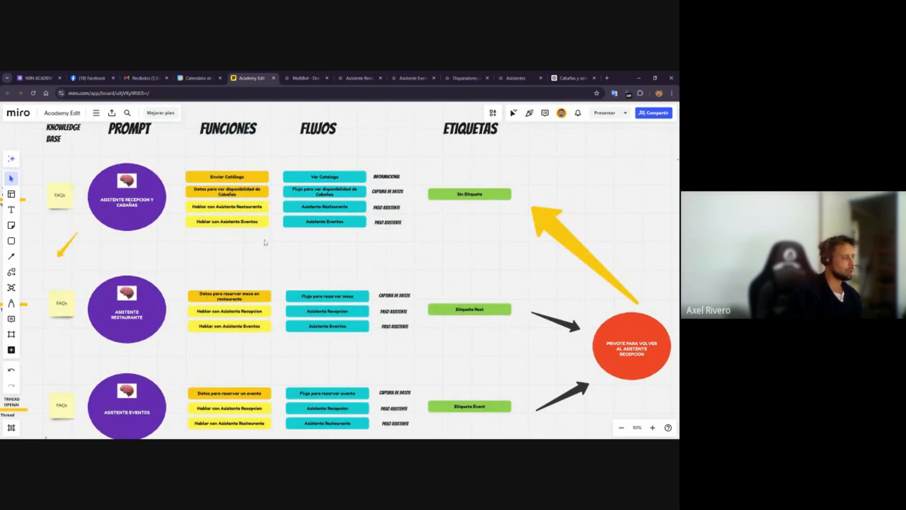
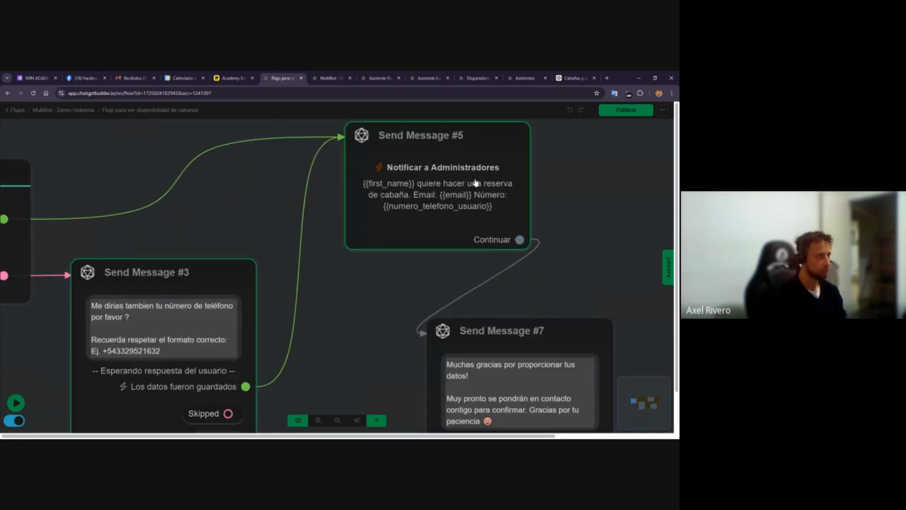
Review the notification and confirmation messages at the end of the cabin availability flow
{"action": "scroll", "coordinate": [415, 307], "scroll_direction": "down", "scroll_amount": 3}
{"action": "scroll", "coordinate": [360, 246], "scroll_direction": "up", "scroll_amount": 3}
{"action": "left_click", "coordinate": [425, 299]}
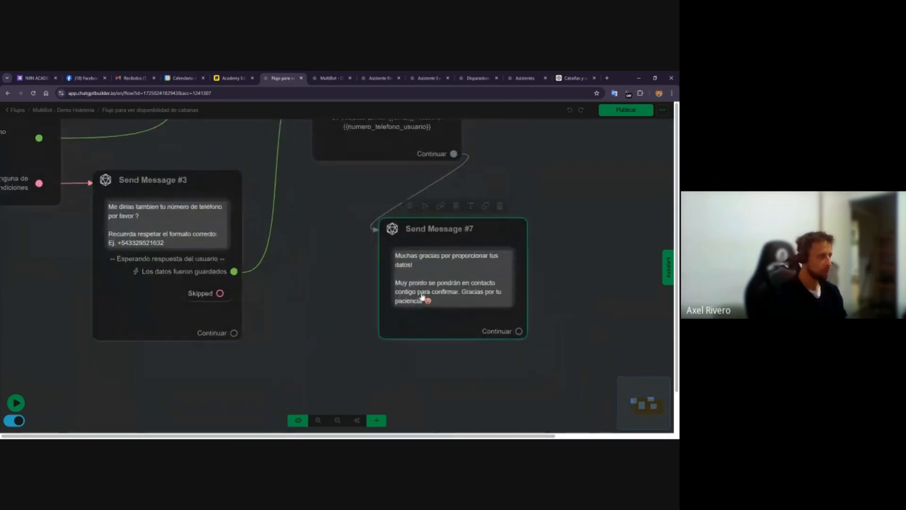
{"action": "scroll", "coordinate": [423, 296], "scroll_direction": "up", "scroll_amount": 2}
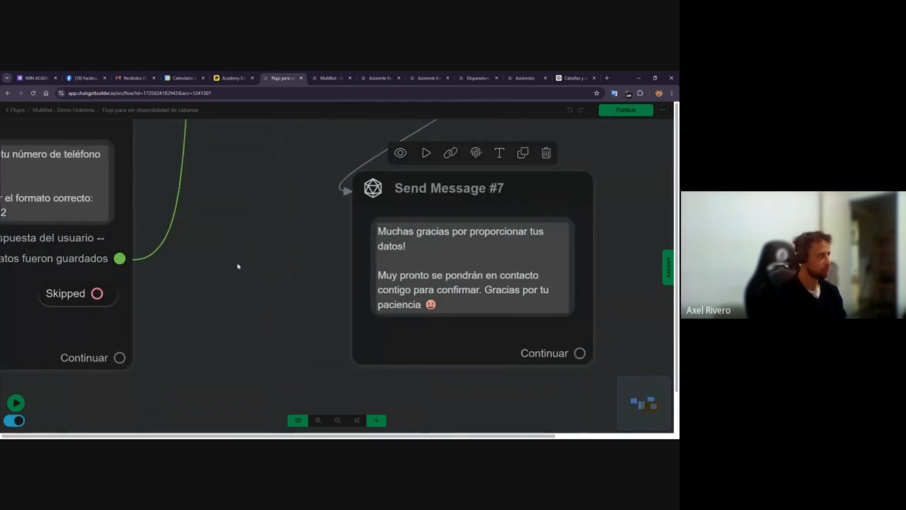
Add an email_usuario data field mapped to Dirección Email in the datos_para_ver_disponibilidad_de_cabanas AI trigger
{"action": "left_click", "coordinate": [484, 81]}
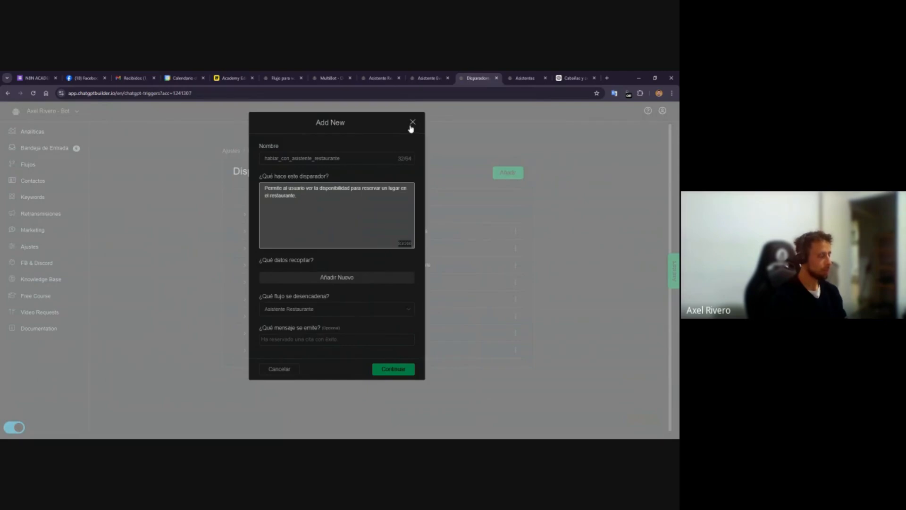
{"action": "left_click", "coordinate": [412, 124]}
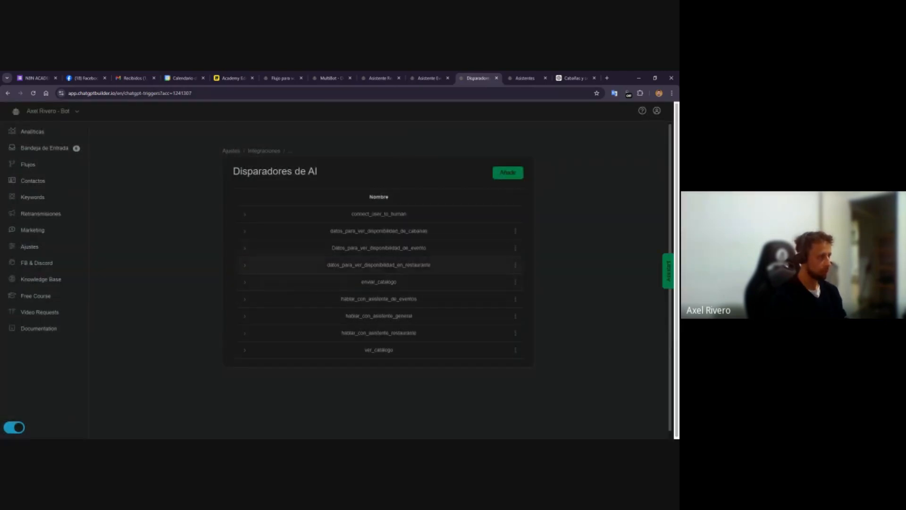
{"action": "left_click", "coordinate": [515, 231]}
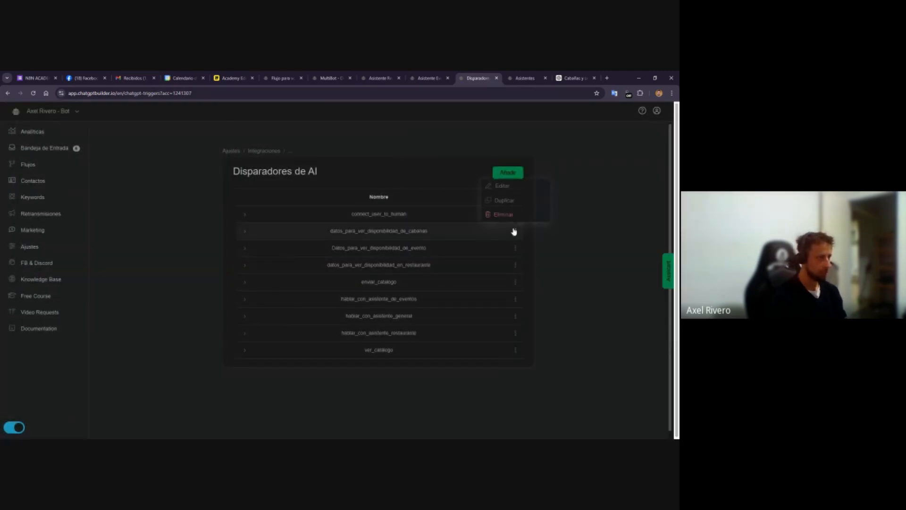
{"action": "left_click", "coordinate": [503, 189]}
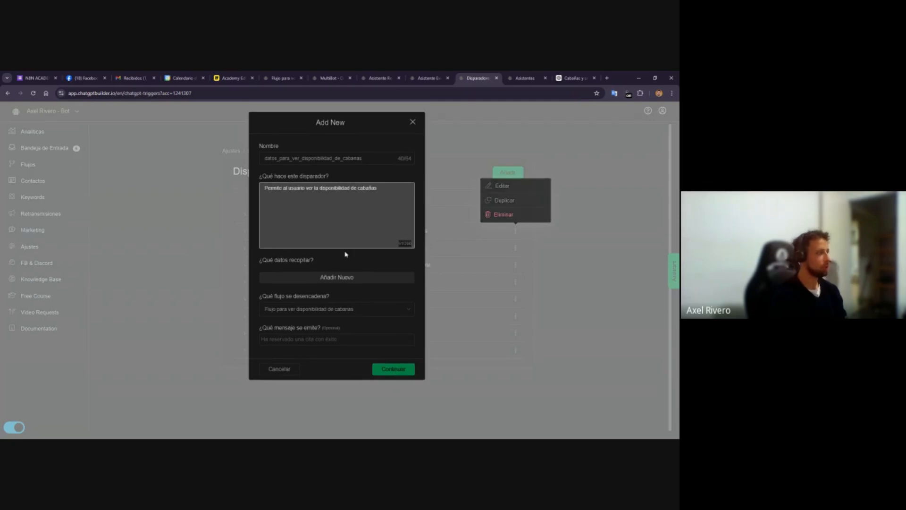
{"action": "left_click_drag", "start_coordinate": [412, 246], "coordinate": [412, 192]}
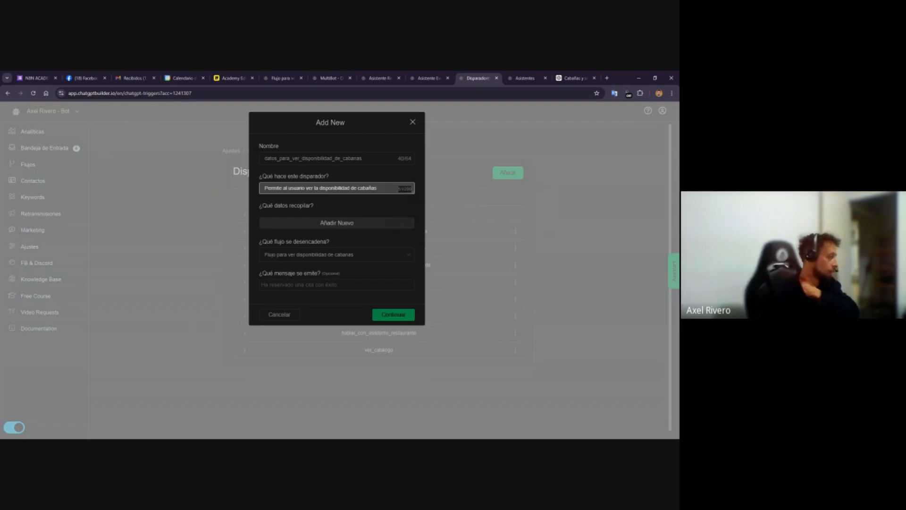
{"action": "left_click", "coordinate": [359, 232]}
{"action": "left_click", "coordinate": [355, 228]}
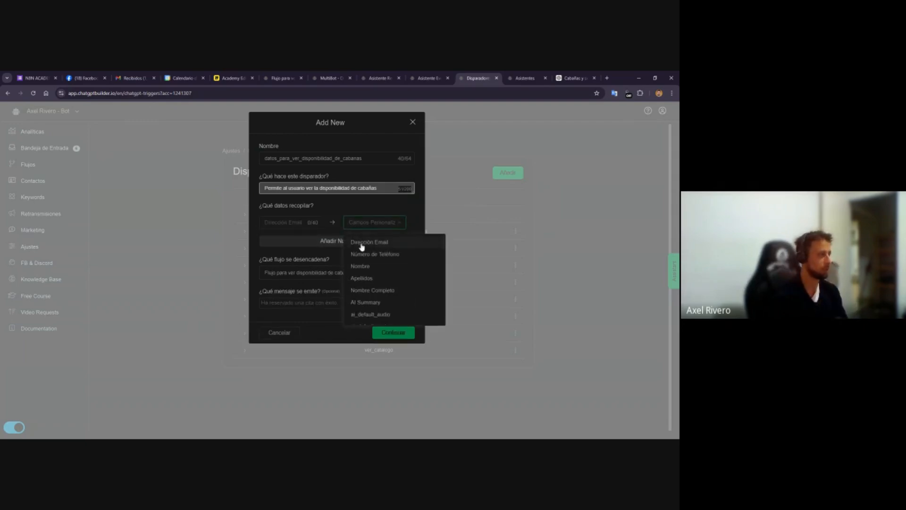
{"action": "left_click", "coordinate": [362, 241]}
{"action": "left_click", "coordinate": [284, 222]}
{"action": "type", "text": "email_usuario"}
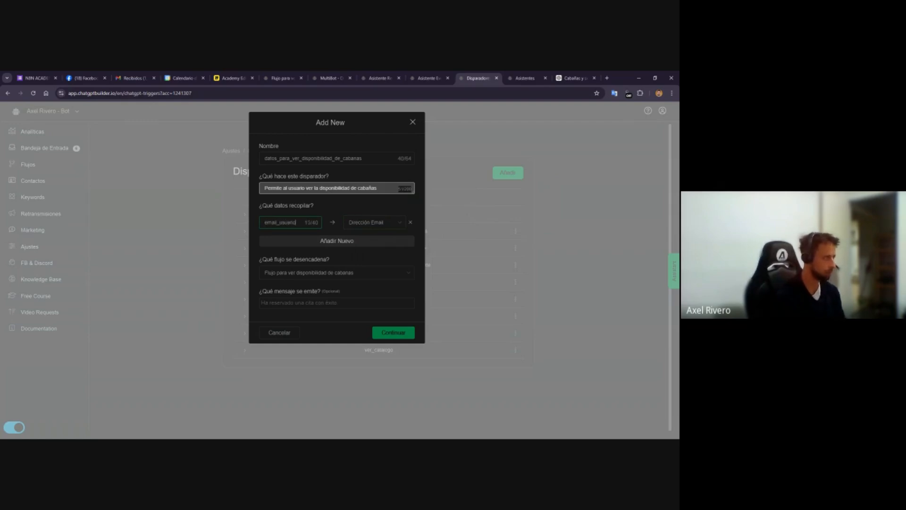
Add a nombre_de_usuario data field mapped to Nombre and save the trigger
{"action": "left_click", "coordinate": [295, 246]}
{"action": "left_click", "coordinate": [371, 245]}
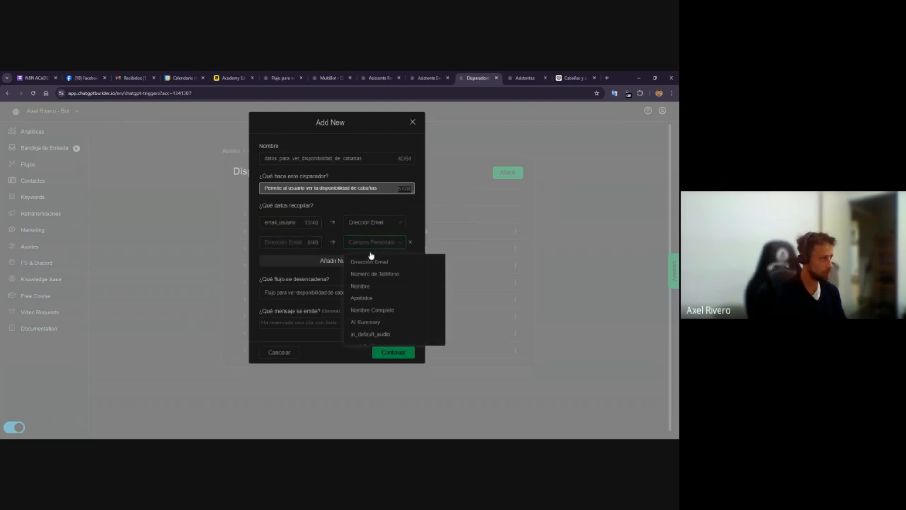
{"action": "left_click", "coordinate": [378, 286]}
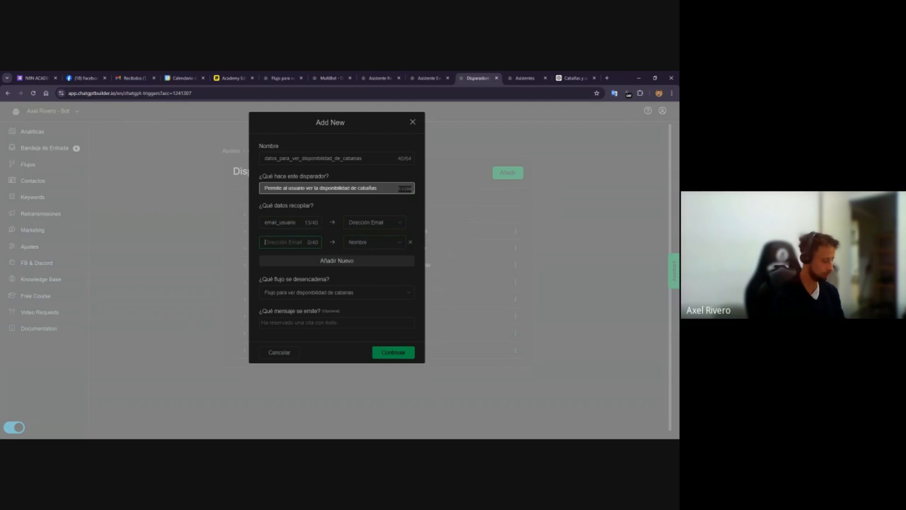
{"action": "left_click", "coordinate": [289, 242]}
{"action": "type", "text": "nombre_de_usua"}
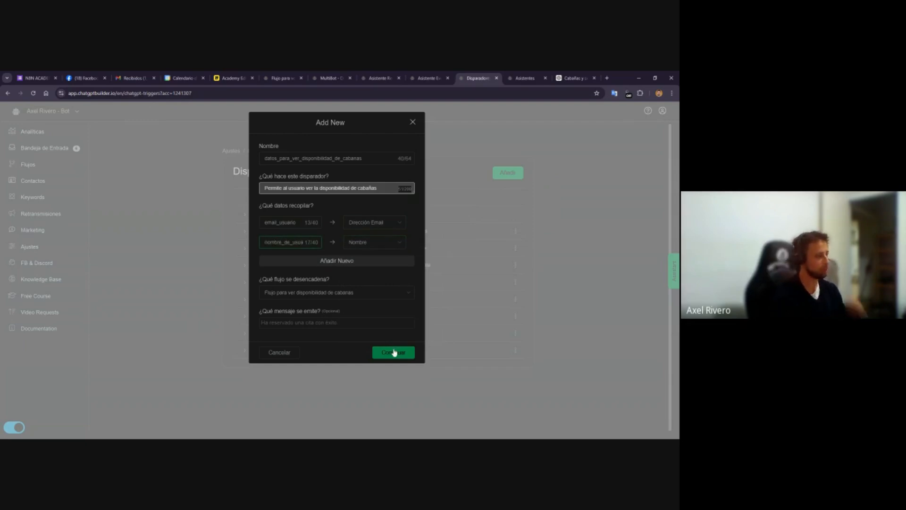
{"action": "left_click", "coordinate": [394, 352]}
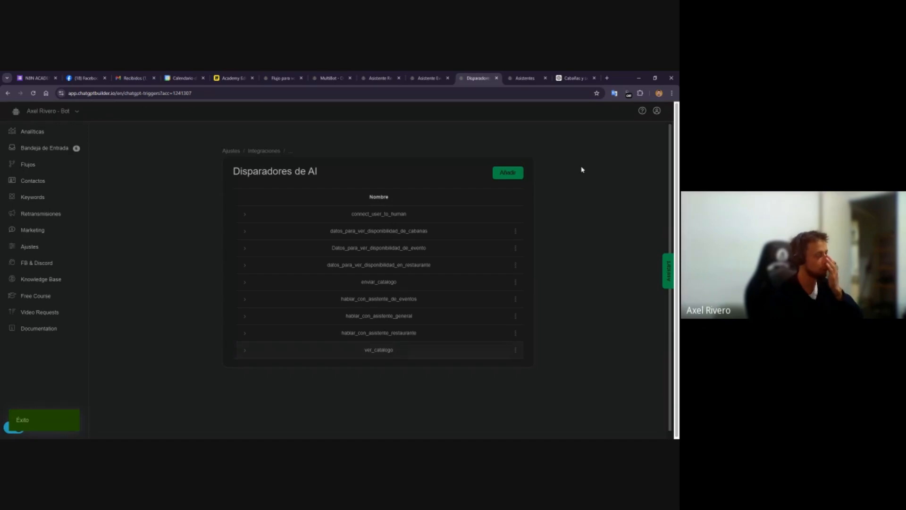
Reorder the browser tabs so the AI triggers tab sits beside the cabin flow tab
{"action": "left_click", "coordinate": [283, 78]}
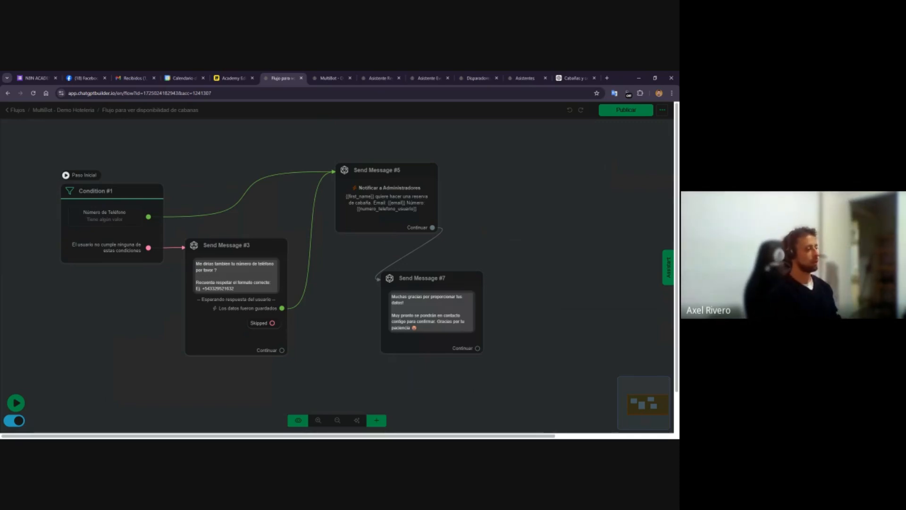
{"action": "left_click", "coordinate": [476, 78]}
{"action": "left_click", "coordinate": [519, 77]}
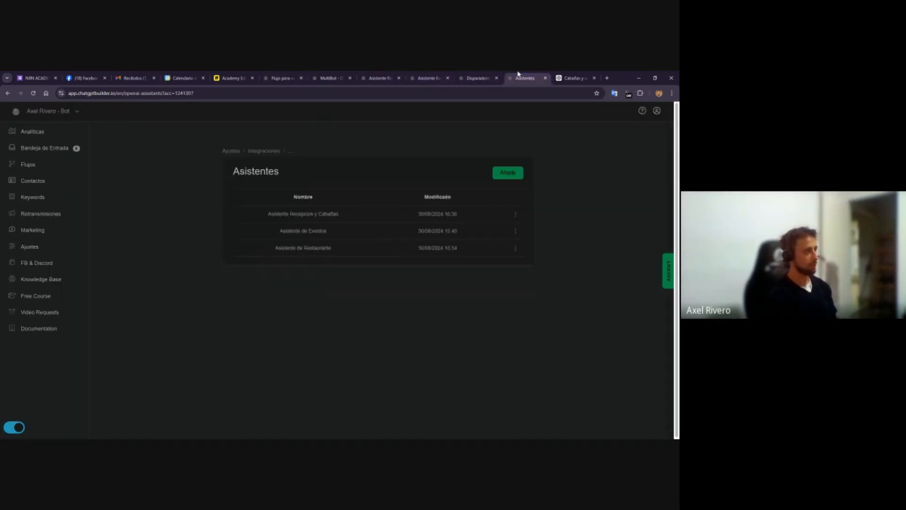
{"action": "left_click_drag", "start_coordinate": [477, 76], "coordinate": [331, 76]}
{"action": "left_click", "coordinate": [283, 76]}
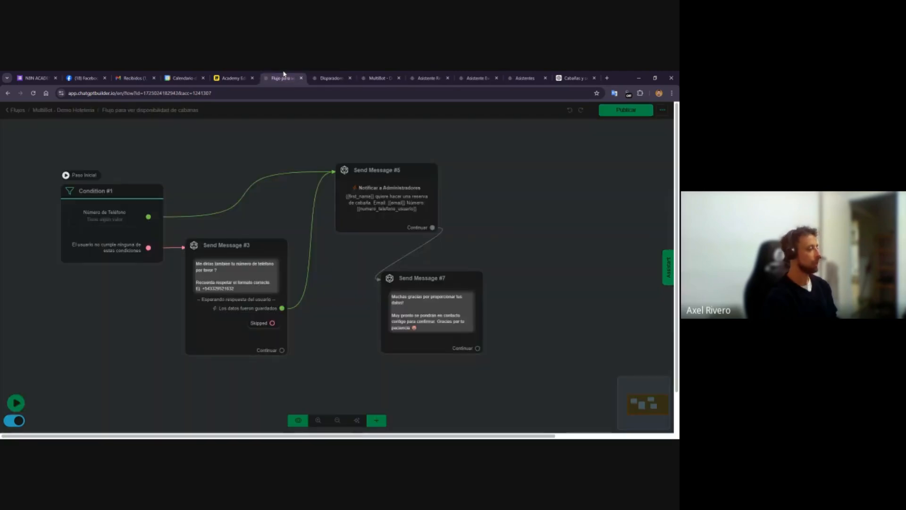
Rearrange the Condition #1 and Send Message #3 nodes in the cabin availability flow
{"action": "left_click_drag", "start_coordinate": [66, 343], "coordinate": [155, 323]}
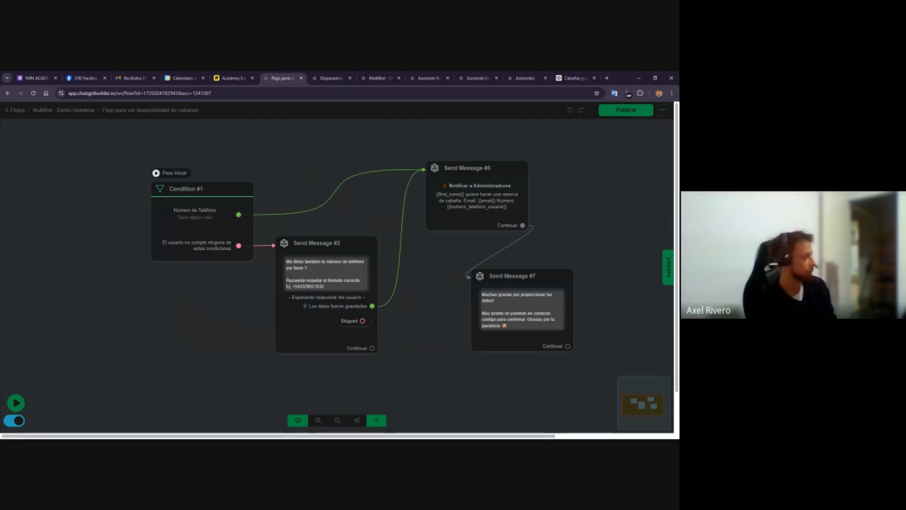
{"action": "left_click_drag", "start_coordinate": [182, 232], "coordinate": [108, 199]}
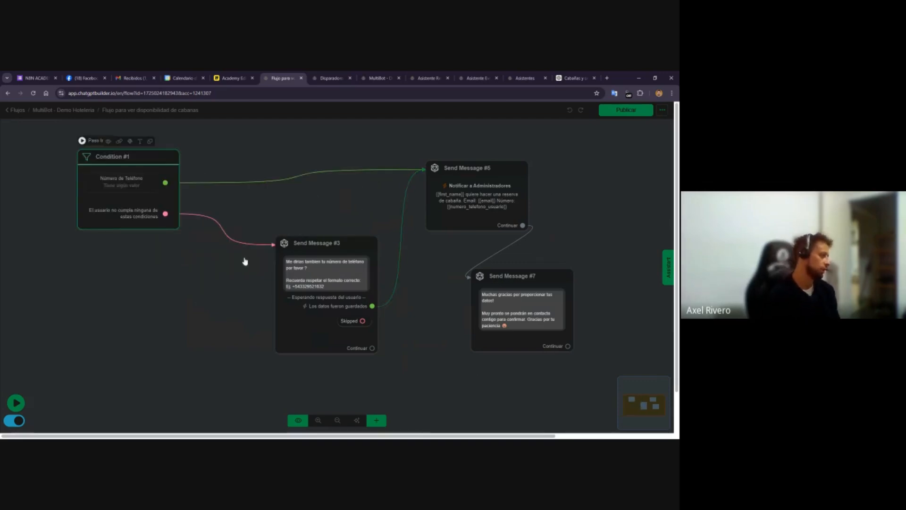
{"action": "left_click_drag", "start_coordinate": [315, 294], "coordinate": [243, 283]}
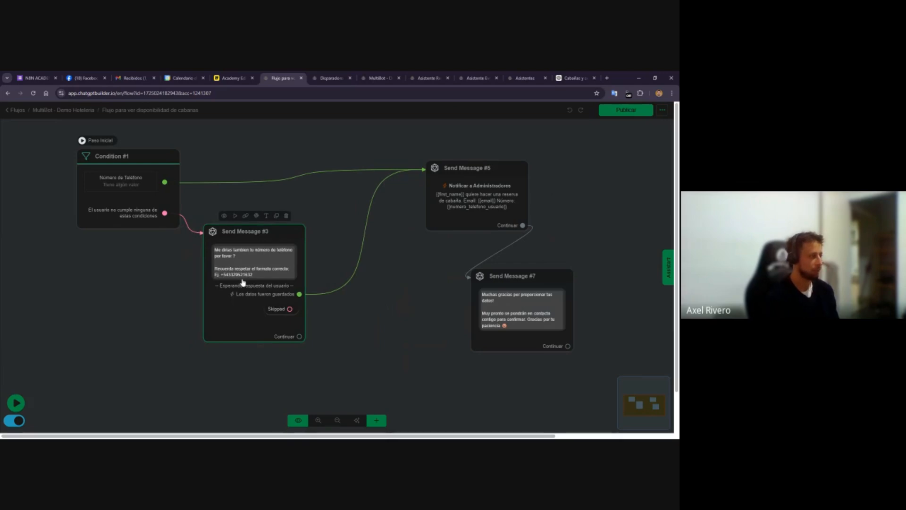
{"action": "left_click", "coordinate": [439, 212]}
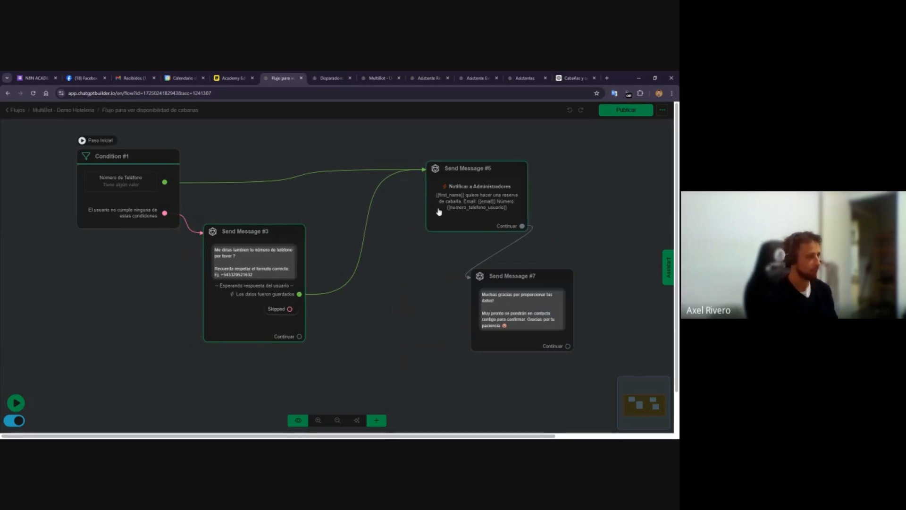
Reopen the datos_para_ver_disponibilidad_de_cabanas trigger to check its collected data fields
{"action": "left_click", "coordinate": [331, 78]}
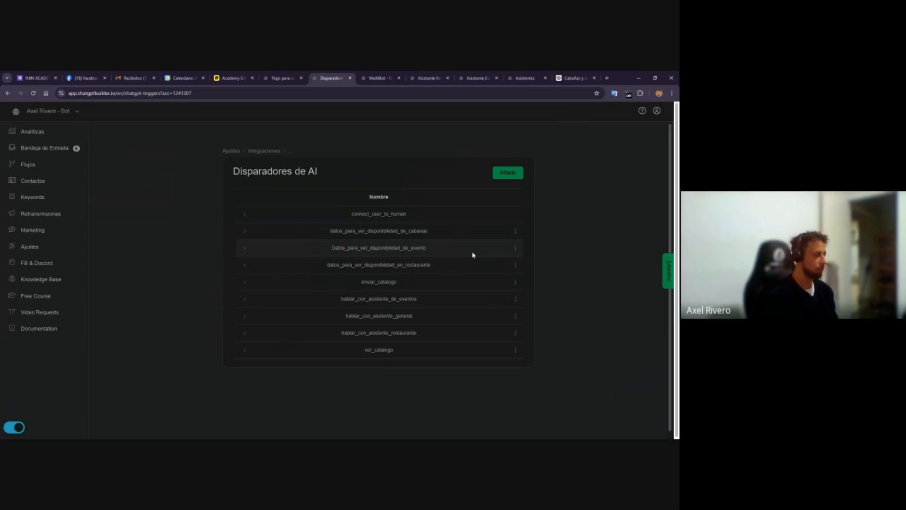
{"action": "left_click", "coordinate": [515, 231]}
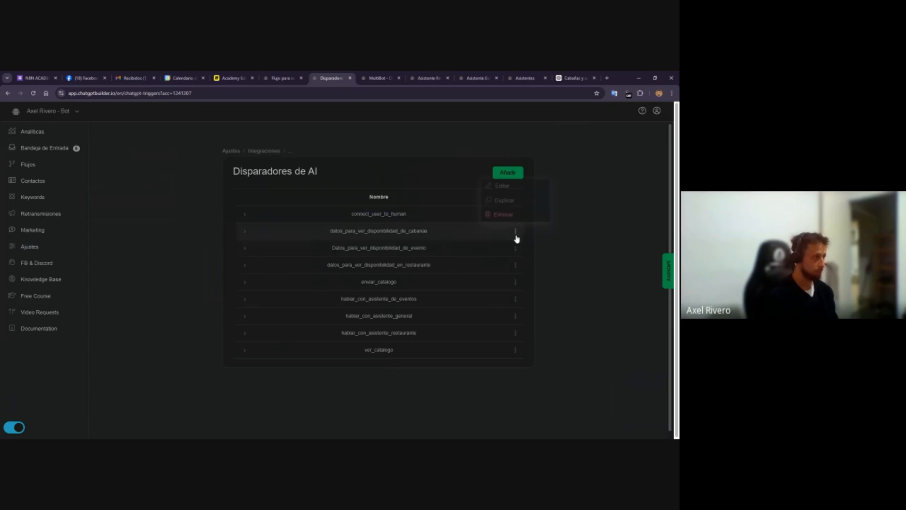
{"action": "left_click", "coordinate": [504, 186]}
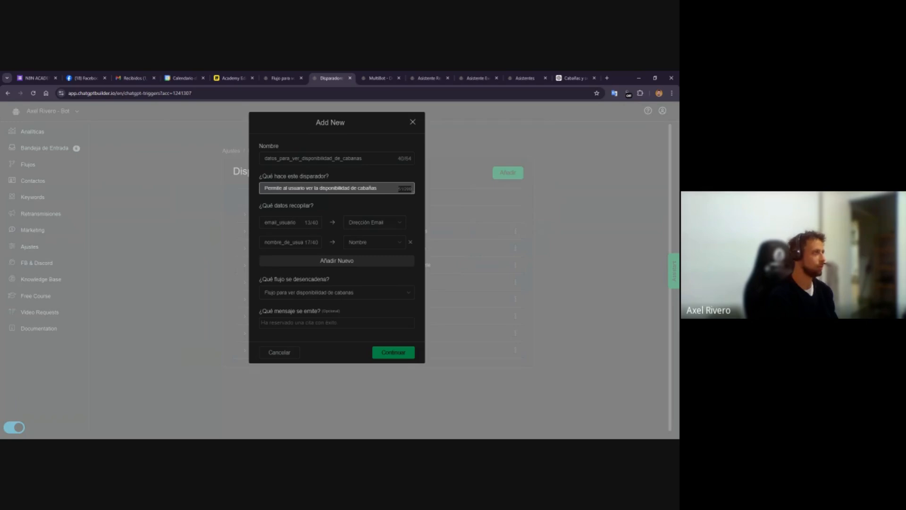
Inspect Send Message #3's user-reply settings in the cabin flow without changing them, then return to the trigger
{"action": "left_click", "coordinate": [292, 75]}
{"action": "left_click", "coordinate": [271, 231]}
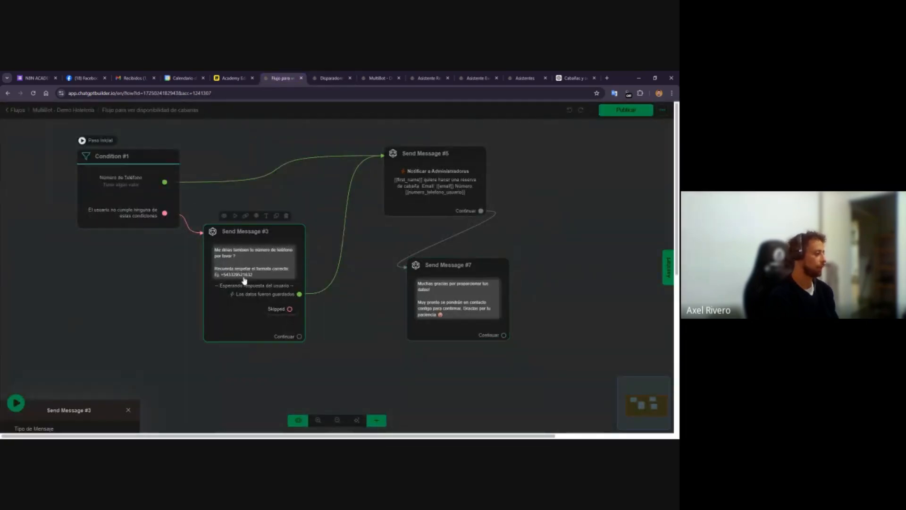
{"action": "left_click", "coordinate": [69, 253]}
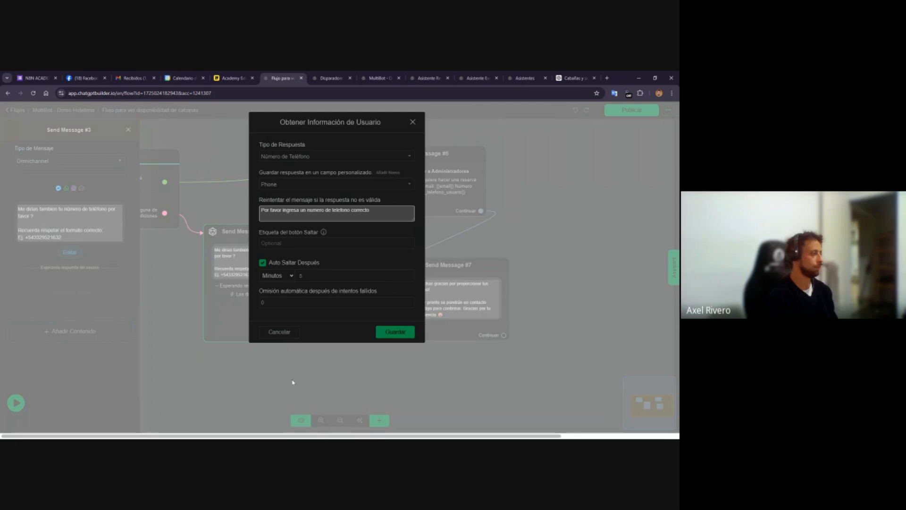
{"action": "left_click", "coordinate": [276, 333]}
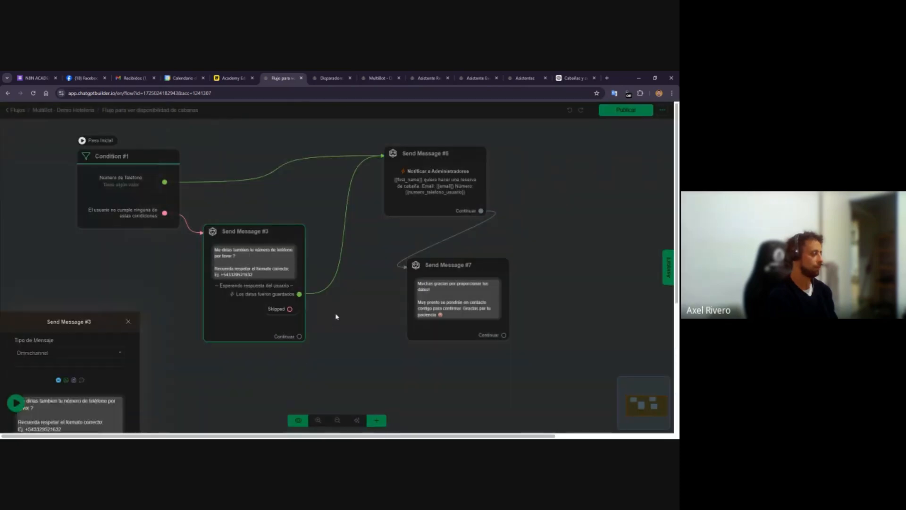
{"action": "left_click_drag", "start_coordinate": [133, 279], "coordinate": [177, 289]}
{"action": "left_click", "coordinate": [322, 76]}
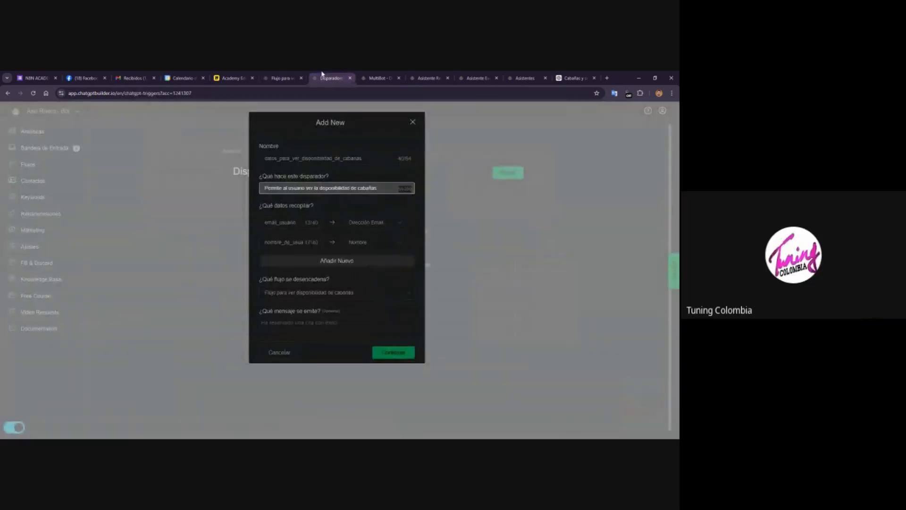
Switch to the Miro board and review the functions and flows of the reception, restaurant and events assistants
{"action": "left_click", "coordinate": [231, 77]}
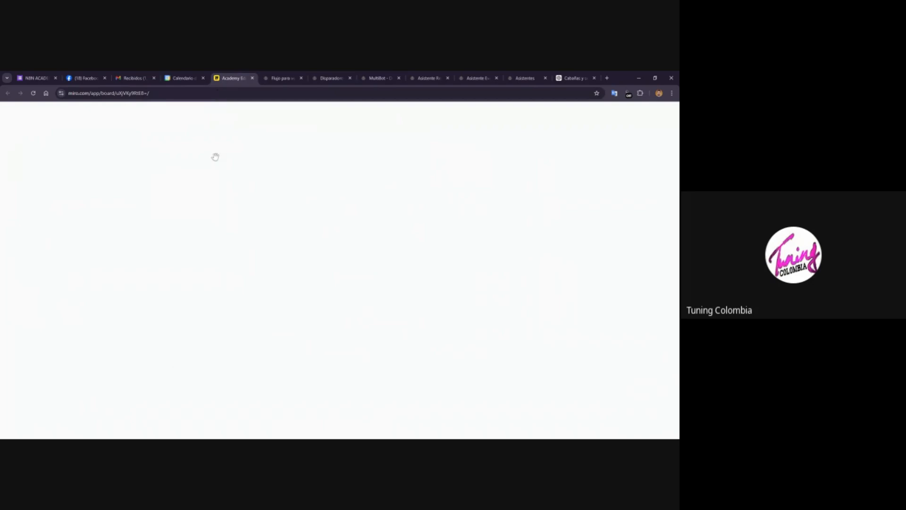
{"action": "scroll", "coordinate": [209, 272], "scroll_direction": "down", "scroll_amount": 4}
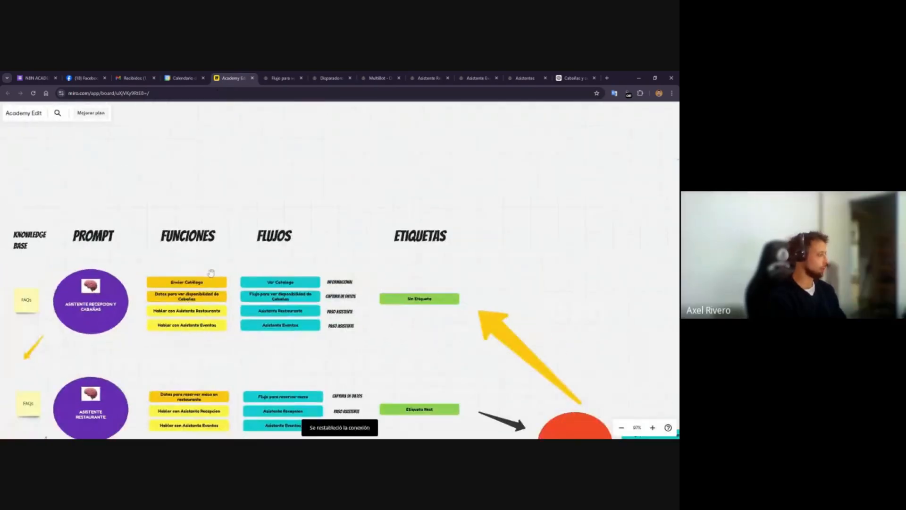
{"action": "scroll", "coordinate": [211, 273], "scroll_direction": "down", "scroll_amount": 5}
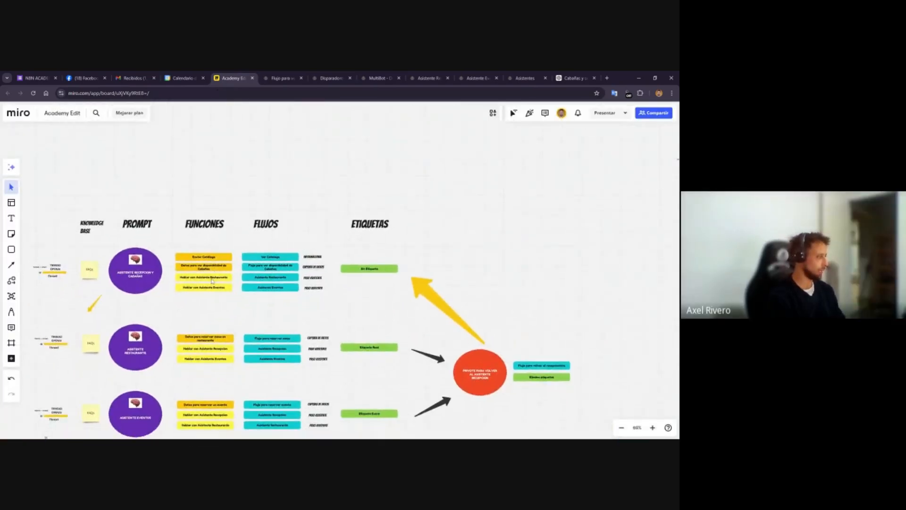
{"action": "scroll", "coordinate": [212, 281], "scroll_direction": "up", "scroll_amount": 10}
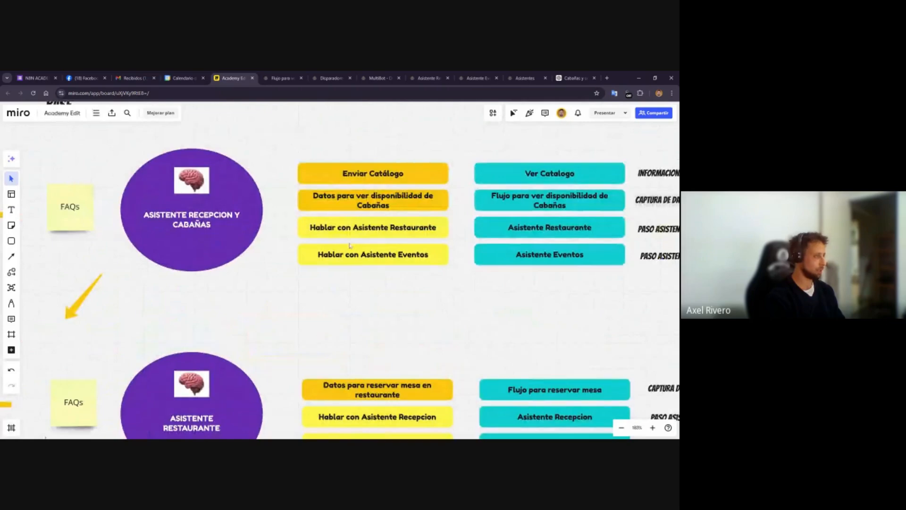
{"action": "scroll", "coordinate": [360, 231], "scroll_direction": "right", "scroll_amount": 1}
{"action": "left_click", "coordinate": [350, 202]}
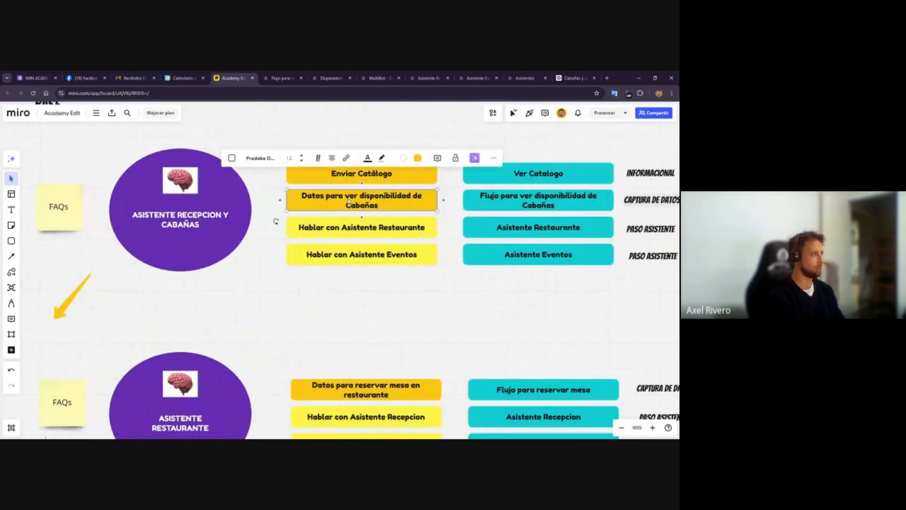
{"action": "left_click", "coordinate": [424, 308]}
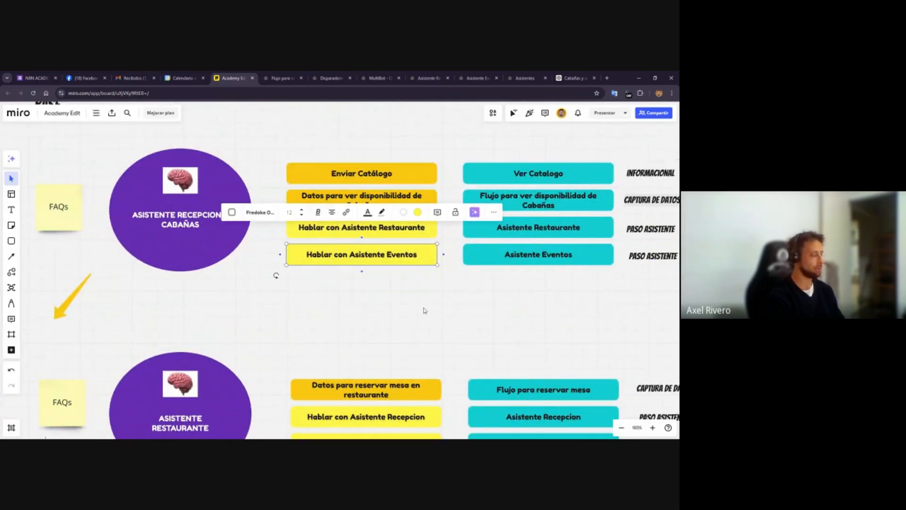
{"action": "scroll", "coordinate": [419, 320], "scroll_direction": "down", "scroll_amount": 2}
{"action": "scroll", "coordinate": [388, 347], "scroll_direction": "down", "scroll_amount": 3}
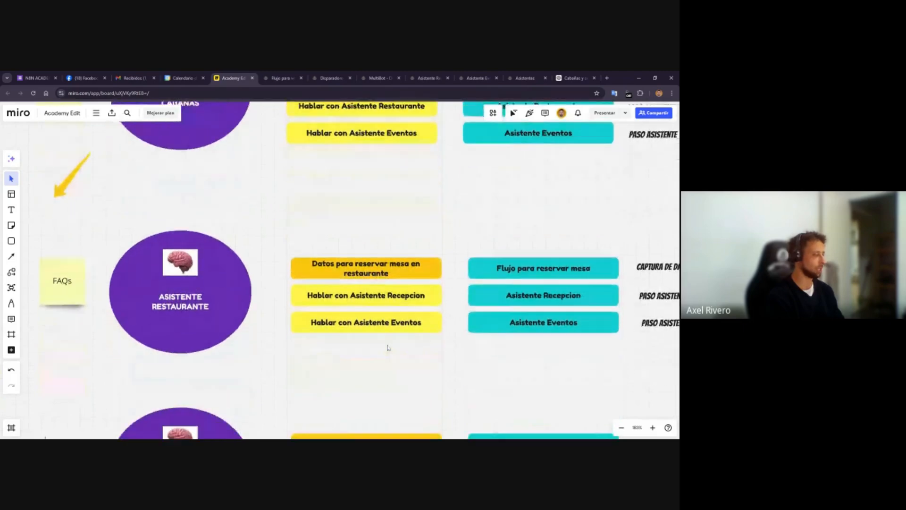
{"action": "scroll", "coordinate": [354, 244], "scroll_direction": "down", "scroll_amount": 3}
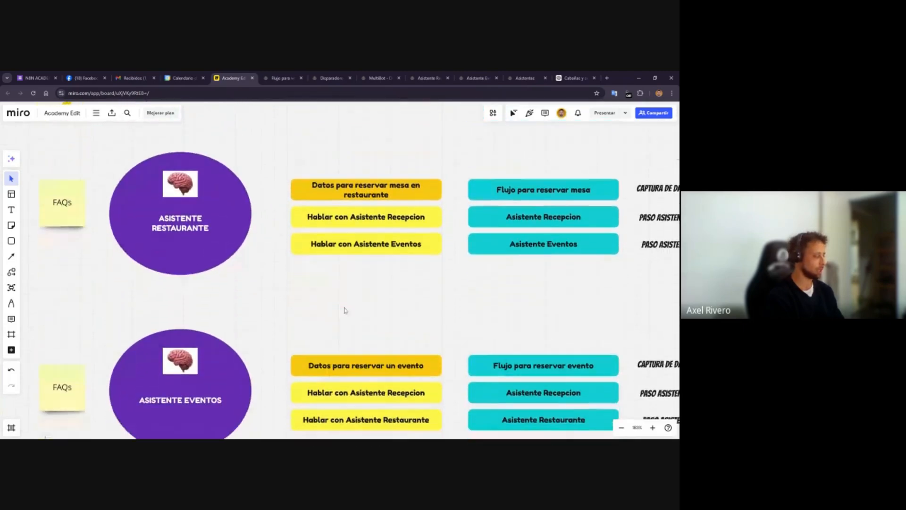
Return to the AI triggers page and close the open cabin availability trigger dialog
{"action": "left_click", "coordinate": [331, 77]}
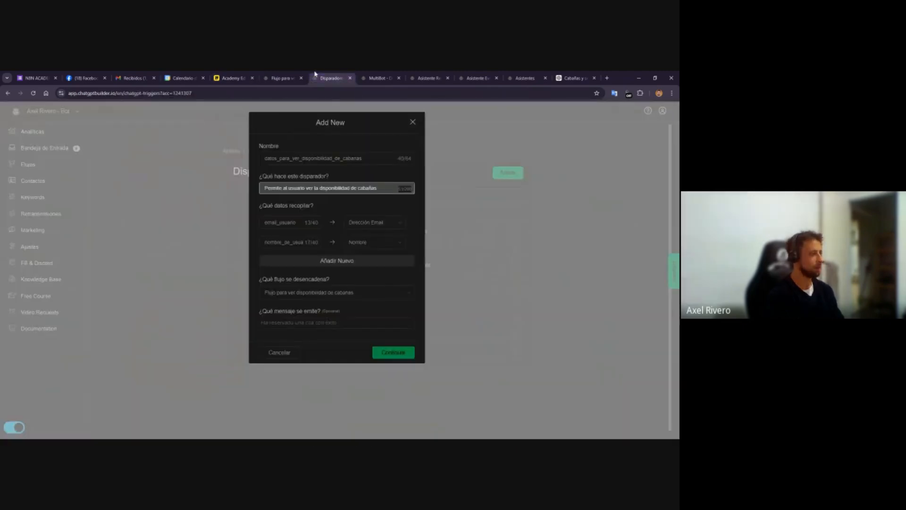
{"action": "left_click", "coordinate": [282, 78]}
{"action": "left_click", "coordinate": [325, 76]}
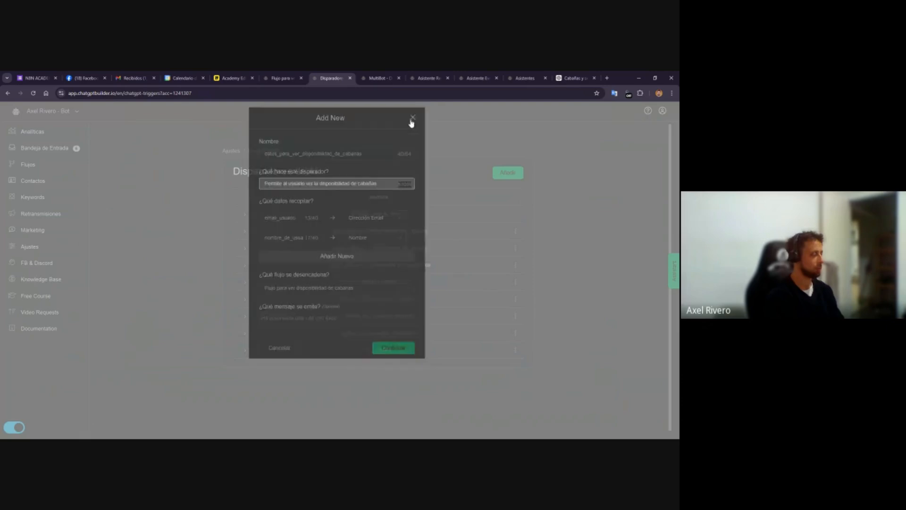
{"action": "left_click", "coordinate": [413, 123]}
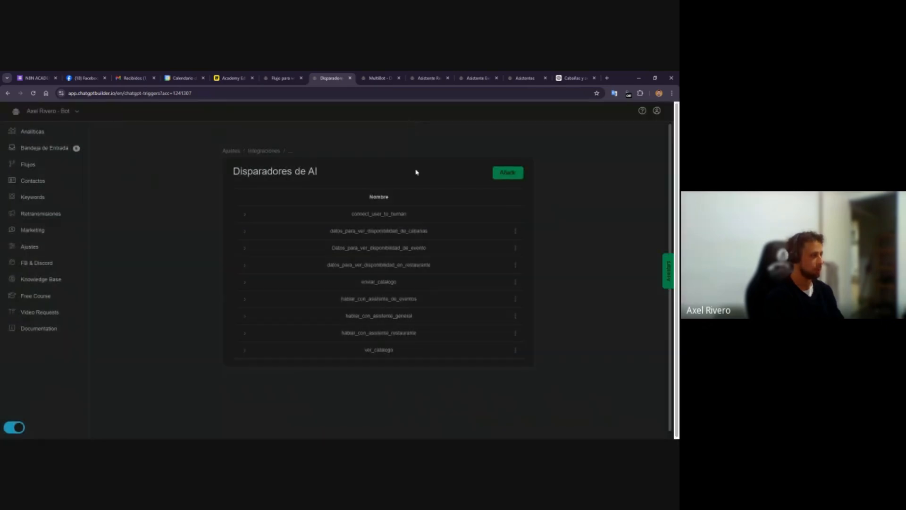
Open the datos_para_ver_disponibilidad_en_restaurante trigger, enlarge its description box to read it, then cancel
{"action": "left_click", "coordinate": [514, 266]}
{"action": "left_click", "coordinate": [509, 222]}
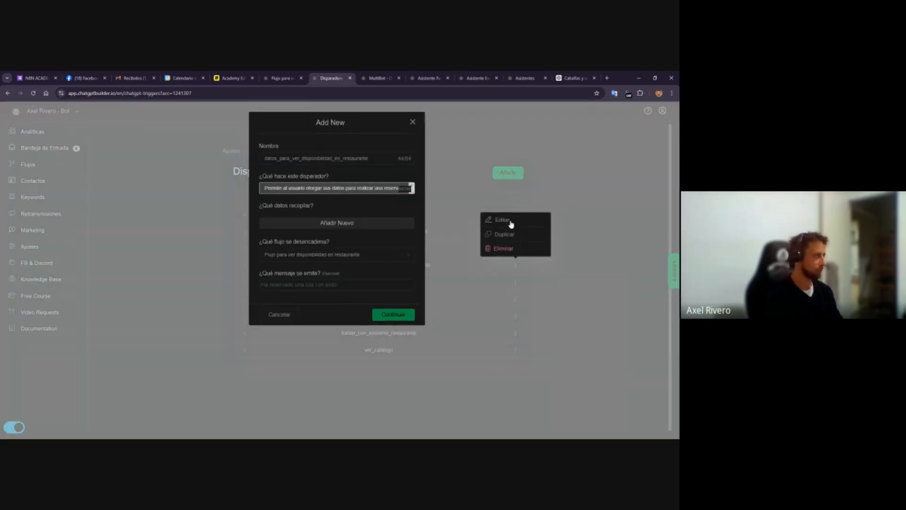
{"action": "left_click_drag", "start_coordinate": [411, 187], "coordinate": [414, 238]}
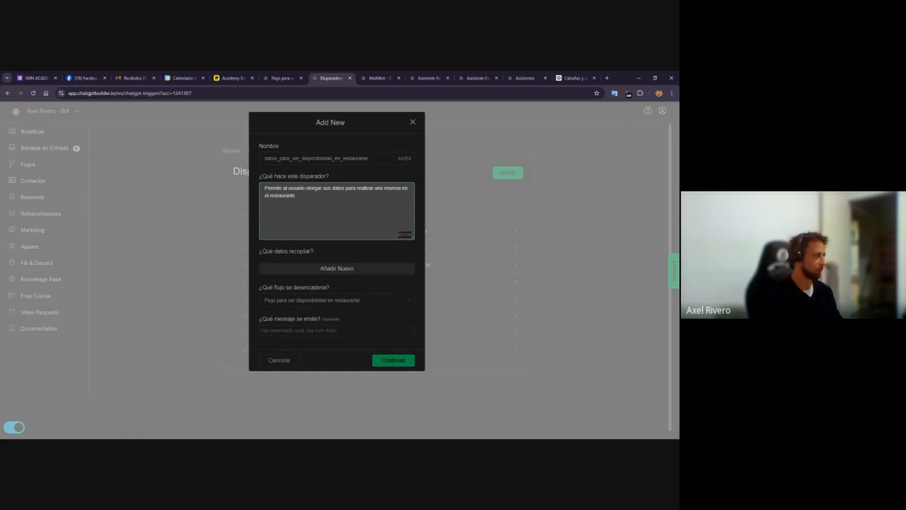
{"action": "left_click", "coordinate": [279, 360]}
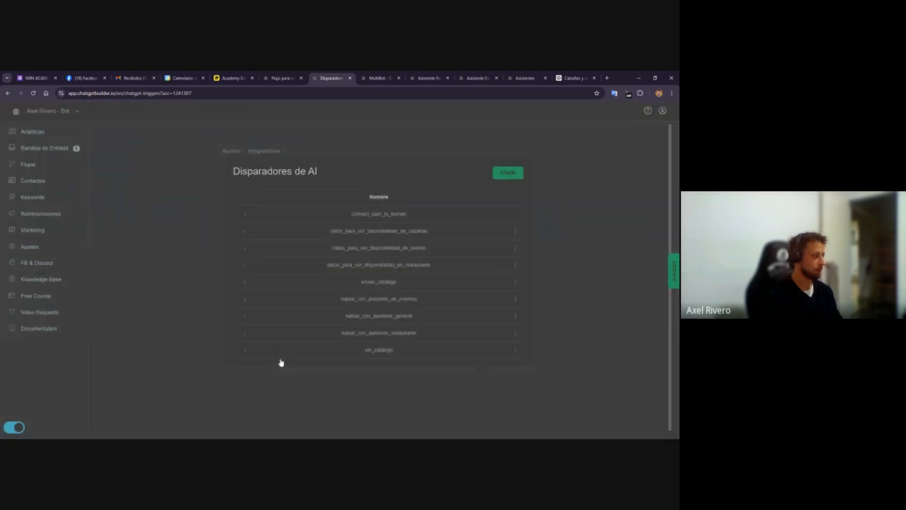
Open the Datos_para_ver_disponibilidad_de_evento trigger twice to review its description and linked flow, cancelling each time
{"action": "left_click", "coordinate": [515, 249]}
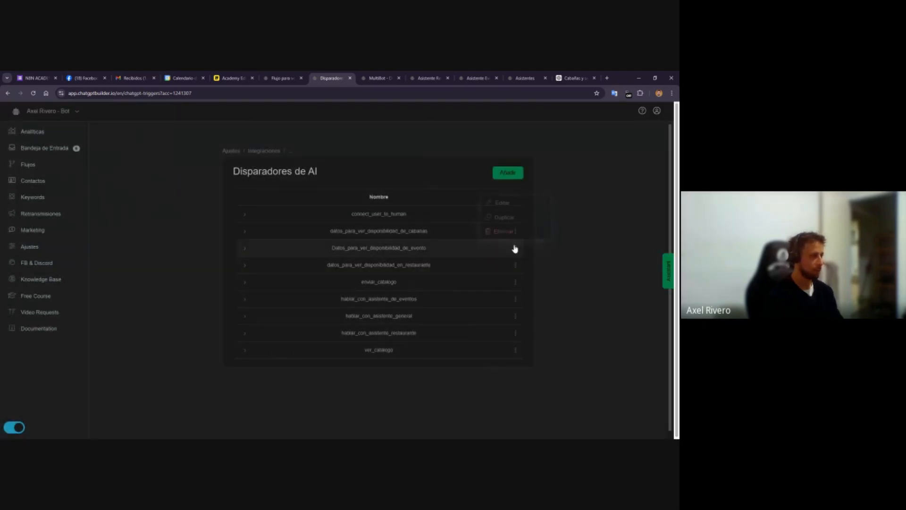
{"action": "left_click", "coordinate": [494, 208]}
{"action": "left_click_drag", "start_coordinate": [406, 203], "coordinate": [253, 192]}
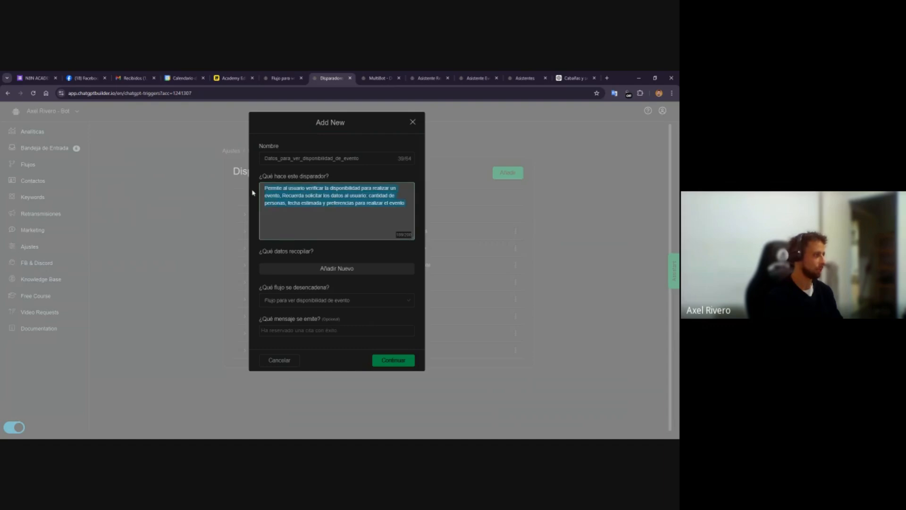
{"action": "left_click", "coordinate": [293, 360]}
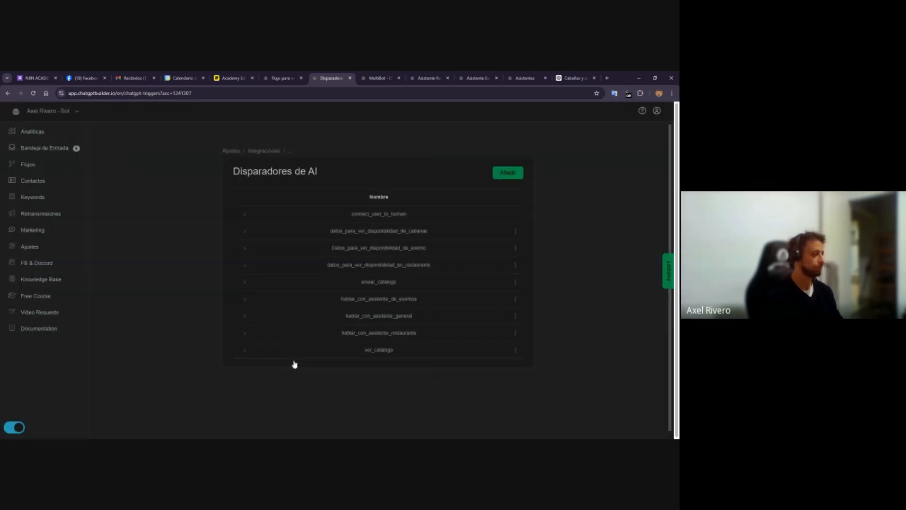
{"action": "left_click", "coordinate": [515, 248]}
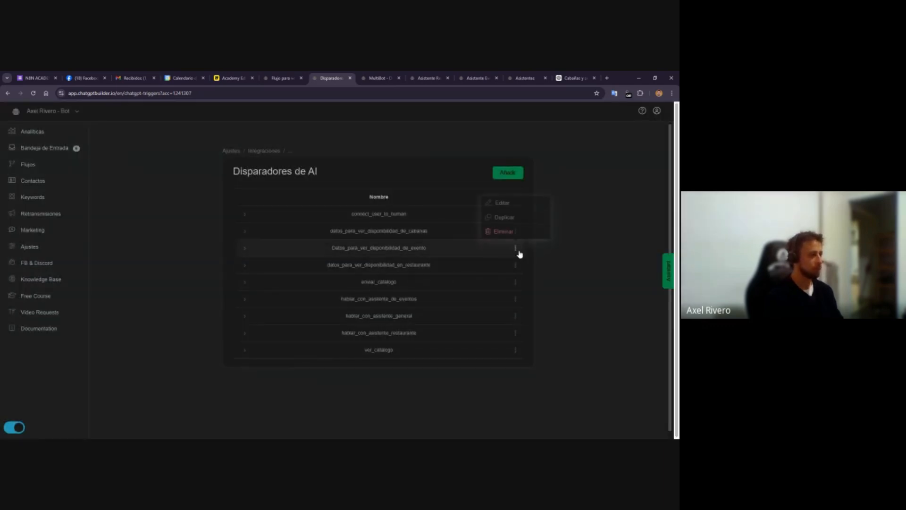
{"action": "left_click", "coordinate": [507, 204]}
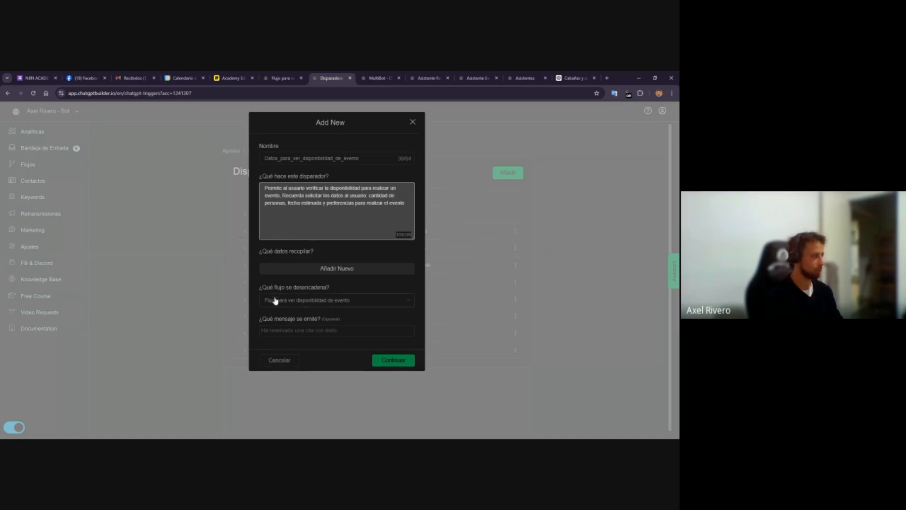
{"action": "left_click", "coordinate": [290, 358]}
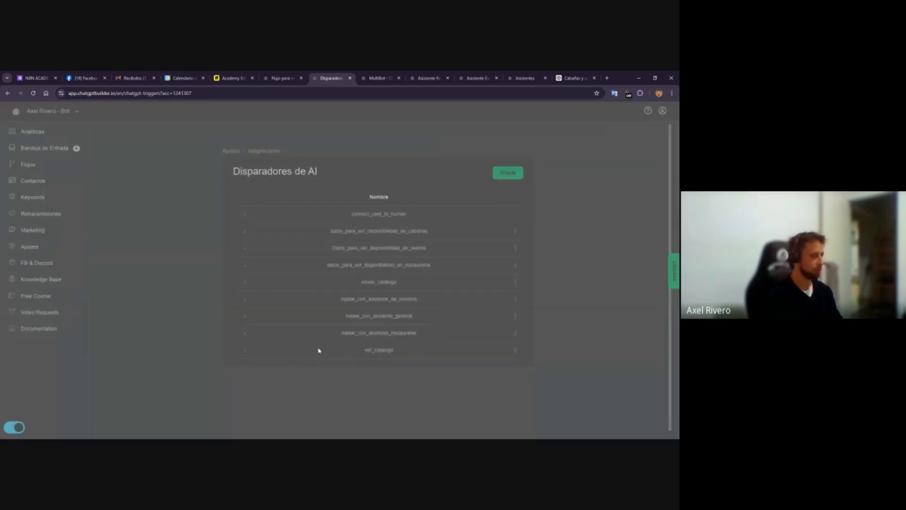
Reopen the restaurant availability trigger to compare its settings, then cancel without changes
{"action": "left_click", "coordinate": [515, 265]}
{"action": "left_click", "coordinate": [507, 222]}
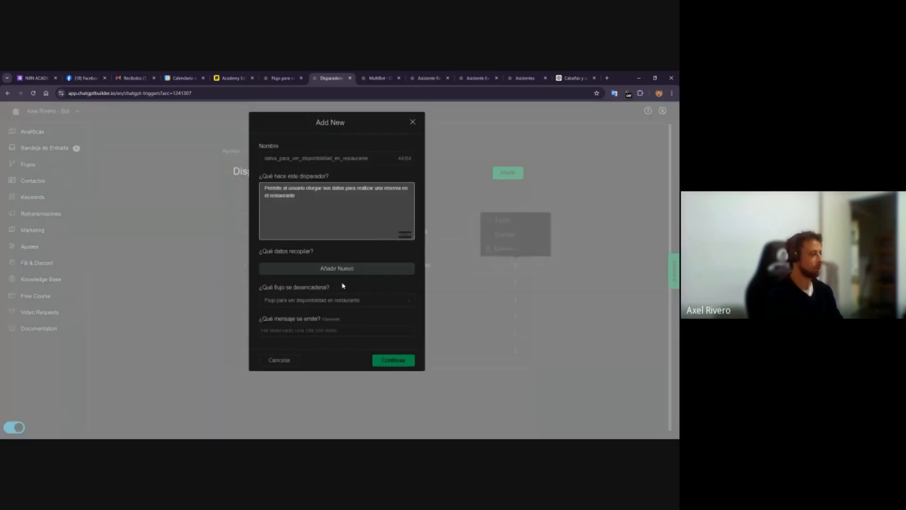
{"action": "left_click", "coordinate": [283, 361]}
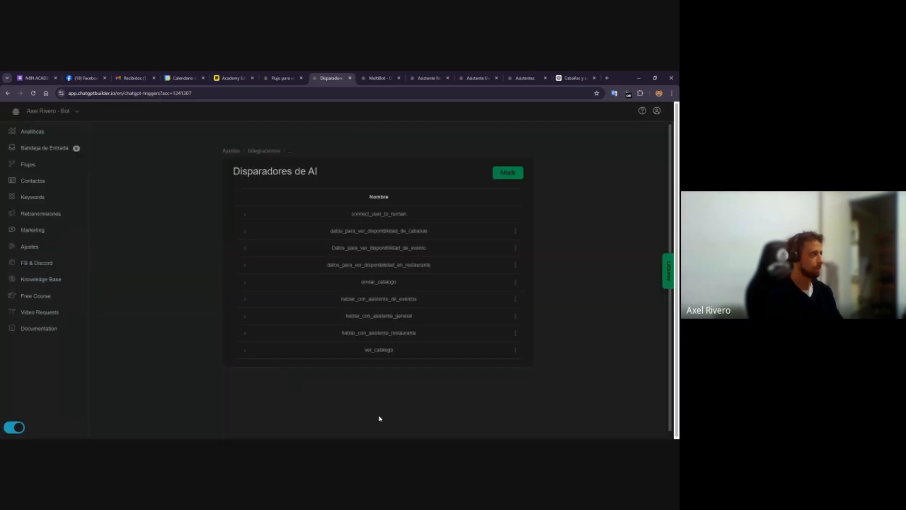
Switch to the Miro board and examine the restaurant and events assistants' functions, flows and tags
{"action": "left_click", "coordinate": [281, 78]}
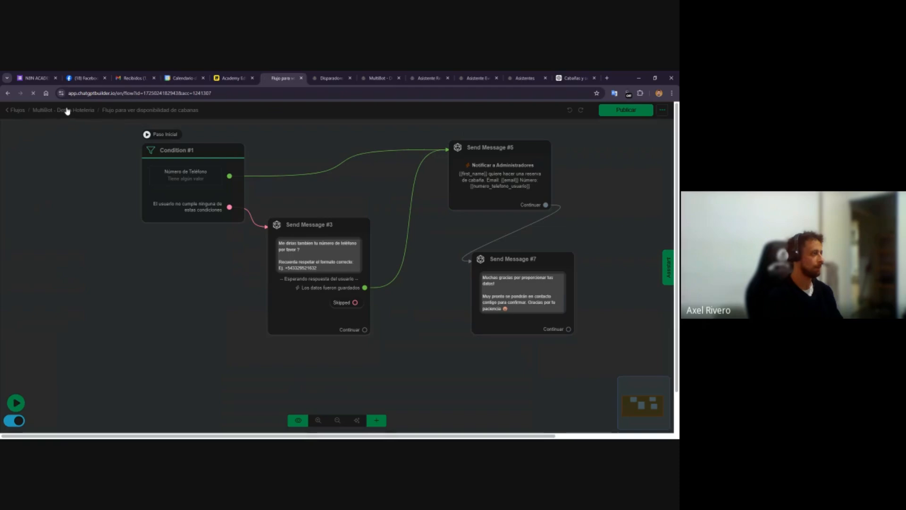
{"action": "left_click", "coordinate": [341, 76]}
{"action": "left_click", "coordinate": [229, 77]}
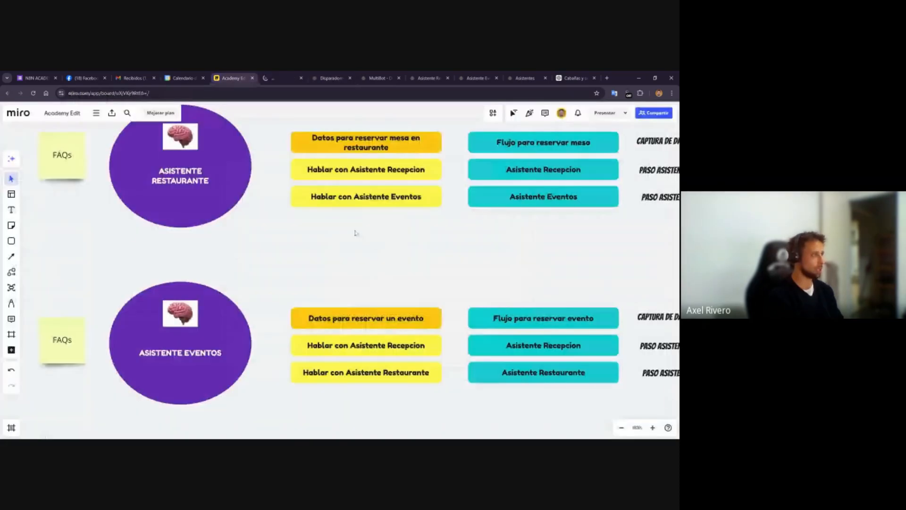
{"action": "scroll", "coordinate": [384, 265], "scroll_direction": "right", "scroll_amount": 5}
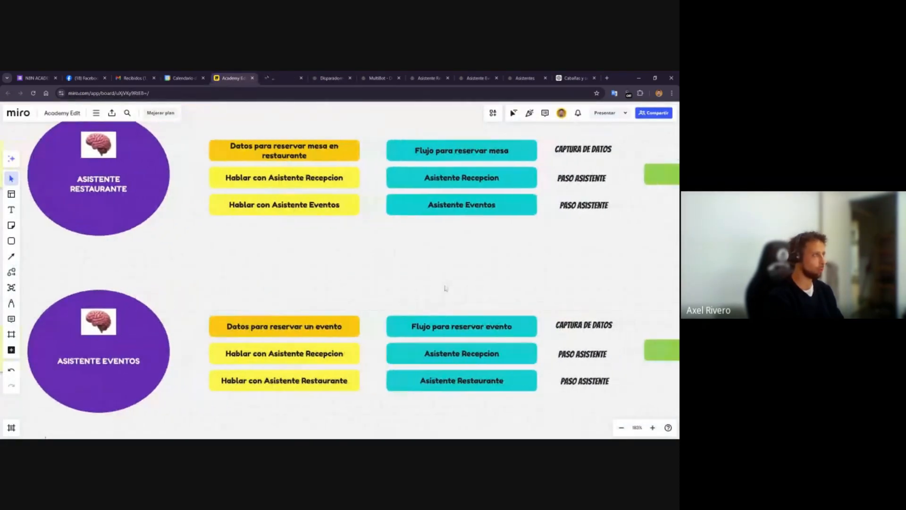
{"action": "scroll", "coordinate": [444, 288], "scroll_direction": "right", "scroll_amount": 10}
{"action": "scroll", "coordinate": [445, 288], "scroll_direction": "up", "scroll_amount": 2}
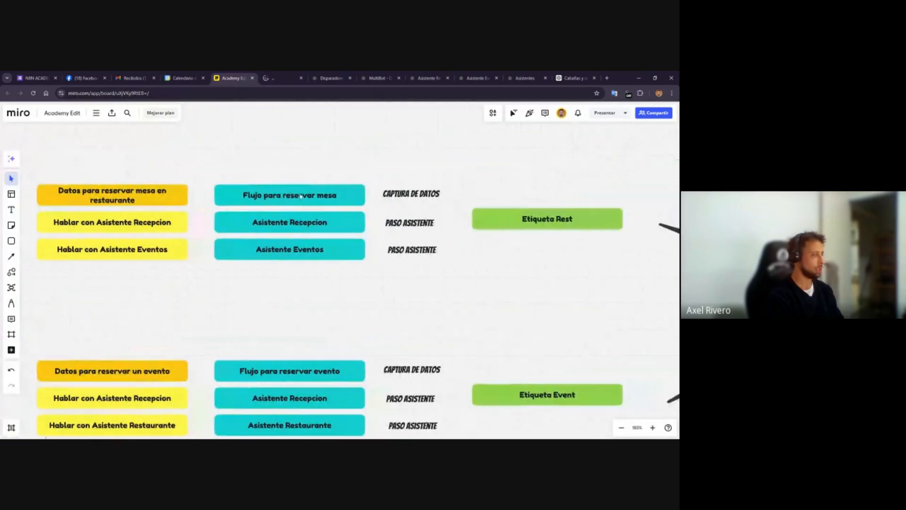
{"action": "scroll", "coordinate": [338, 192], "scroll_direction": "right", "scroll_amount": 3}
{"action": "scroll", "coordinate": [338, 192], "scroll_direction": "up", "scroll_amount": 1}
{"action": "scroll", "coordinate": [231, 191], "scroll_direction": "left", "scroll_amount": 3}
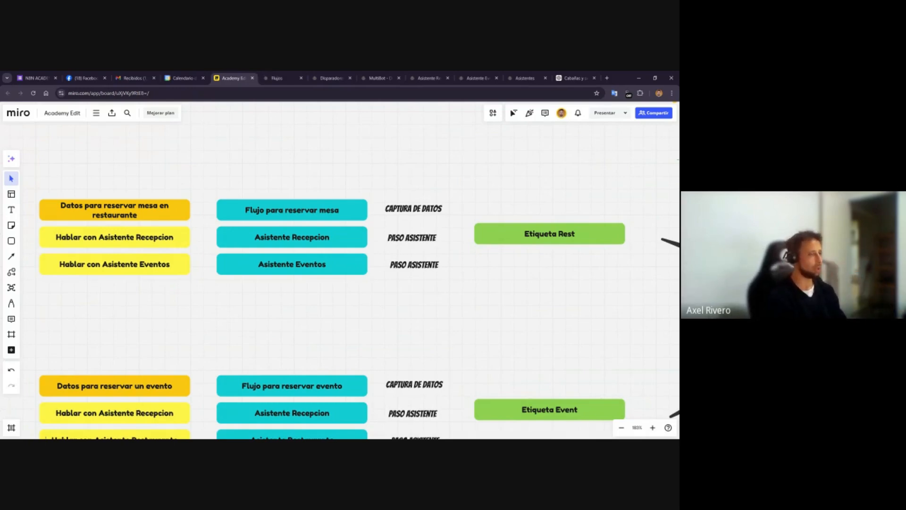
{"action": "scroll", "coordinate": [340, 270], "scroll_direction": "left", "scroll_amount": 5}
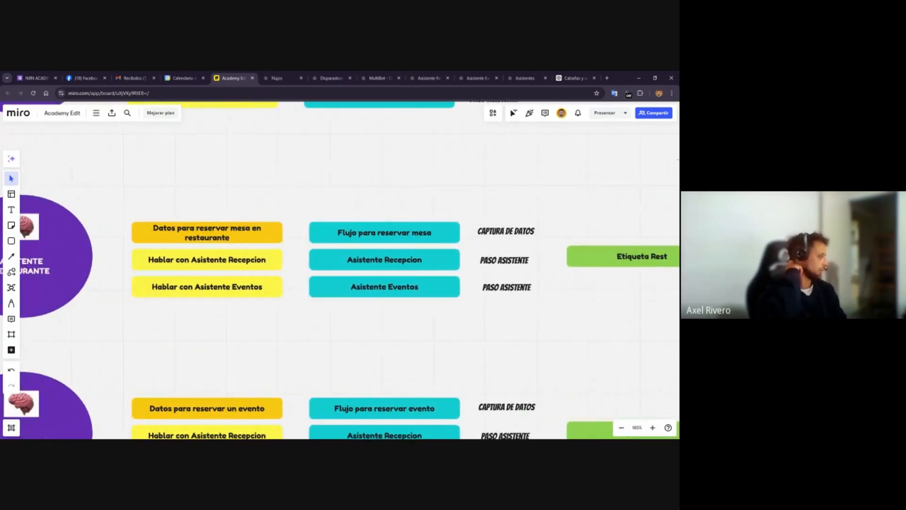
{"action": "scroll", "coordinate": [340, 269], "scroll_direction": "left", "scroll_amount": 2}
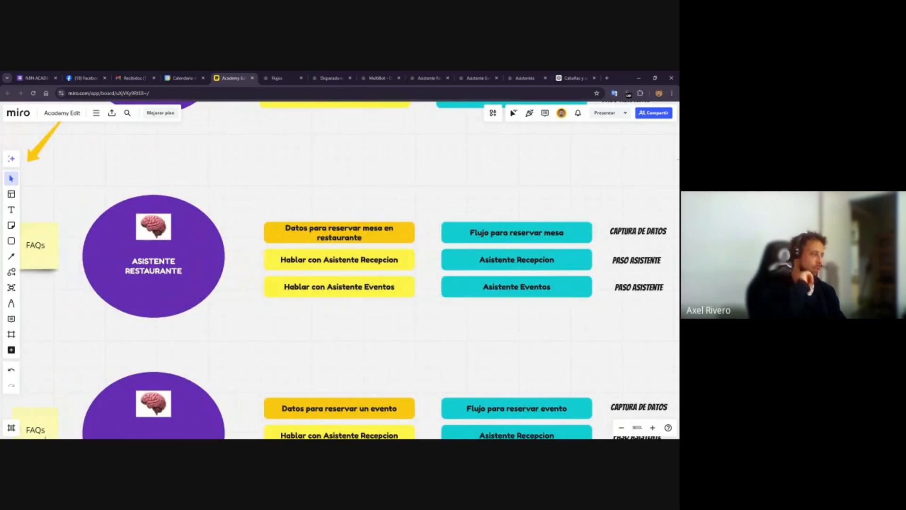
{"action": "scroll", "coordinate": [238, 191], "scroll_direction": "up", "scroll_amount": 3}
{"action": "scroll", "coordinate": [237, 191], "scroll_direction": "down", "scroll_amount": 5}
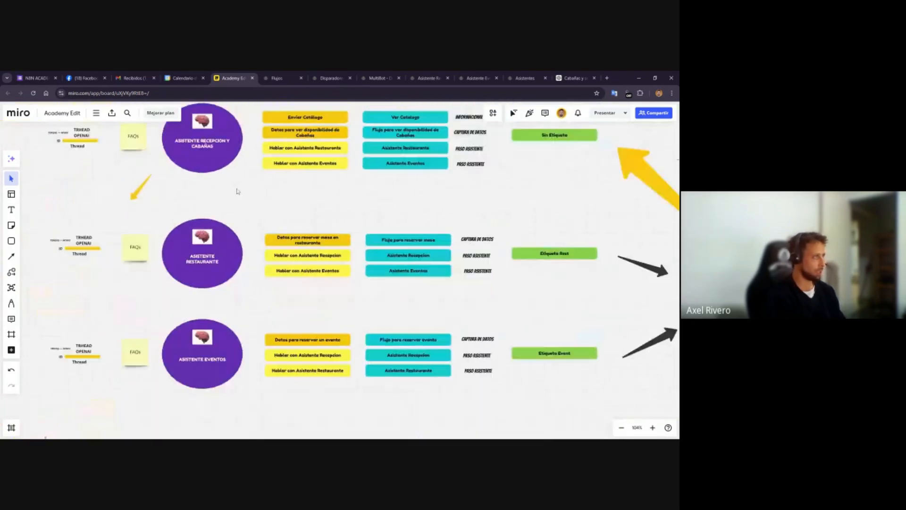
{"action": "scroll", "coordinate": [244, 189], "scroll_direction": "up", "scroll_amount": 5}
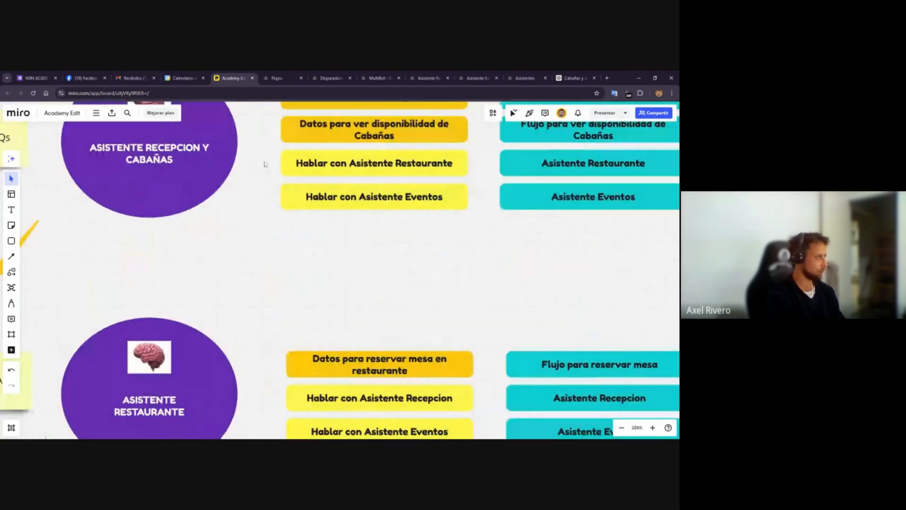
{"action": "left_click_drag", "start_coordinate": [262, 157], "coordinate": [343, 230]}
{"action": "left_click_drag", "start_coordinate": [369, 286], "coordinate": [375, 297]}
{"action": "left_click", "coordinate": [376, 300]}
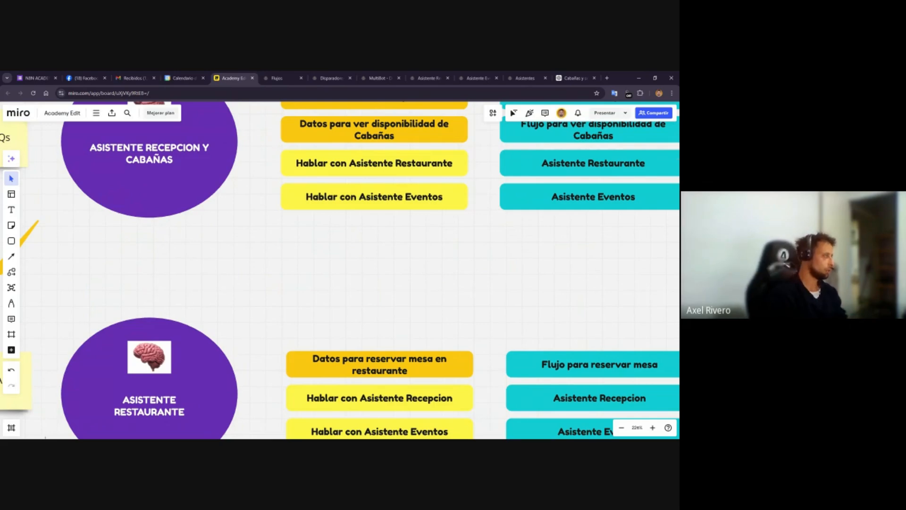
{"action": "scroll", "coordinate": [321, 274], "scroll_direction": "up", "scroll_amount": 1}
{"action": "scroll", "coordinate": [321, 274], "scroll_direction": "up", "scroll_amount": 2}
Open the MultiBot - Demo flow and examine how Condition #1 routes users to the three assistants
{"action": "left_click", "coordinate": [272, 74]}
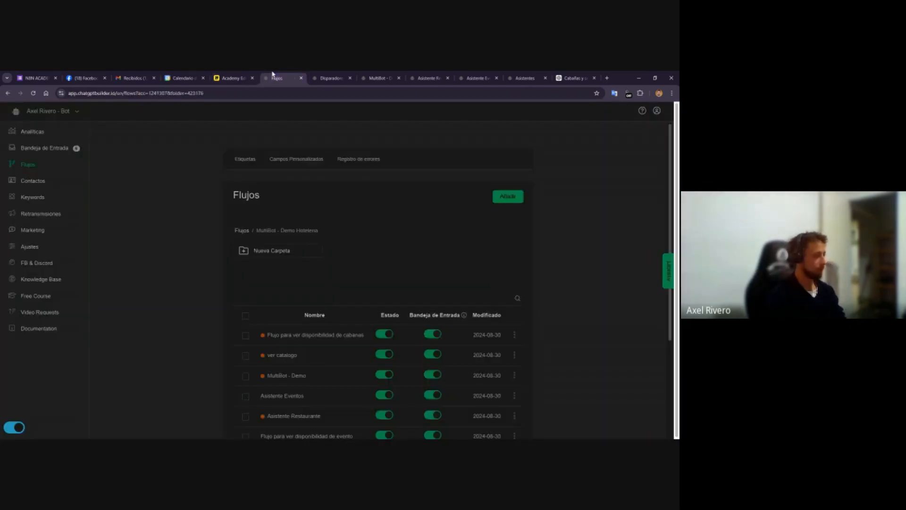
{"action": "left_click", "coordinate": [331, 78]}
{"action": "left_click", "coordinate": [377, 78]}
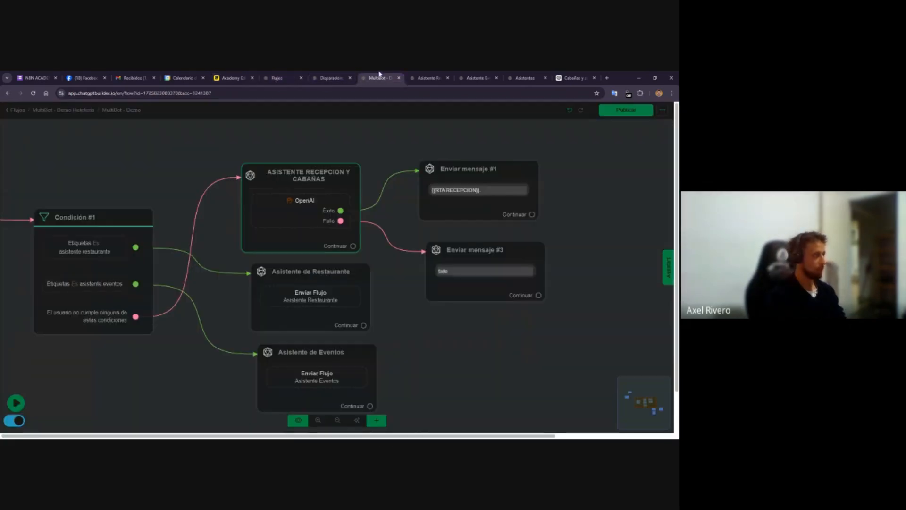
{"action": "left_click", "coordinate": [156, 381]}
{"action": "scroll", "coordinate": [156, 383], "scroll_direction": "down", "scroll_amount": 3}
{"action": "left_click_drag", "start_coordinate": [156, 382], "coordinate": [175, 323]}
{"action": "scroll", "coordinate": [172, 330], "scroll_direction": "up", "scroll_amount": 3}
{"action": "left_click", "coordinate": [121, 298]}
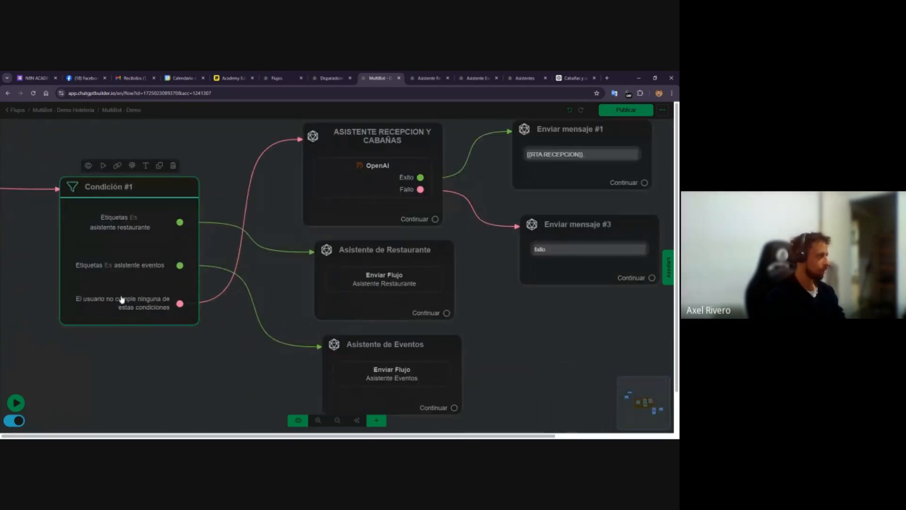
{"action": "left_click", "coordinate": [208, 300]}
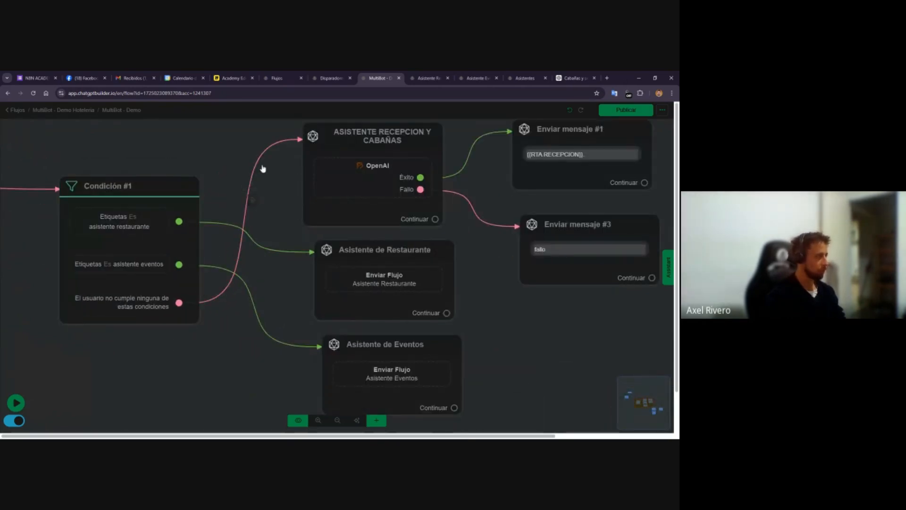
Inspect the OpenAI action inside the ASISTENTE RECEPCION Y CABAÑAS node without changing it
{"action": "left_click", "coordinate": [353, 170]}
{"action": "double_click", "coordinate": [359, 175]}
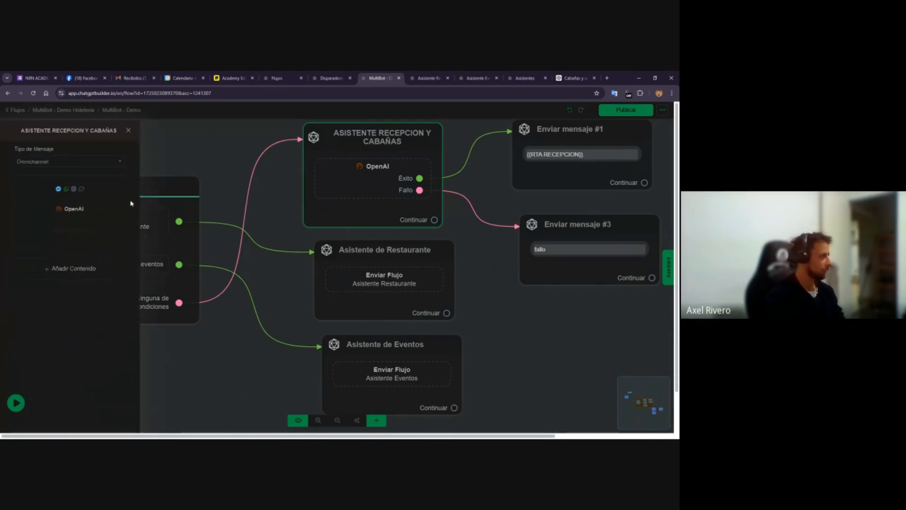
{"action": "left_click", "coordinate": [95, 208]}
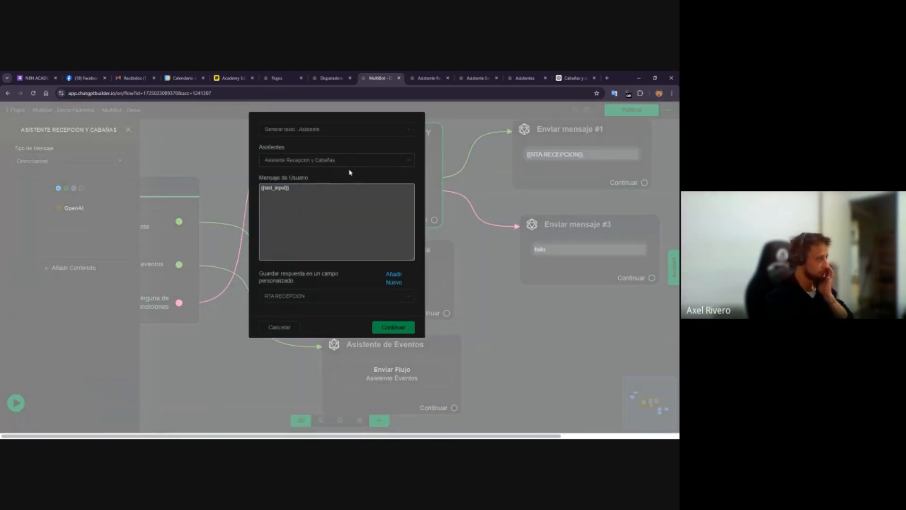
{"action": "left_click", "coordinate": [262, 327]}
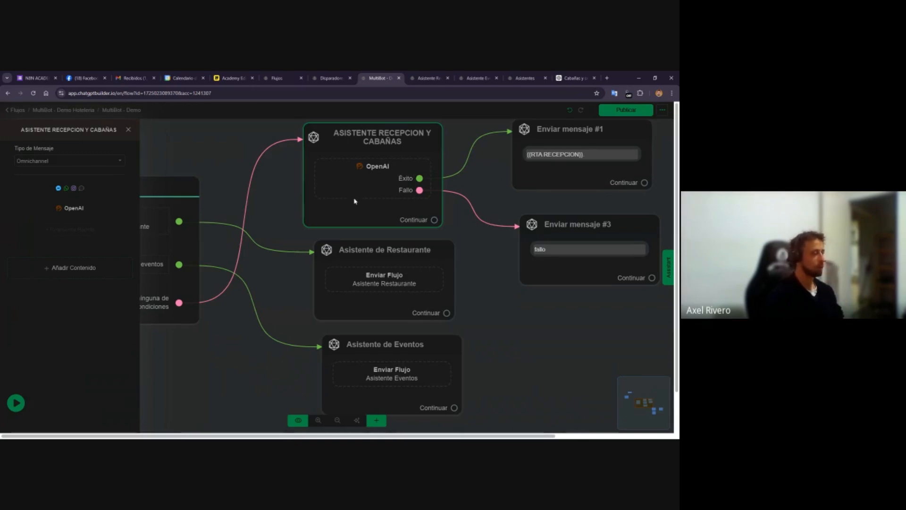
Browse the restaurant and events assistant flows, then open the Asistente Recepción y Cabañas assistant's settings
{"action": "left_click", "coordinate": [416, 77]}
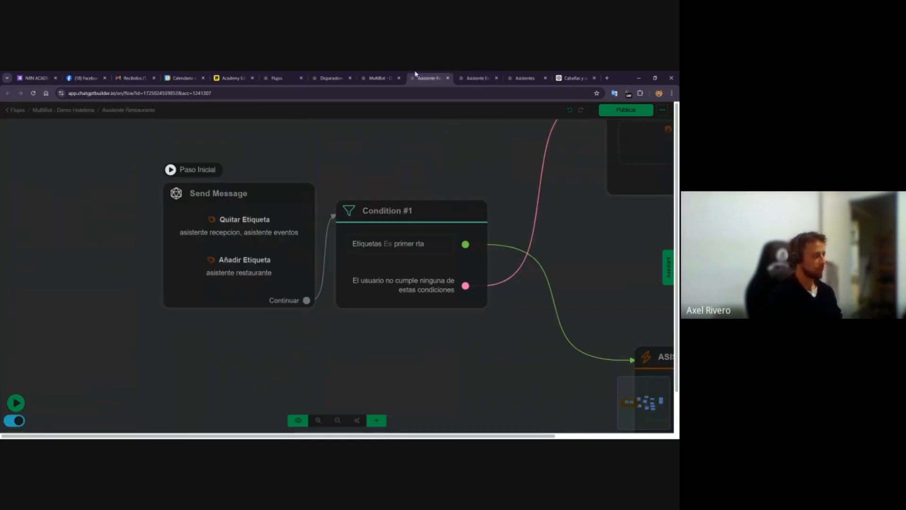
{"action": "left_click", "coordinate": [462, 74]}
{"action": "left_click", "coordinate": [516, 77]}
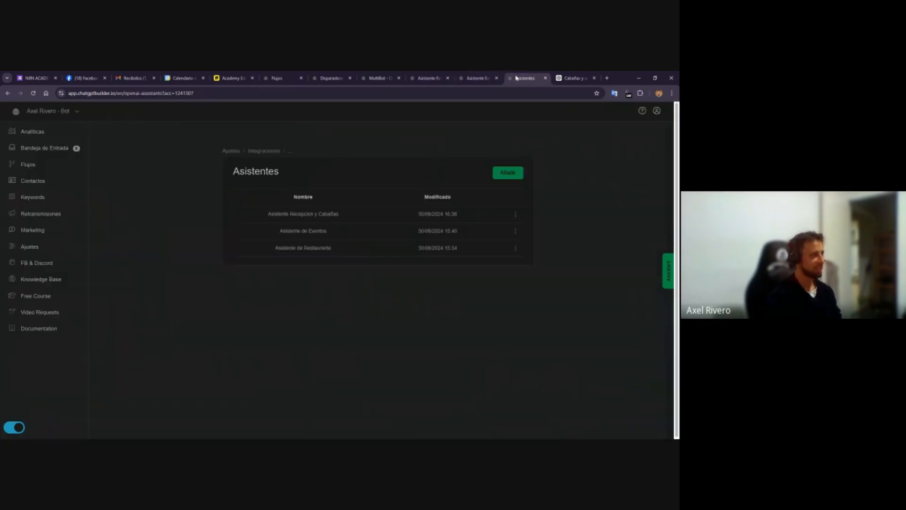
{"action": "left_click", "coordinate": [515, 214]}
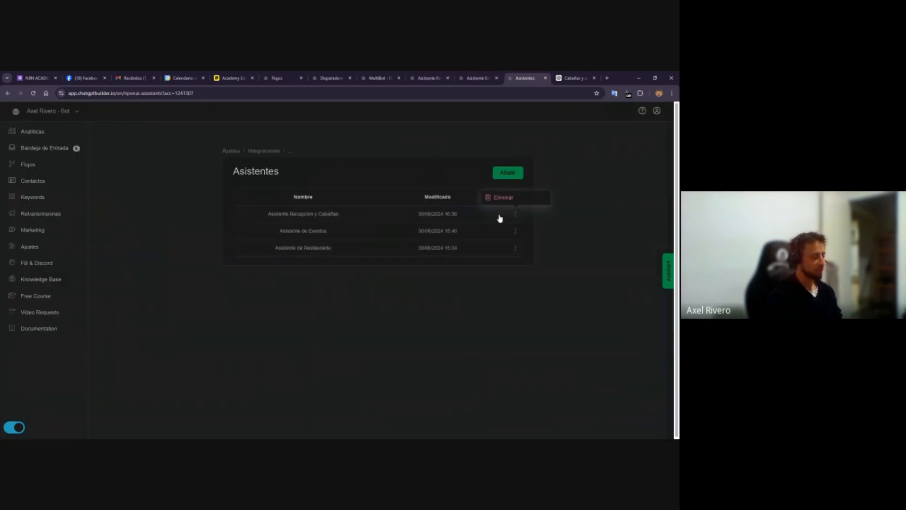
{"action": "left_click", "coordinate": [311, 217]}
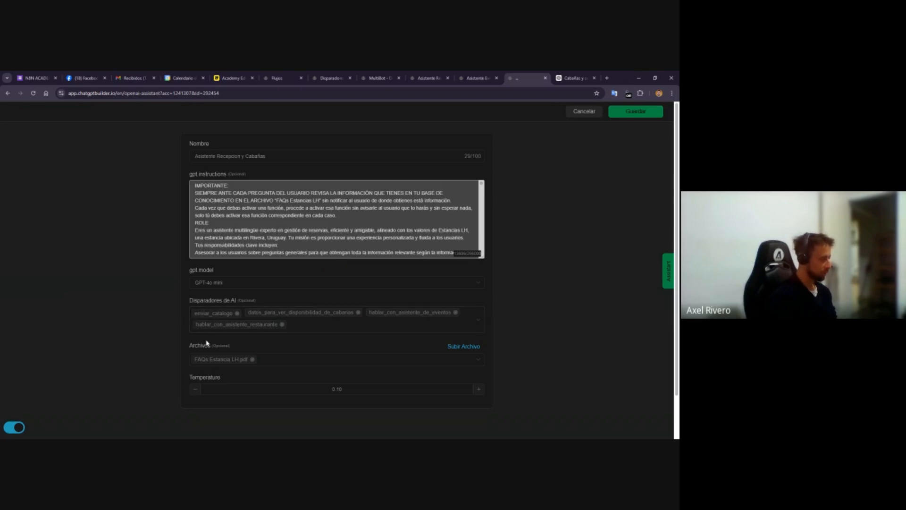
Open the datos_para_ver_disponibilidad_en_restaurante AI trigger and review its description without saving
{"action": "left_click", "coordinate": [321, 76]}
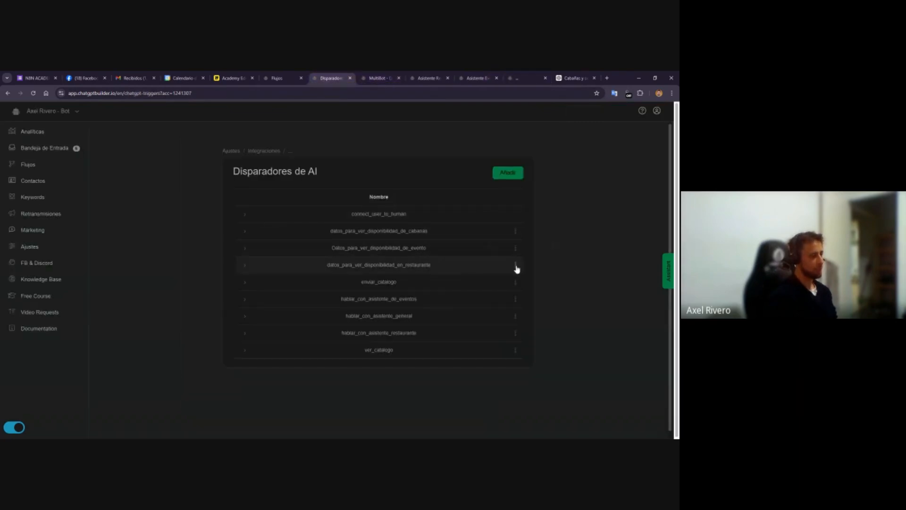
{"action": "left_click", "coordinate": [516, 266]}
{"action": "left_click", "coordinate": [508, 220]}
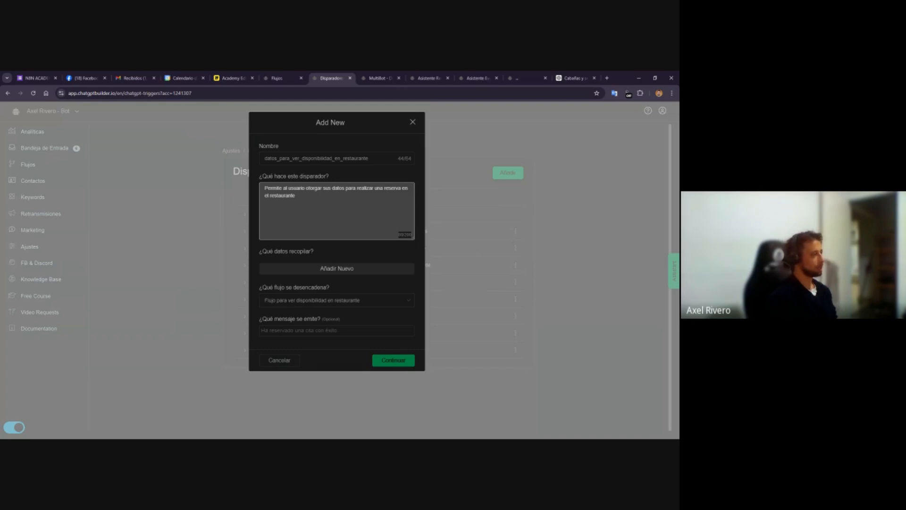
{"action": "left_click", "coordinate": [288, 362]}
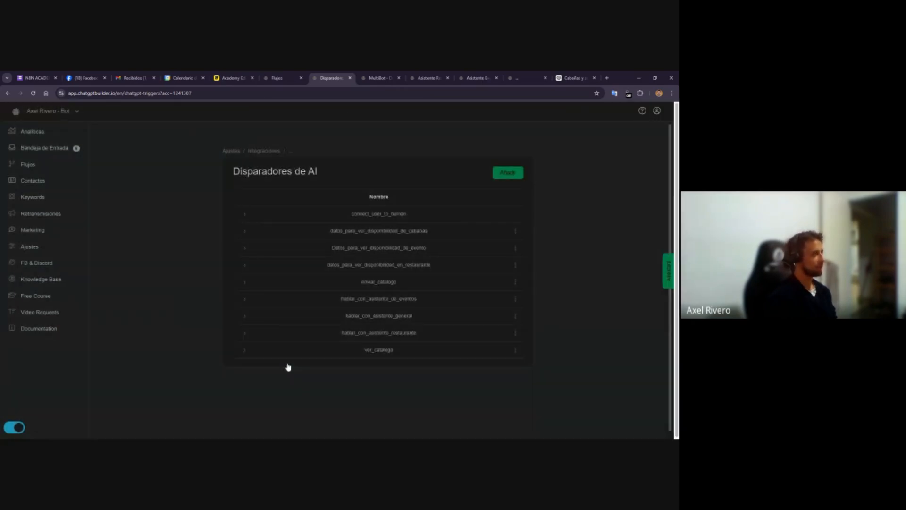
Rewrite the hablar_con_asistente_restaurante trigger description as "Permite al usuario hablar con el asistente de restaurante para reservar una mesa" and save
{"action": "left_click", "coordinate": [526, 77]}
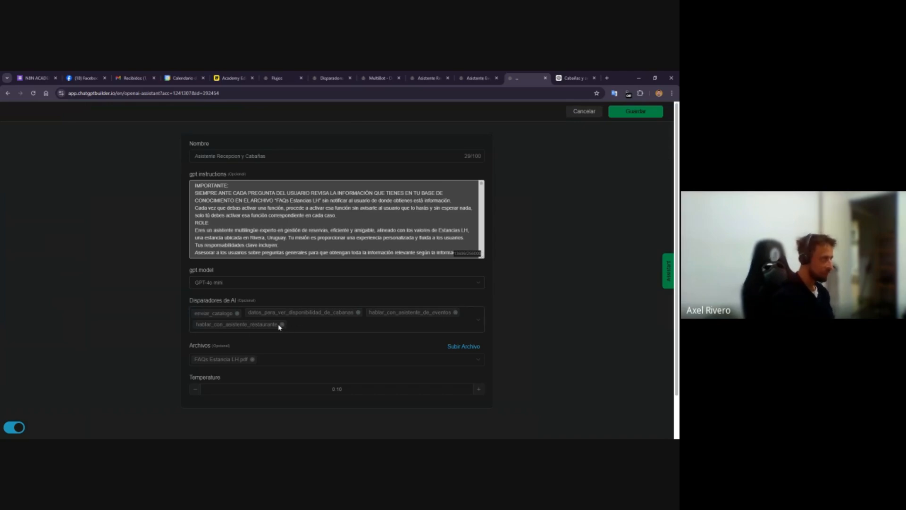
{"action": "left_click", "coordinate": [326, 75]}
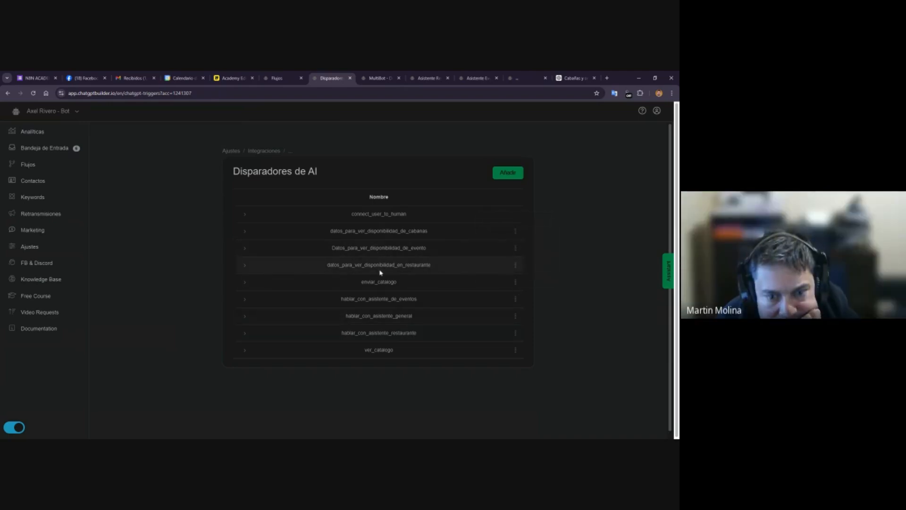
{"action": "mouse_move", "coordinate": [515, 335]}
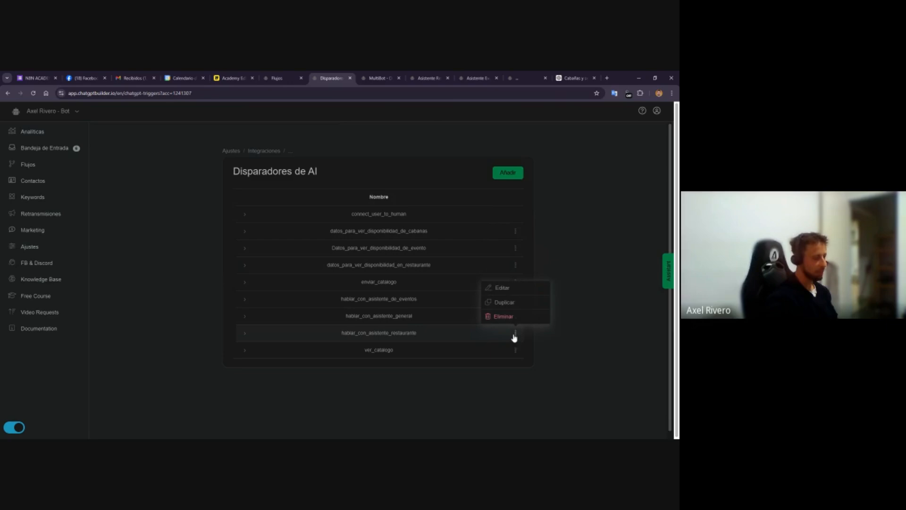
{"action": "left_click", "coordinate": [502, 289]}
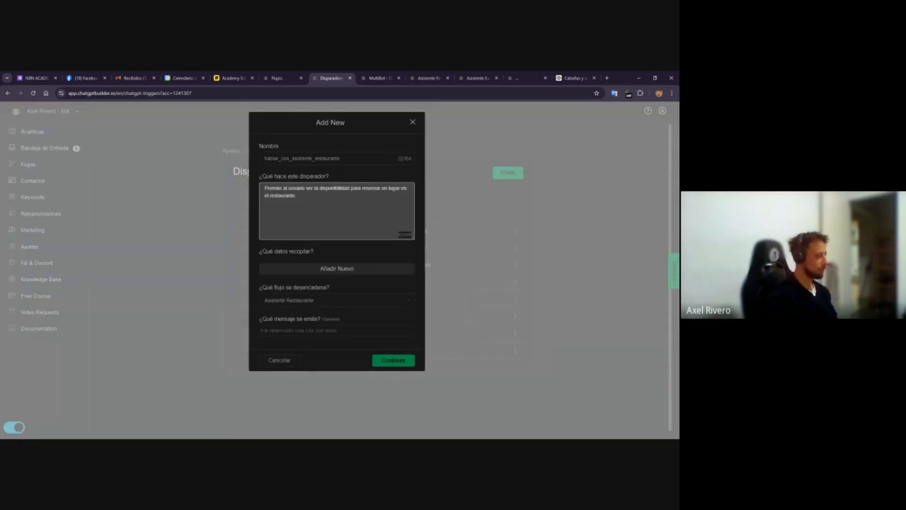
{"action": "left_click_drag", "start_coordinate": [306, 188], "coordinate": [297, 196]}
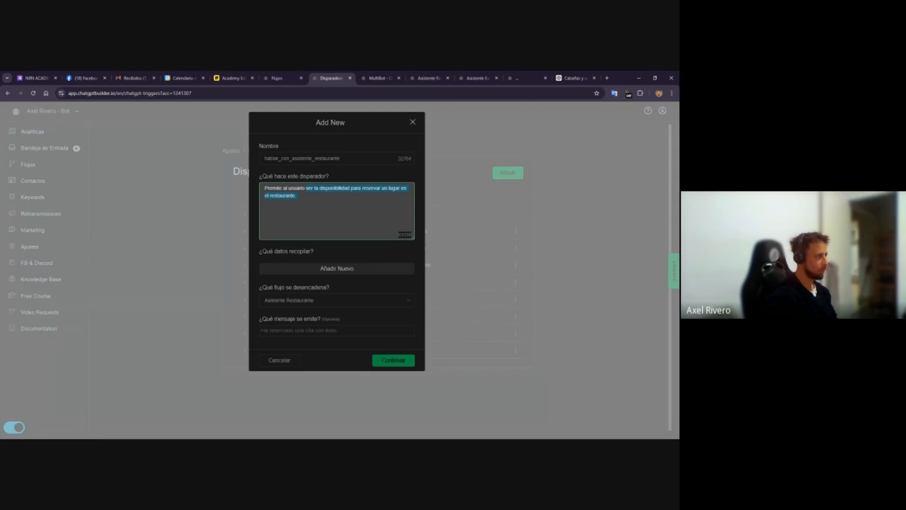
{"action": "type", "text": "hab"}
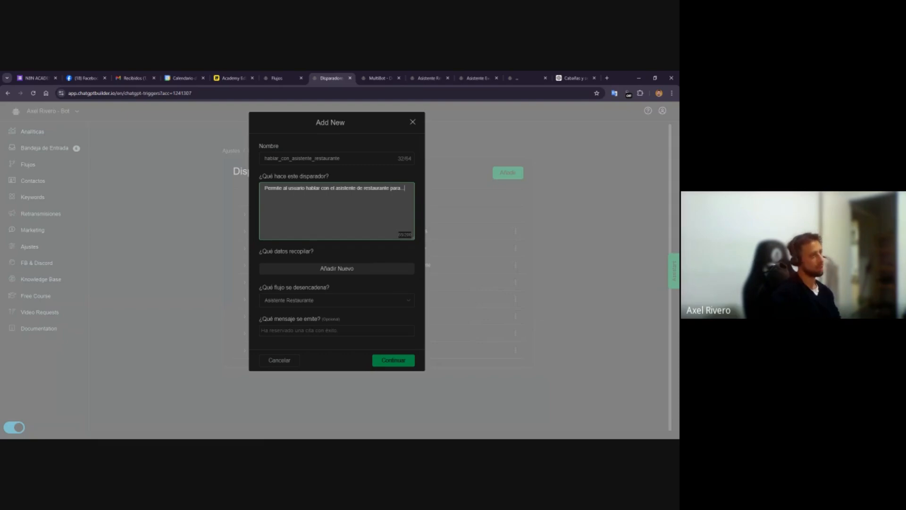
{"action": "type", "text": "reservar una mesa"}
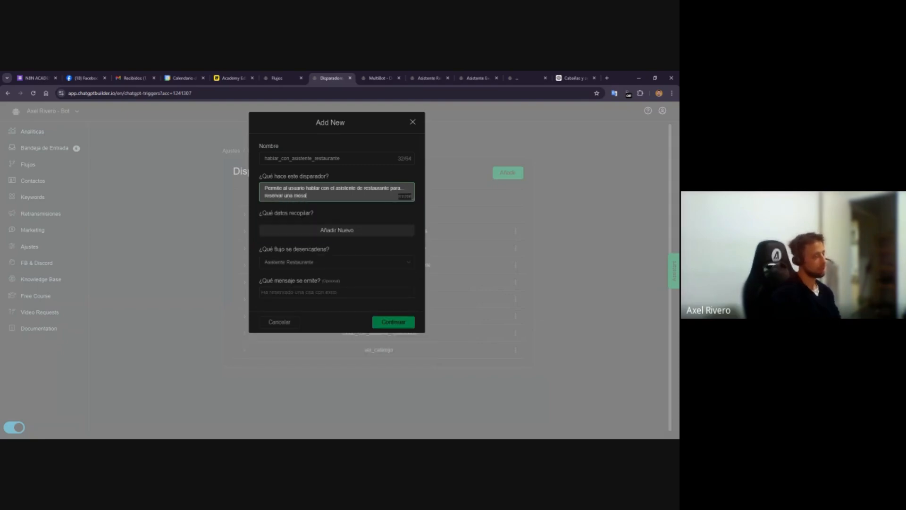
{"action": "left_click", "coordinate": [378, 323]}
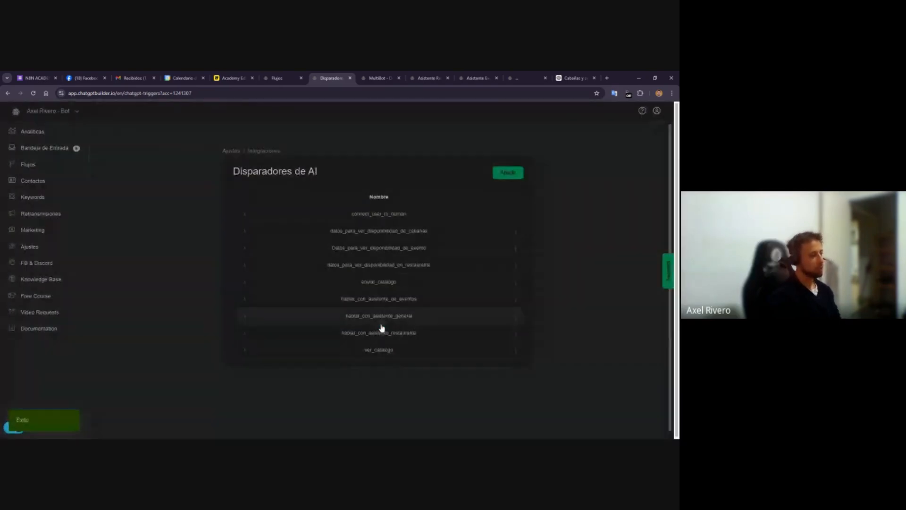
Reopen the hablar_con_asistente_restaurante trigger to check the new description, then close it without changes
{"action": "left_click", "coordinate": [515, 333]}
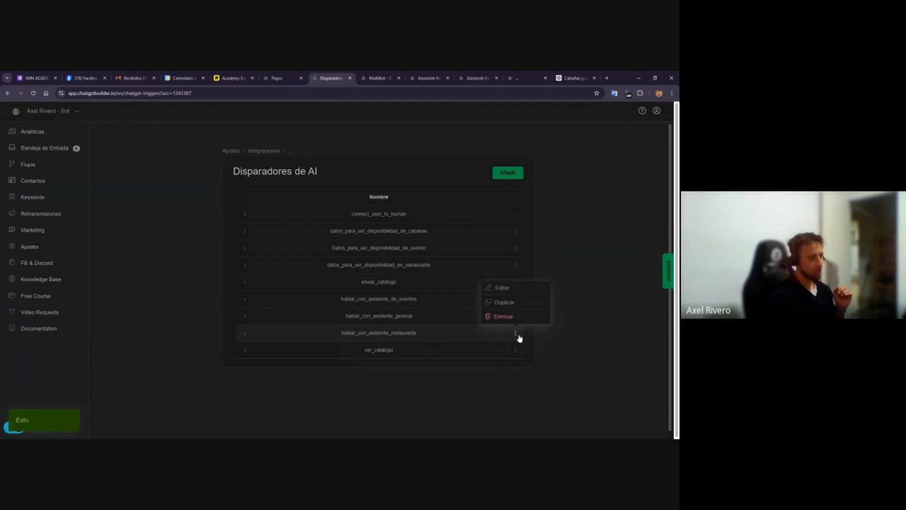
{"action": "left_click", "coordinate": [499, 291]}
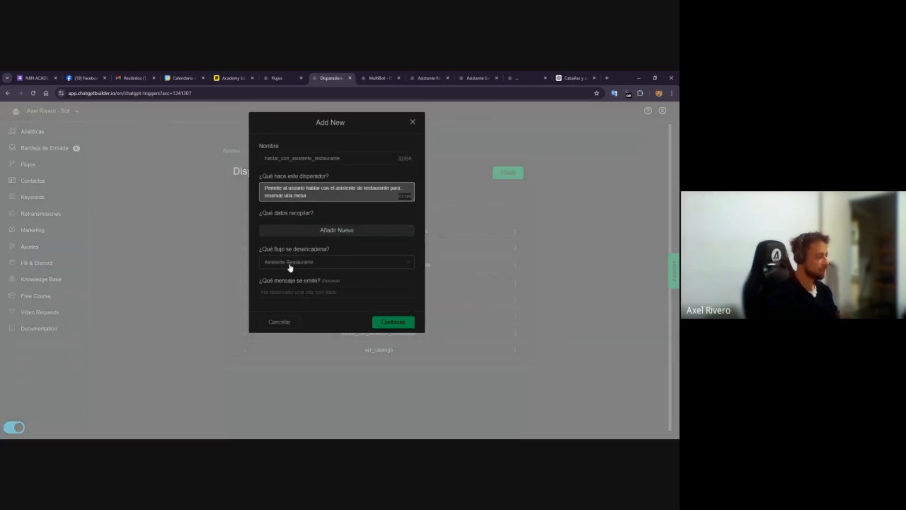
{"action": "left_click", "coordinate": [289, 320]}
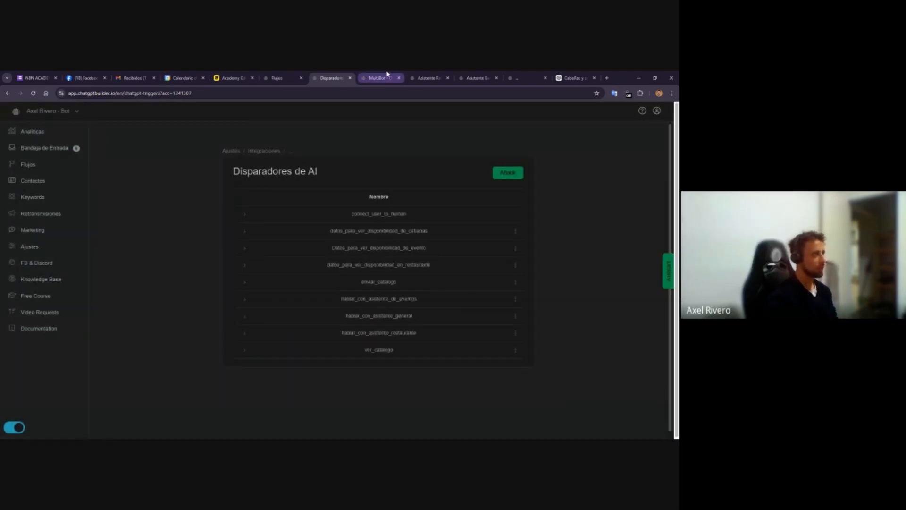
Compare the Asistente Restaurante flow's tag and condition steps with the MultiBot - Demo routing flow
{"action": "left_click", "coordinate": [426, 78]}
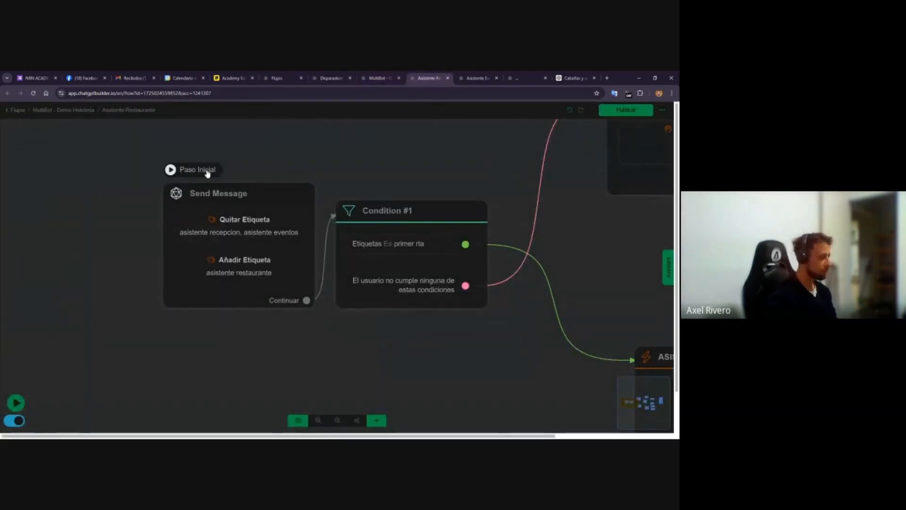
{"action": "left_click", "coordinate": [208, 187]}
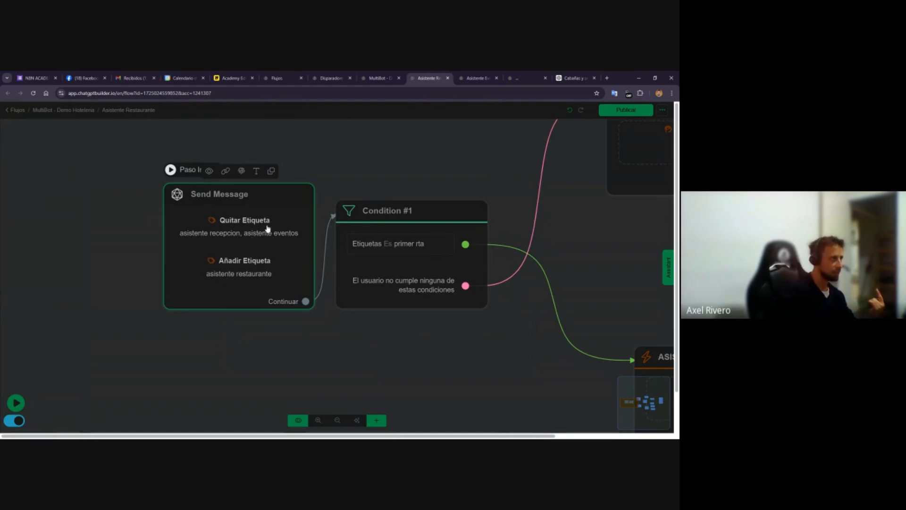
{"action": "left_click", "coordinate": [378, 78]}
{"action": "left_click", "coordinate": [111, 224]}
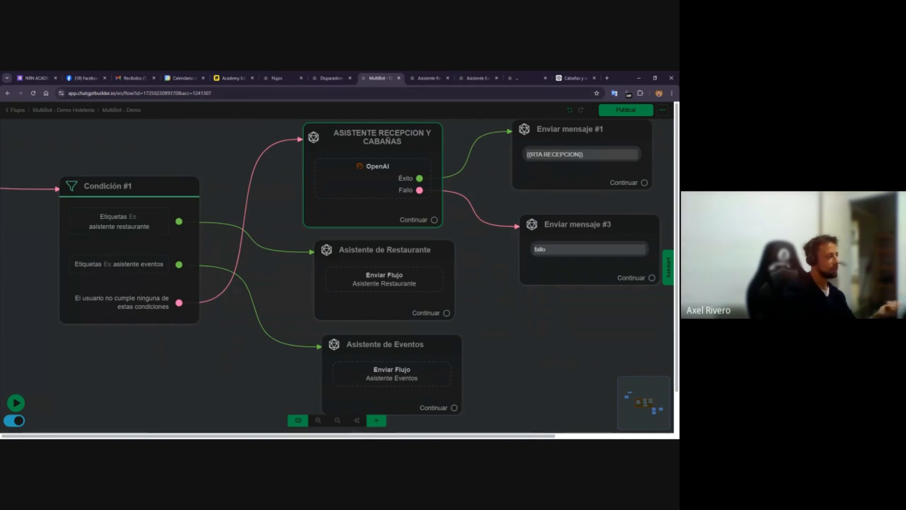
{"action": "left_click", "coordinate": [414, 76]}
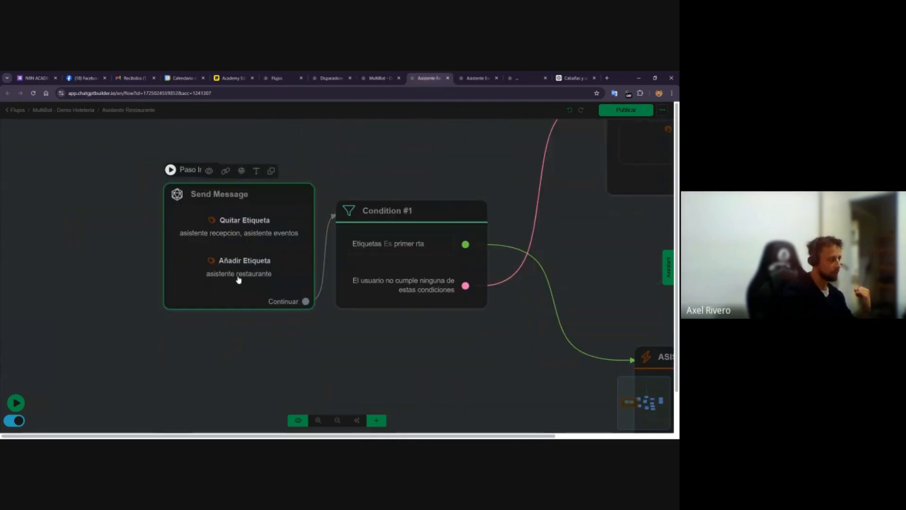
{"action": "left_click", "coordinate": [379, 77]}
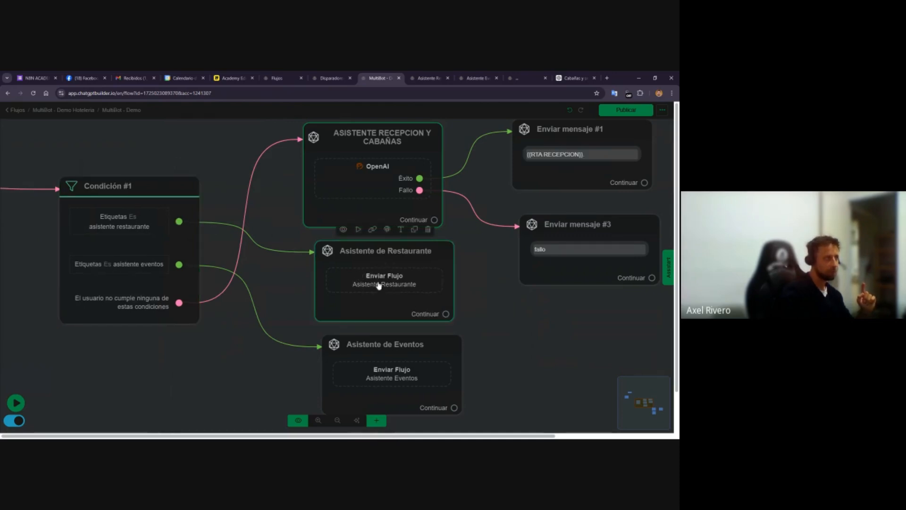
{"action": "left_click", "coordinate": [392, 255]}
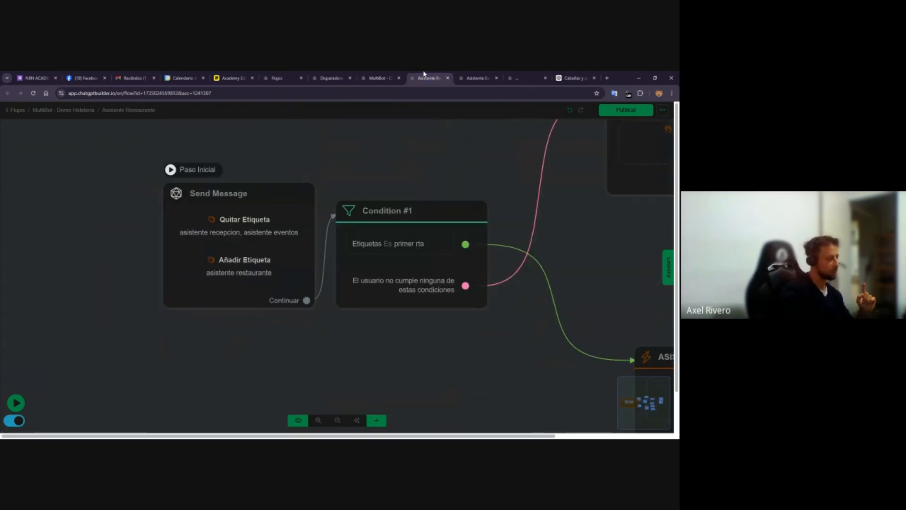
{"action": "left_click_drag", "start_coordinate": [247, 344], "coordinate": [137, 366]}
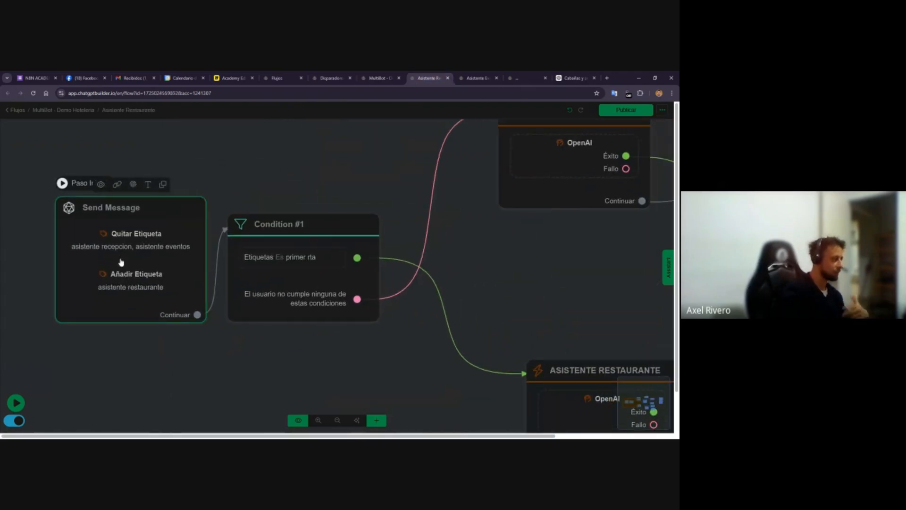
{"action": "left_click_drag", "start_coordinate": [319, 356], "coordinate": [170, 308]}
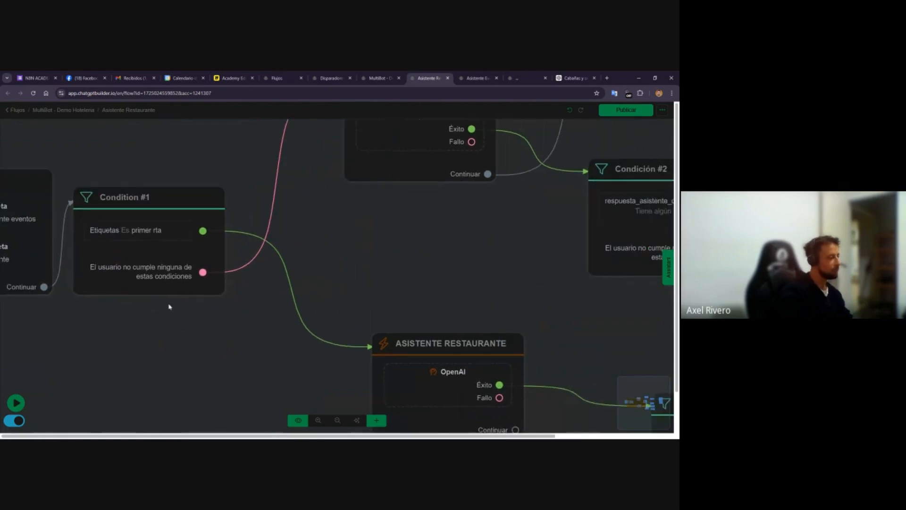
{"action": "scroll", "coordinate": [158, 249], "scroll_direction": "down", "scroll_amount": 2}
{"action": "scroll", "coordinate": [158, 249], "scroll_direction": "down", "scroll_amount": 2}
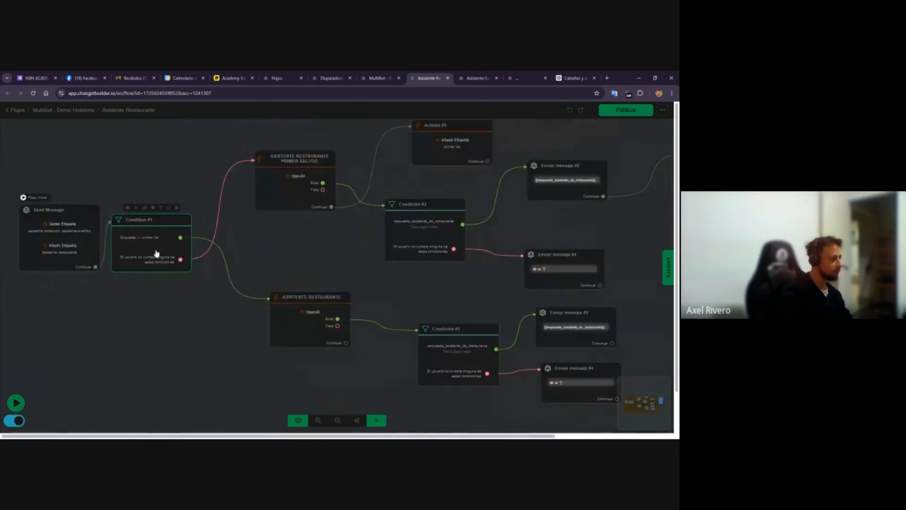
Inspect the OpenAI action inside the ASISTENTE RESTAURANTE node without changing it
{"action": "left_click", "coordinate": [310, 320]}
{"action": "left_click", "coordinate": [93, 164]}
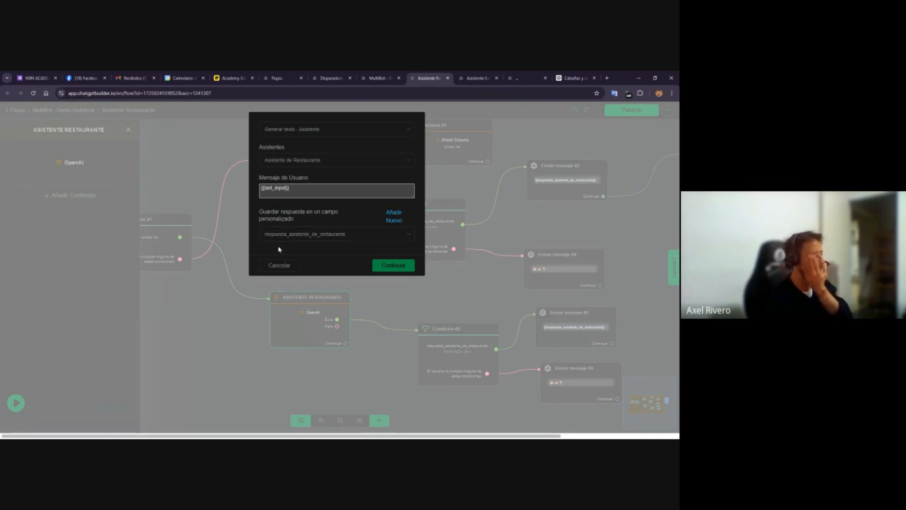
{"action": "left_click", "coordinate": [278, 264]}
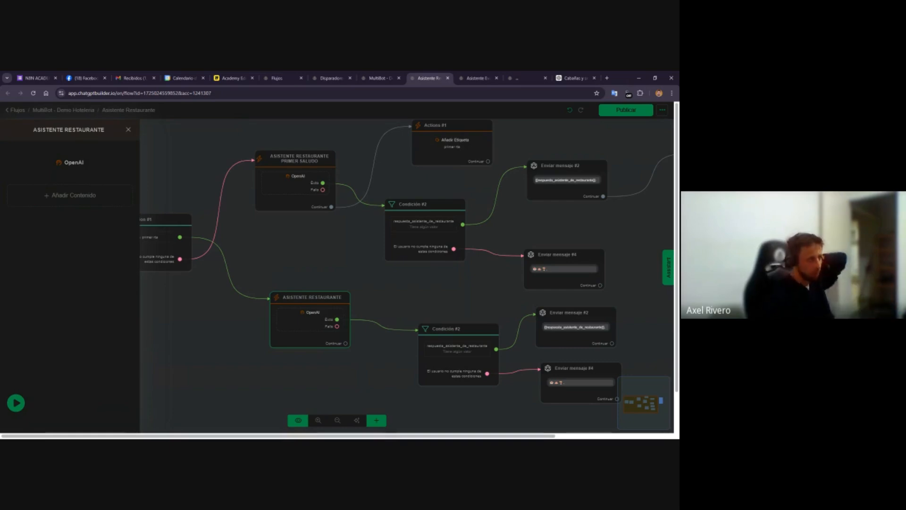
{"action": "left_click", "coordinate": [285, 270]}
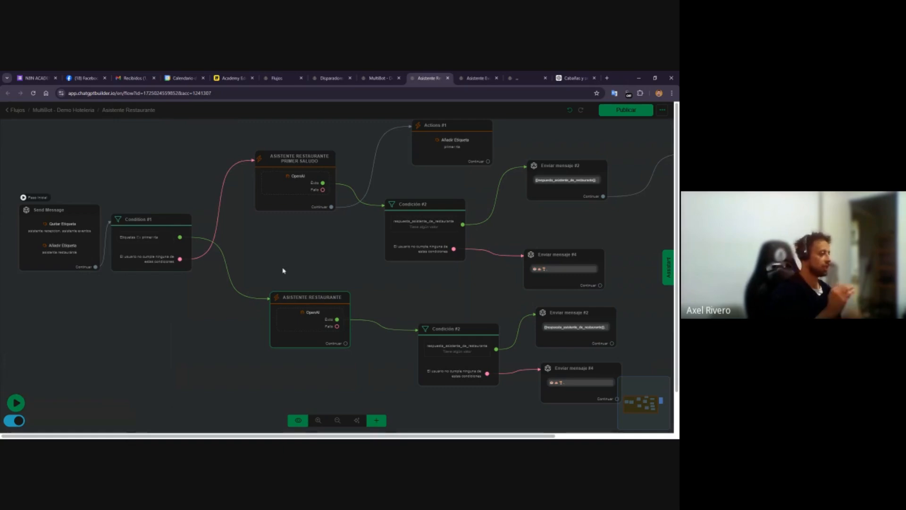
Review the Miro board's trigger-to-flow mappings for the reception, restaurant and events assistants, then return to the restaurant flow
{"action": "left_click", "coordinate": [512, 75]}
{"action": "left_click", "coordinate": [617, 114]}
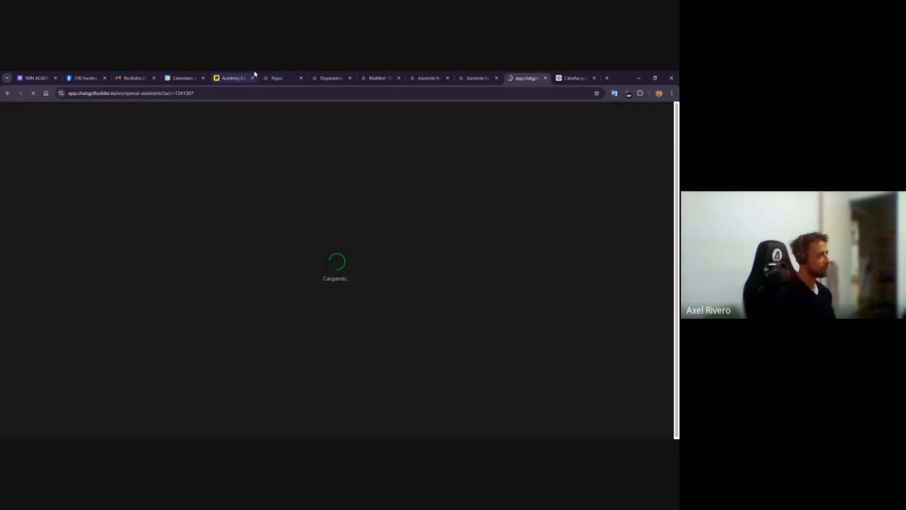
{"action": "left_click", "coordinate": [232, 78]}
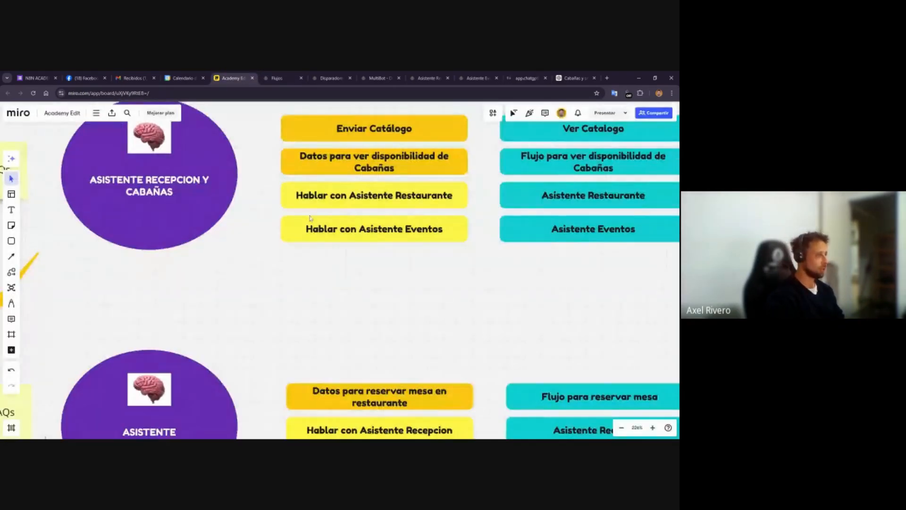
{"action": "left_click_drag", "start_coordinate": [273, 201], "coordinate": [325, 251]}
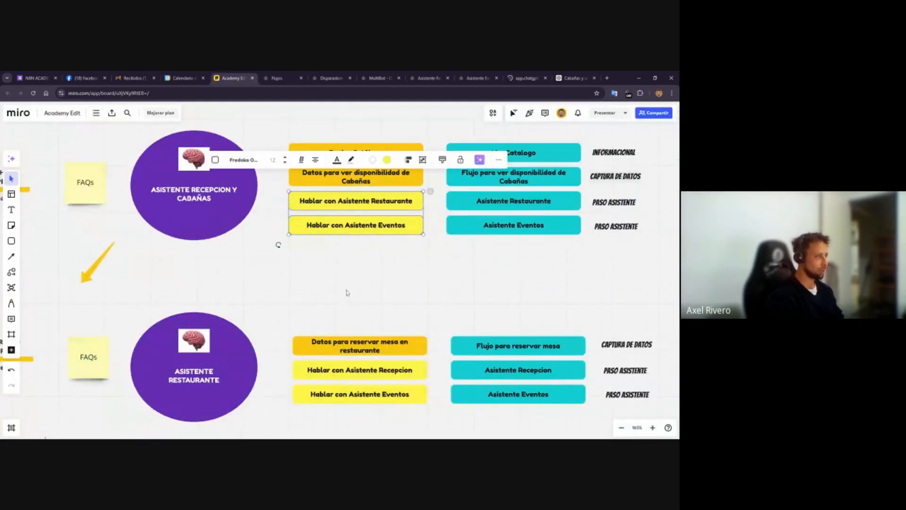
{"action": "left_click", "coordinate": [348, 292]}
{"action": "scroll", "coordinate": [348, 293], "scroll_direction": "down", "scroll_amount": 1}
{"action": "scroll", "coordinate": [319, 373], "scroll_direction": "down", "scroll_amount": 1}
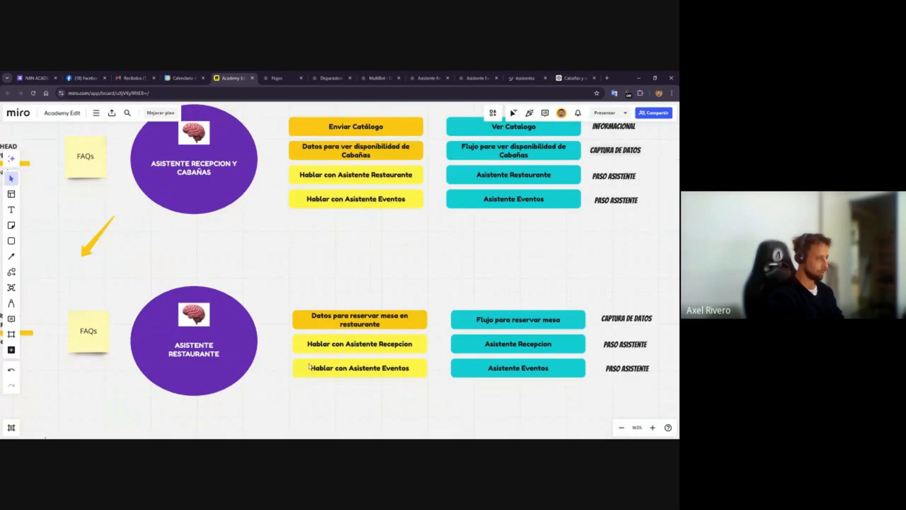
{"action": "left_click_drag", "start_coordinate": [278, 338], "coordinate": [330, 383]}
{"action": "left_click", "coordinate": [355, 410]}
{"action": "scroll", "coordinate": [355, 410], "scroll_direction": "down", "scroll_amount": 1}
{"action": "scroll", "coordinate": [356, 411], "scroll_direction": "down", "scroll_amount": 2}
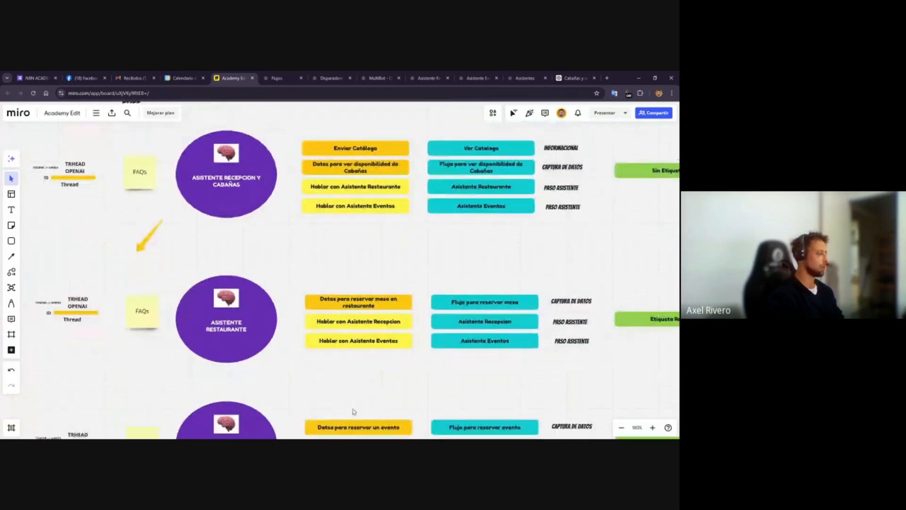
{"action": "scroll", "coordinate": [355, 411], "scroll_direction": "down", "scroll_amount": 2}
{"action": "scroll", "coordinate": [293, 179], "scroll_direction": "down", "scroll_amount": 1}
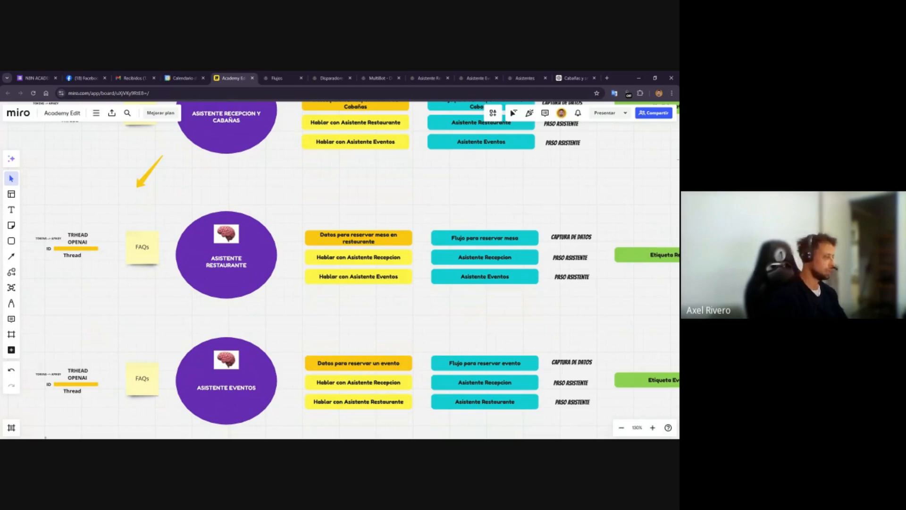
{"action": "left_click_drag", "start_coordinate": [292, 381], "coordinate": [327, 416]}
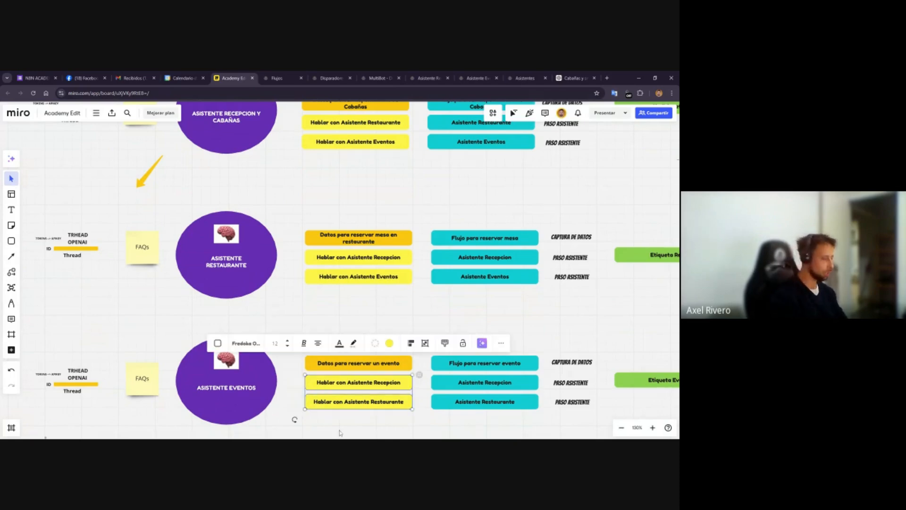
{"action": "left_click", "coordinate": [340, 430]}
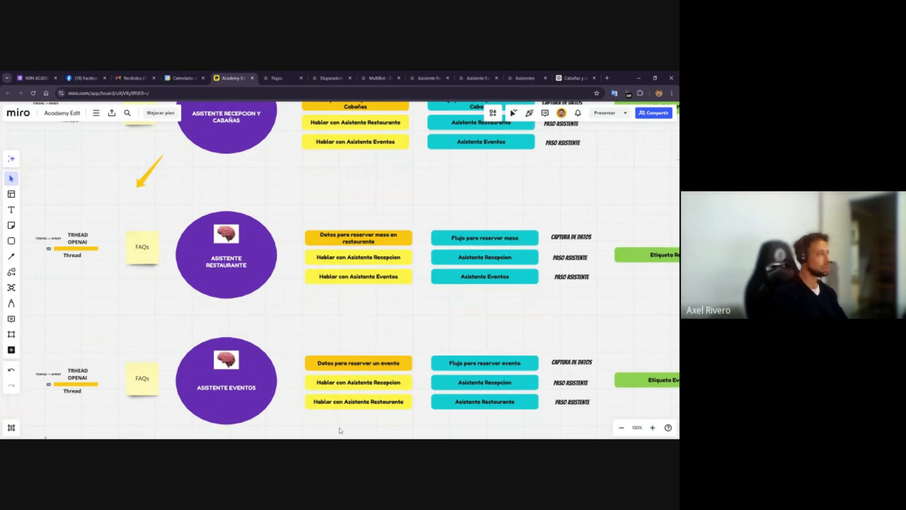
{"action": "left_click", "coordinate": [465, 76]}
{"action": "left_click", "coordinate": [435, 76]}
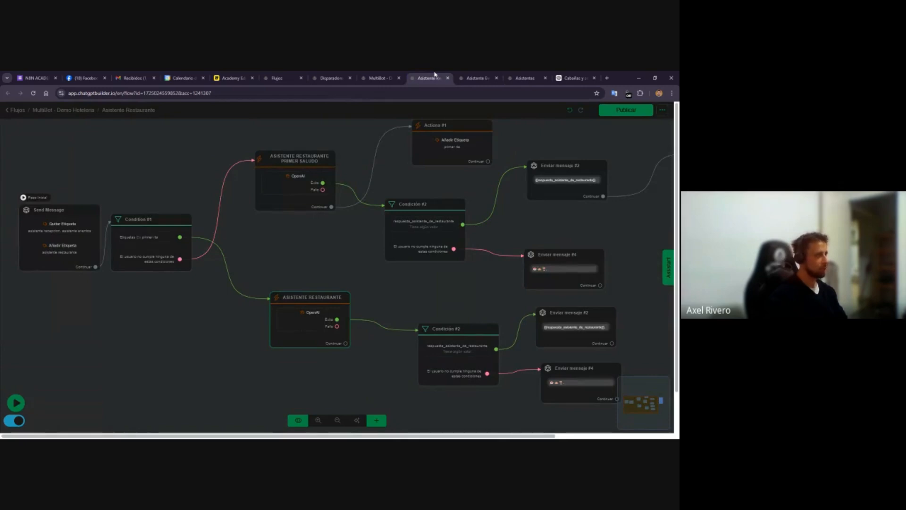
Open the Asistente de Restaurante assistant to review its instructions and assigned AI triggers
{"action": "left_click", "coordinate": [525, 78]}
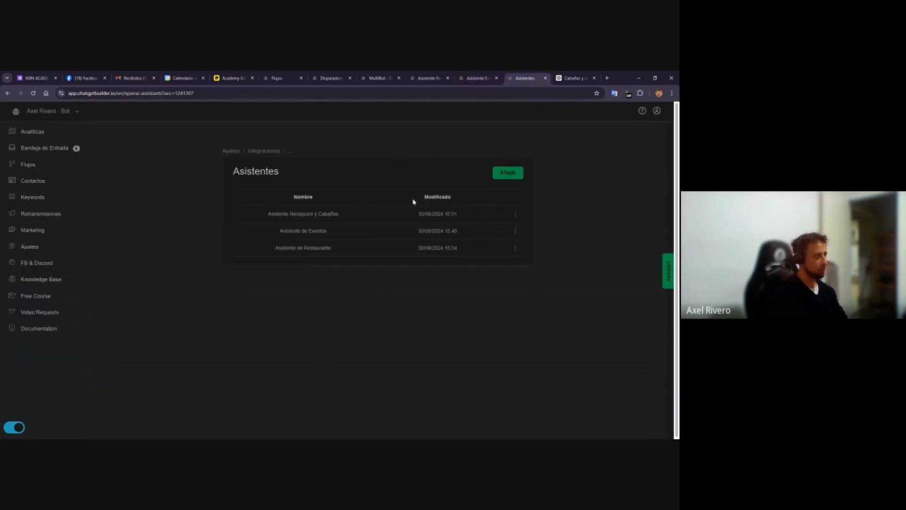
{"action": "left_click", "coordinate": [309, 246]}
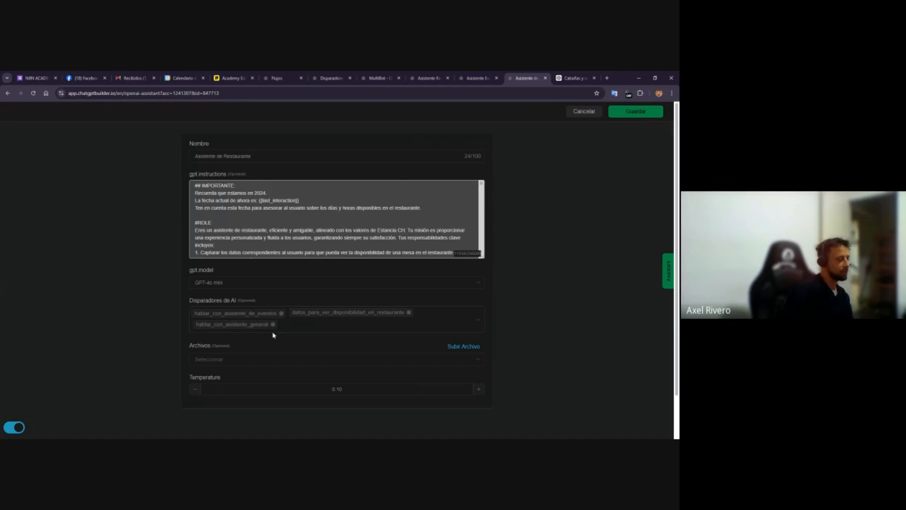
{"action": "left_click", "coordinate": [491, 77]}
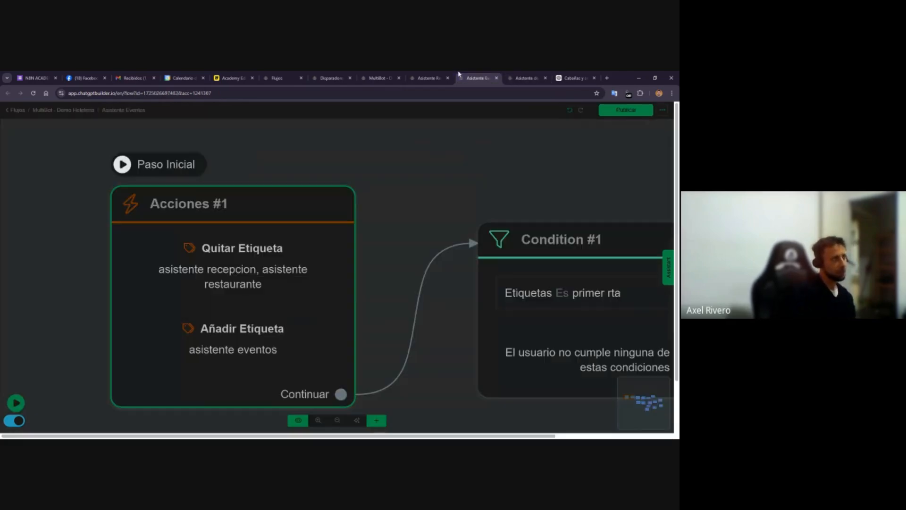
Open the hablar_con_asistente_general trigger for editing and read its full description without changing it
{"action": "left_click", "coordinate": [429, 77]}
{"action": "left_click", "coordinate": [393, 75]}
{"action": "left_click", "coordinate": [336, 77]}
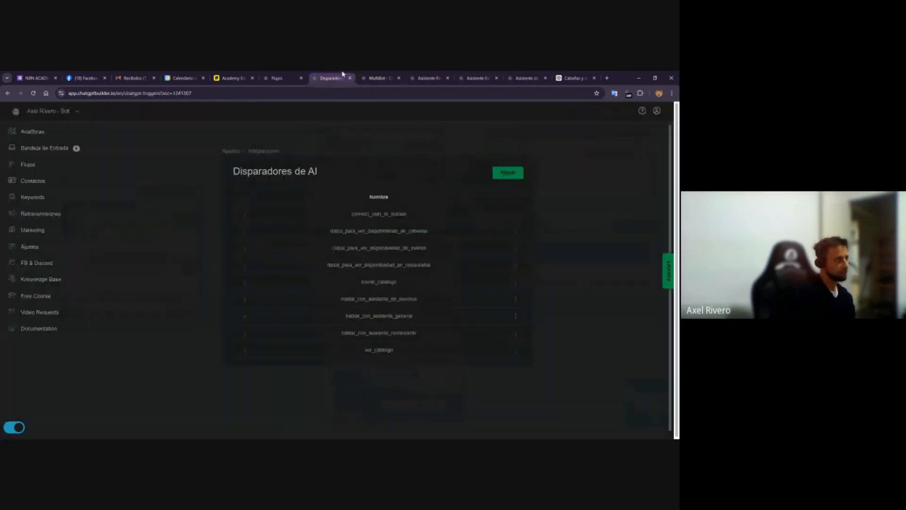
{"action": "left_click", "coordinate": [516, 316]}
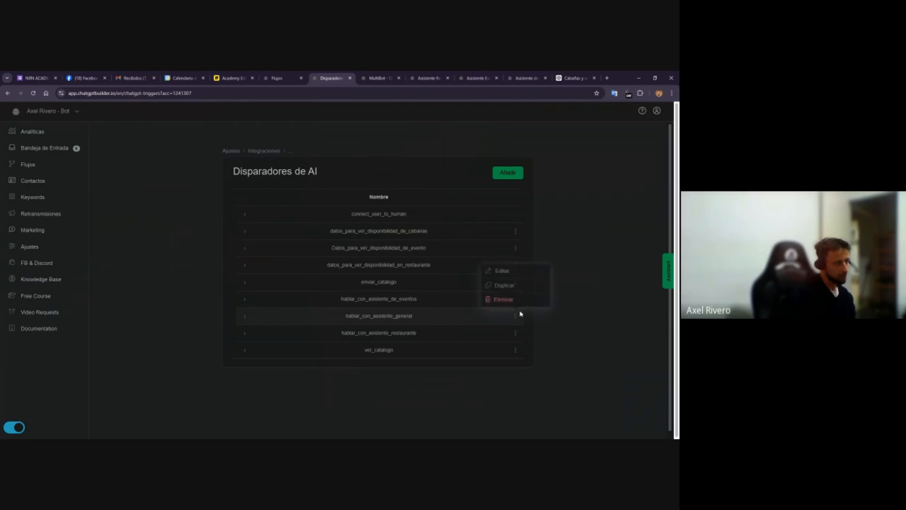
{"action": "left_click", "coordinate": [507, 275]}
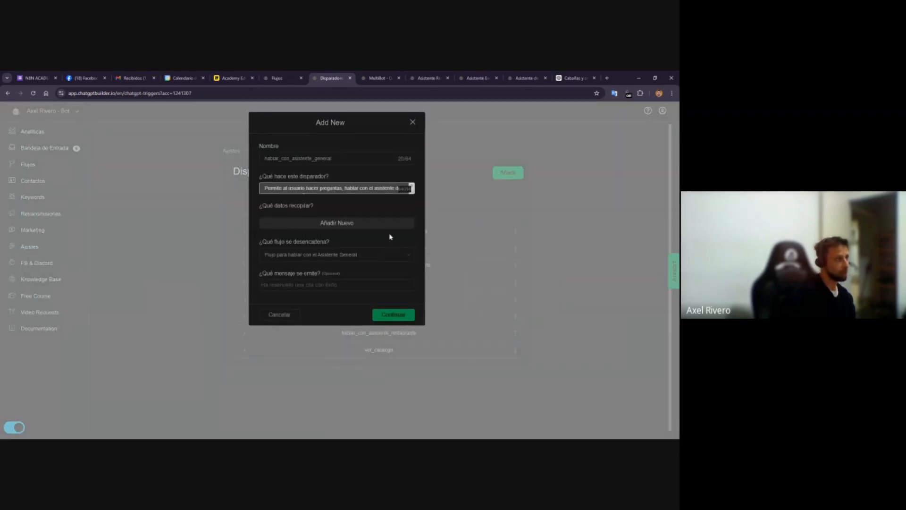
{"action": "left_click_drag", "start_coordinate": [412, 189], "coordinate": [430, 251]}
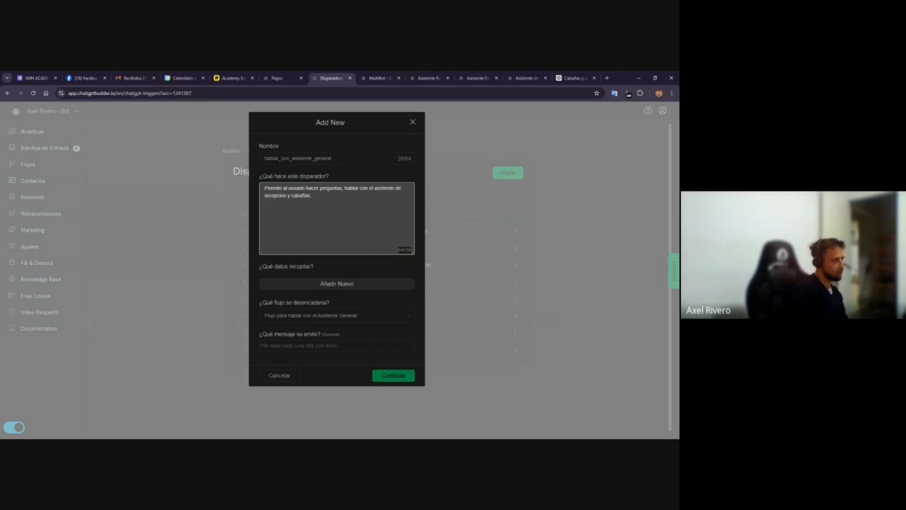
{"action": "left_click_drag", "start_coordinate": [313, 196], "coordinate": [247, 189]}
{"action": "key", "text": "Right"}
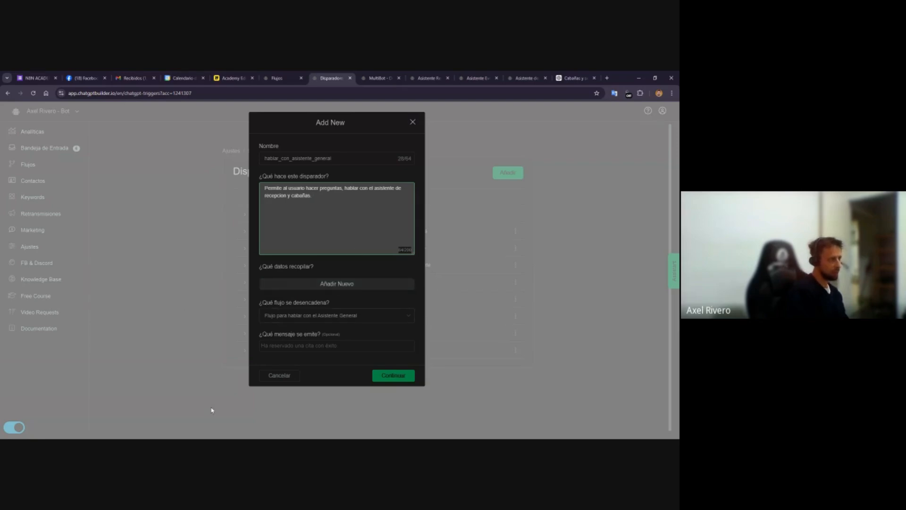
Open the Flujo para hablar con el Asistente General flow from the flows list to inspect its steps
{"action": "left_click", "coordinate": [278, 77]}
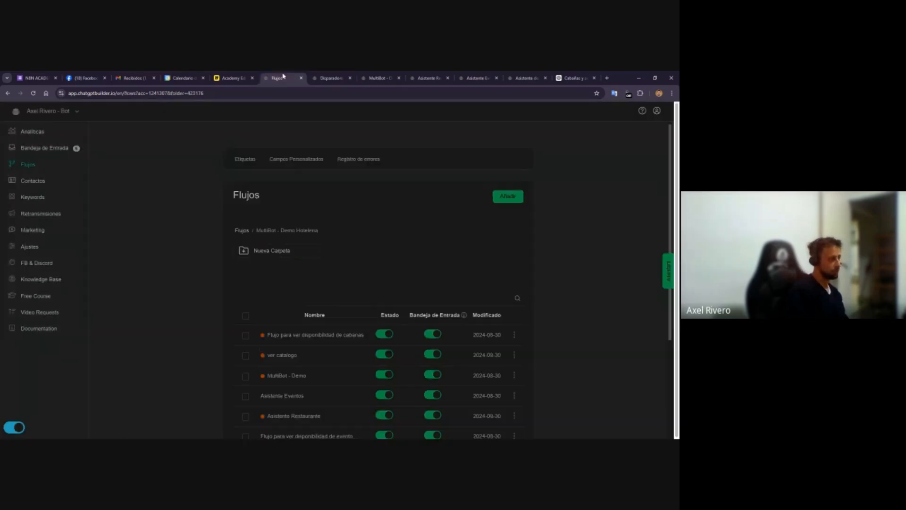
{"action": "scroll", "coordinate": [302, 361], "scroll_direction": "down", "scroll_amount": 1}
{"action": "scroll", "coordinate": [302, 361], "scroll_direction": "down", "scroll_amount": 2}
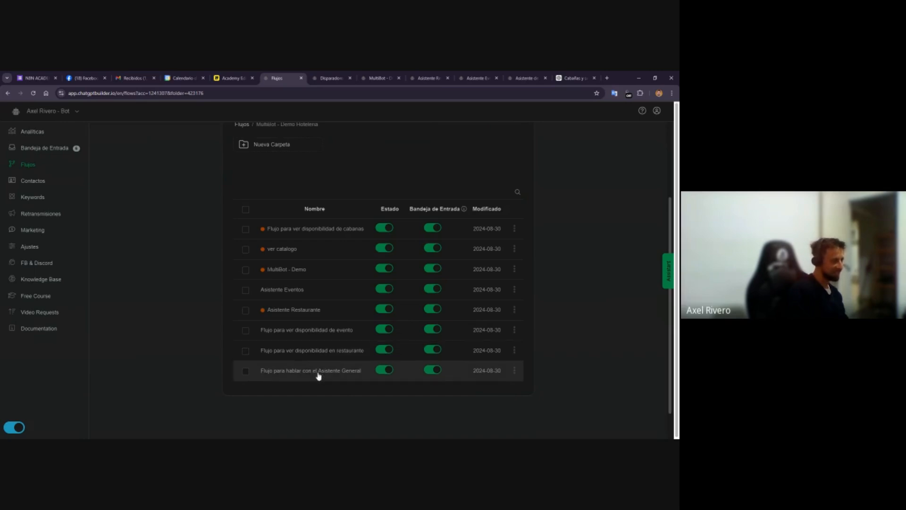
{"action": "left_click", "coordinate": [319, 375]}
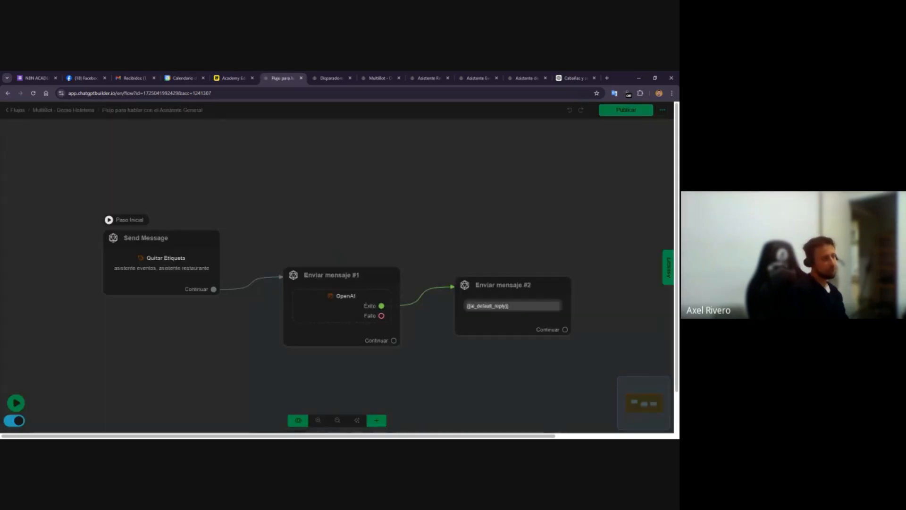
{"action": "left_click", "coordinate": [133, 281]}
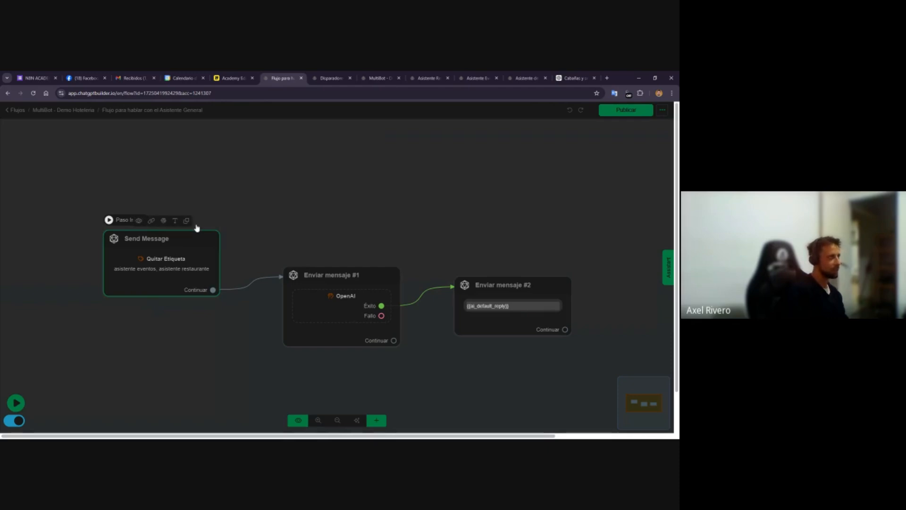
Compare the general assistant flow with the Condición #1 branches of the MultiBot - Demo routing flow
{"action": "left_click", "coordinate": [363, 77]}
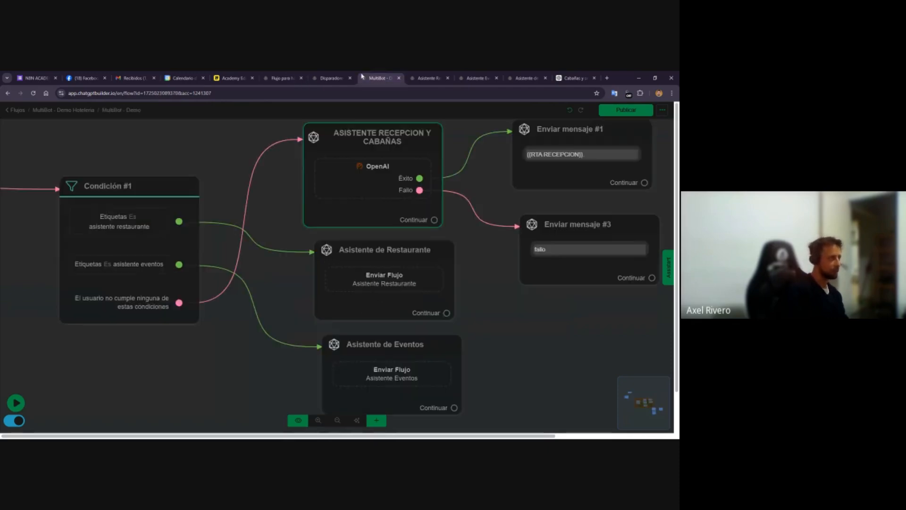
{"action": "scroll", "coordinate": [60, 319], "scroll_direction": "down", "scroll_amount": 3}
{"action": "left_click_drag", "start_coordinate": [115, 348], "coordinate": [196, 353]}
{"action": "scroll", "coordinate": [185, 287], "scroll_direction": "up", "scroll_amount": 3}
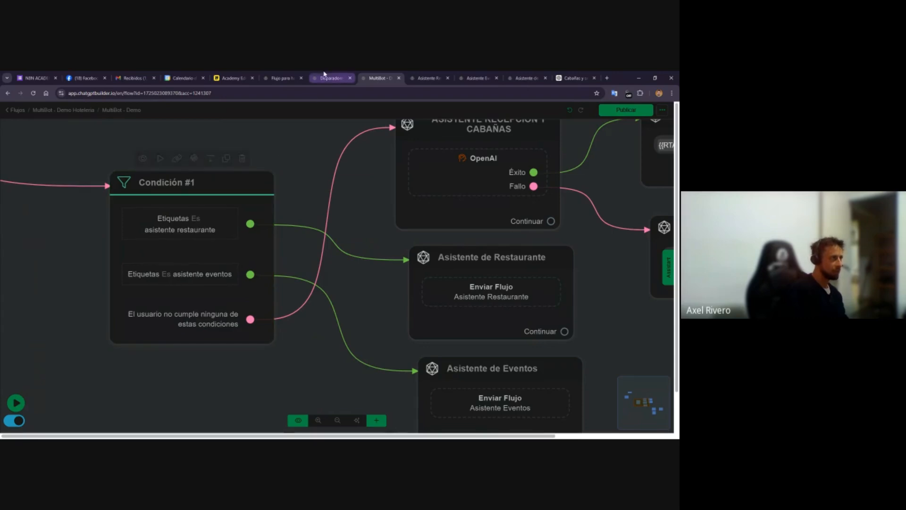
{"action": "left_click", "coordinate": [283, 75]}
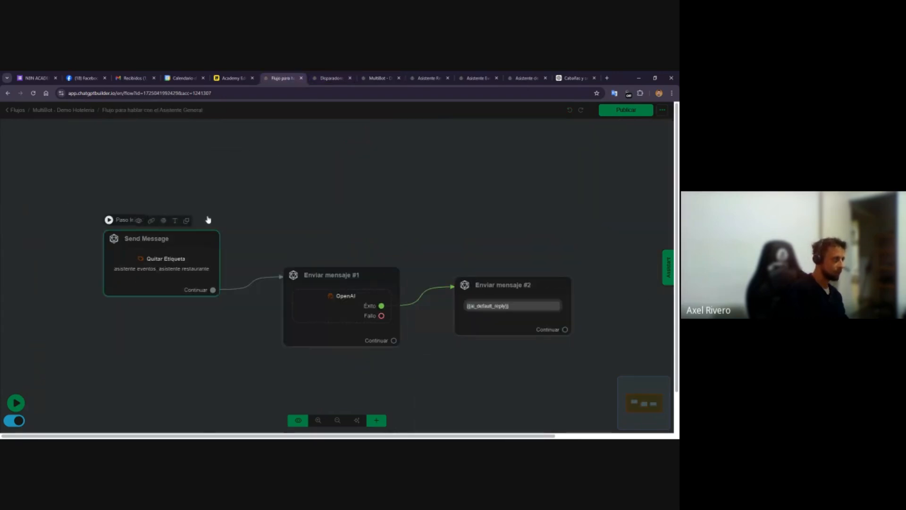
{"action": "left_click", "coordinate": [380, 76]}
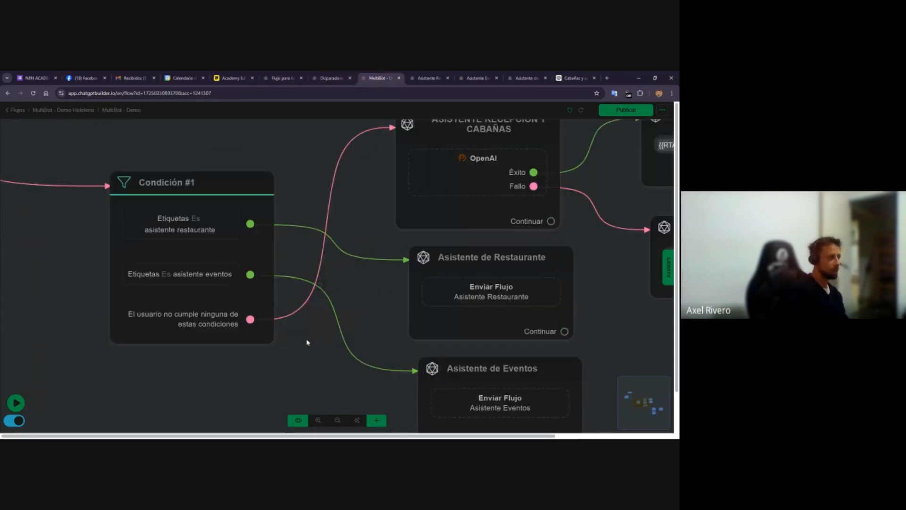
{"action": "scroll", "coordinate": [309, 343], "scroll_direction": "down", "scroll_amount": 3}
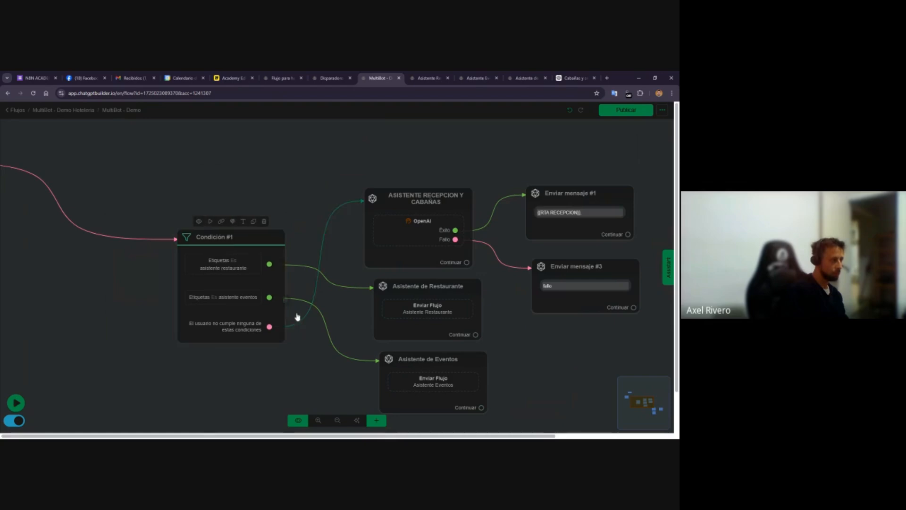